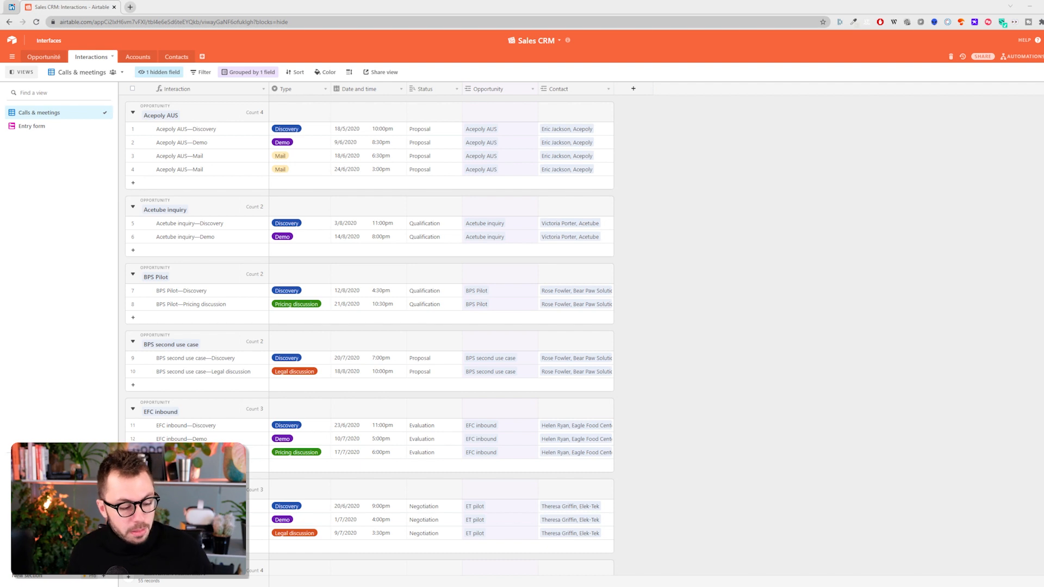
# Step: Look through the Opportunité, Interactions, Accounts and Contacts tables of the Sales CRM base, ending on Interactions
pyautogui.click(49, 57)
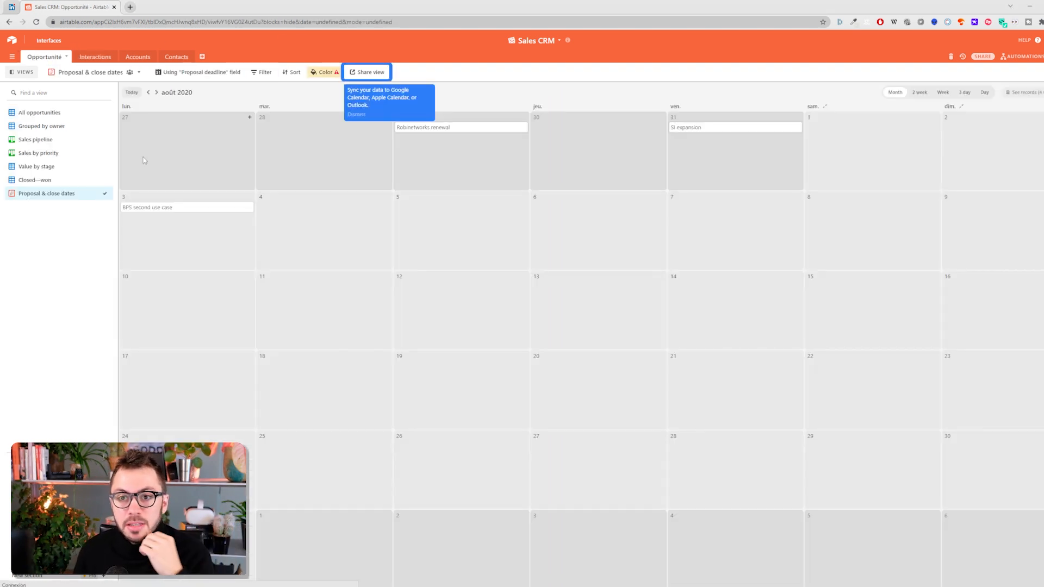
pyautogui.click(94, 57)
pyautogui.click(138, 57)
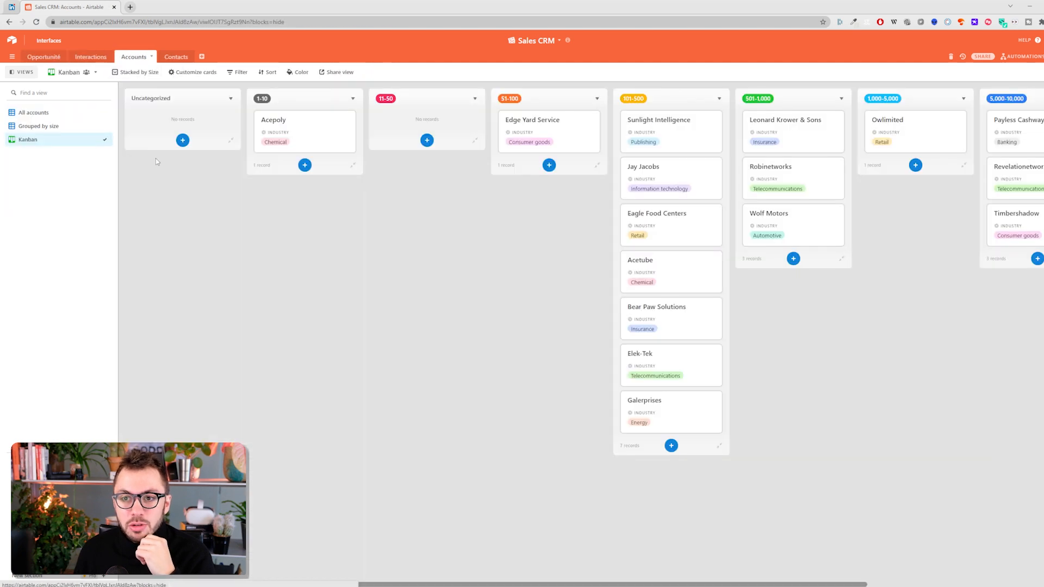
pyautogui.click(174, 58)
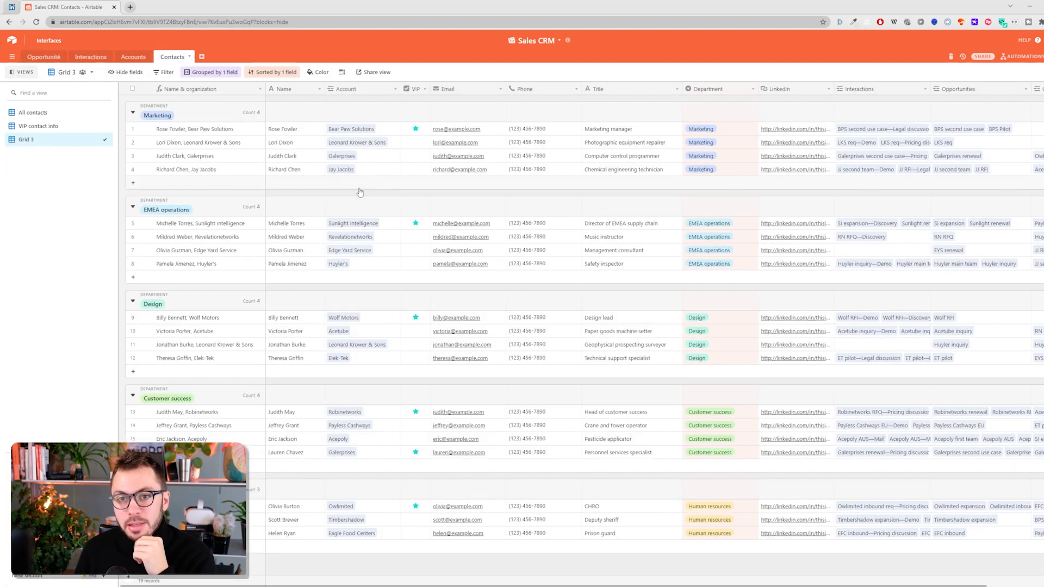
pyautogui.click(106, 59)
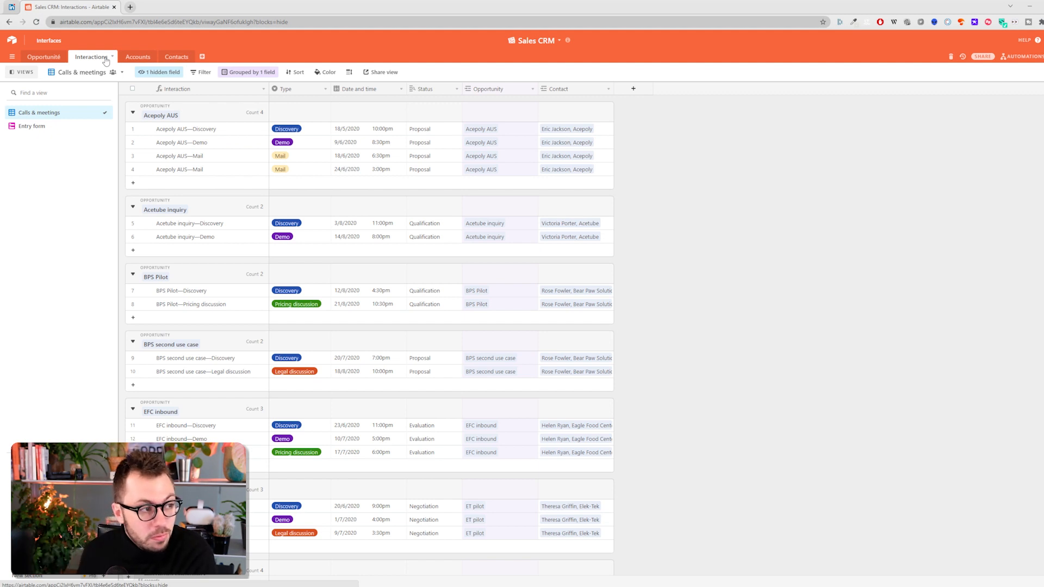
# Step: Start building a new interface for the base and name it "CRM de" followed by the owner's first name
pyautogui.click(49, 41)
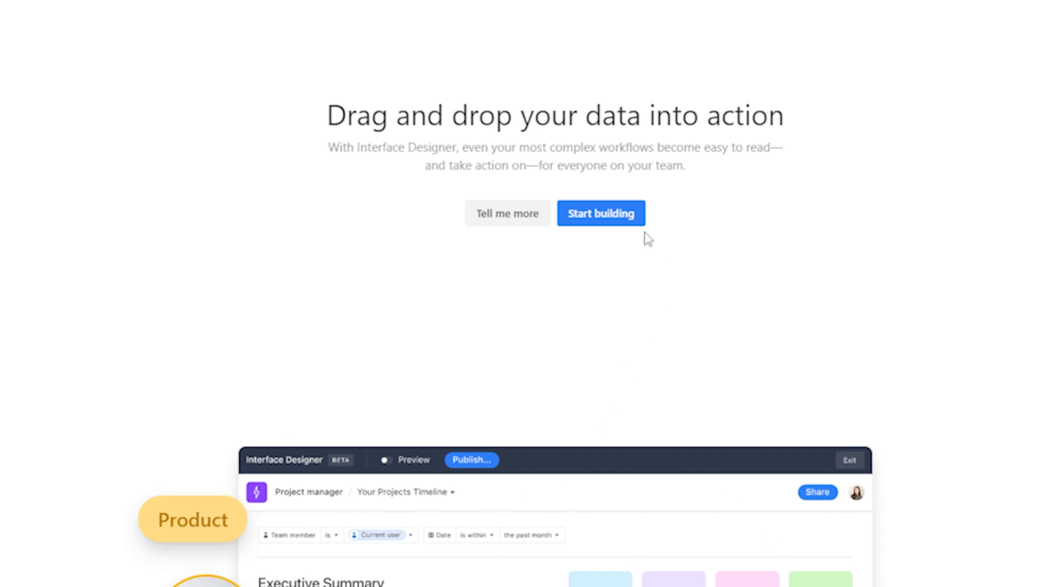
pyautogui.click(609, 223)
pyautogui.moveTo(581, 173); pyautogui.dragTo(408, 151)
pyautogui.write('C')
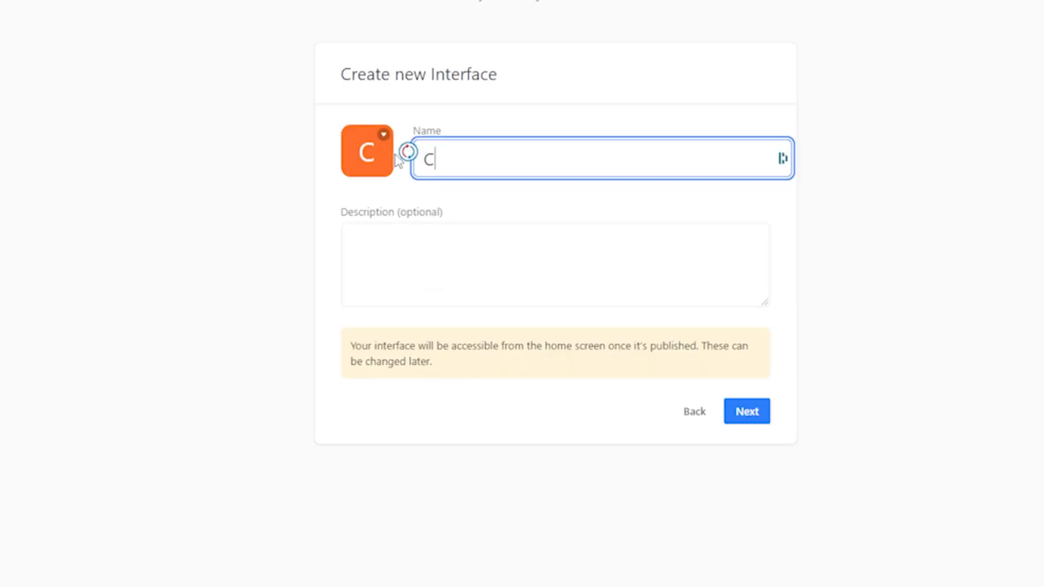
pyautogui.write('RM de Stan')
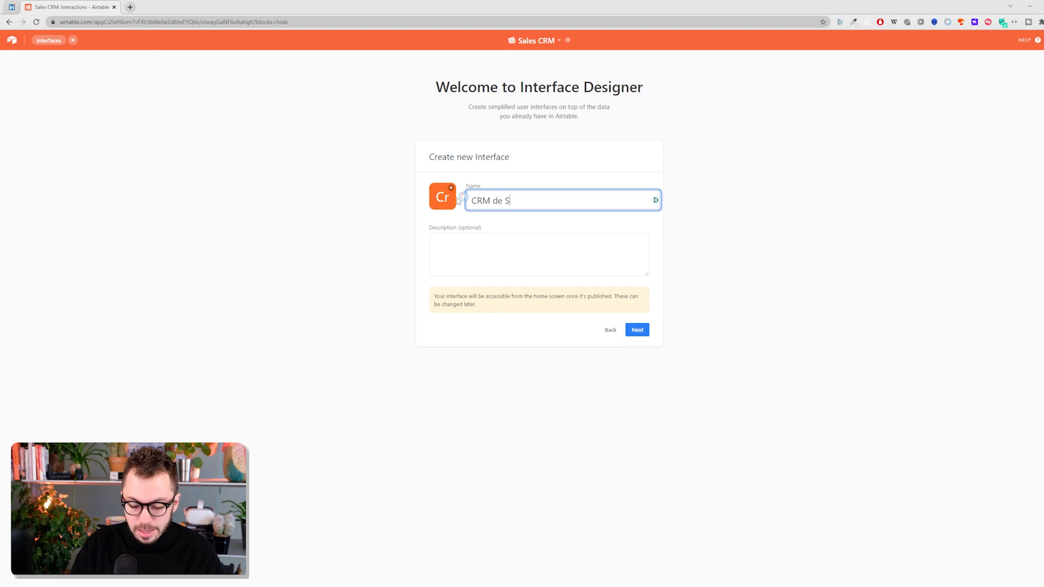
# Step: Describe the interface as "Ceci est le CRM de" plus the owner's first name and create it
pyautogui.press('Tab')
pyautogui.write('Ce')
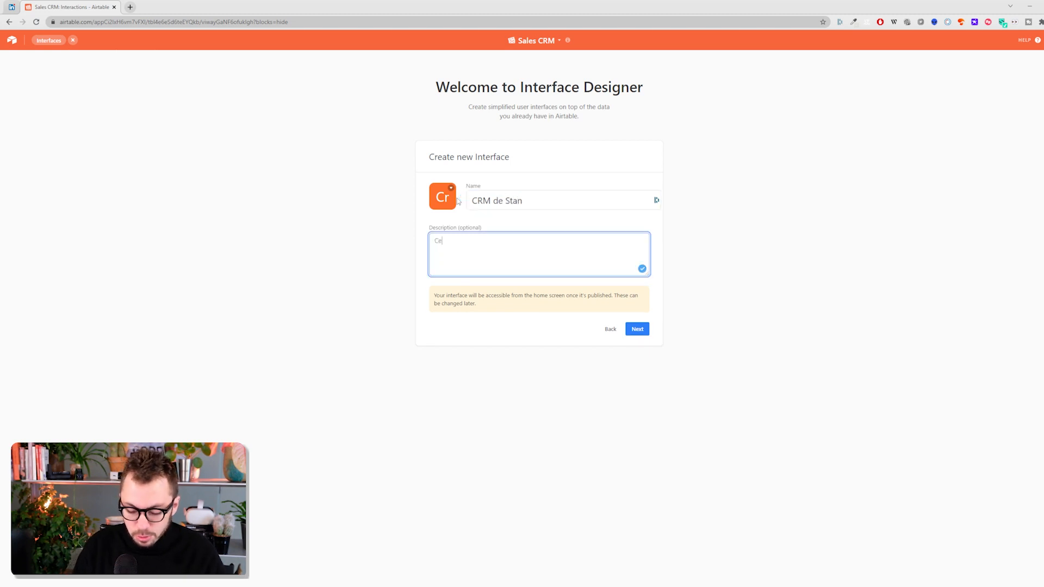
pyautogui.write('ci est le C')
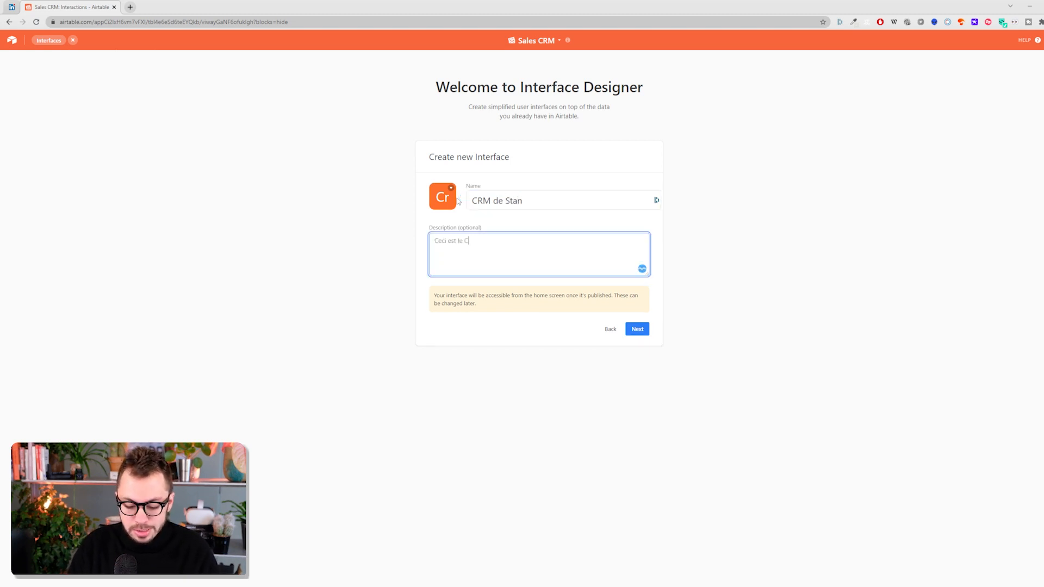
pyautogui.write('RM de Stan')
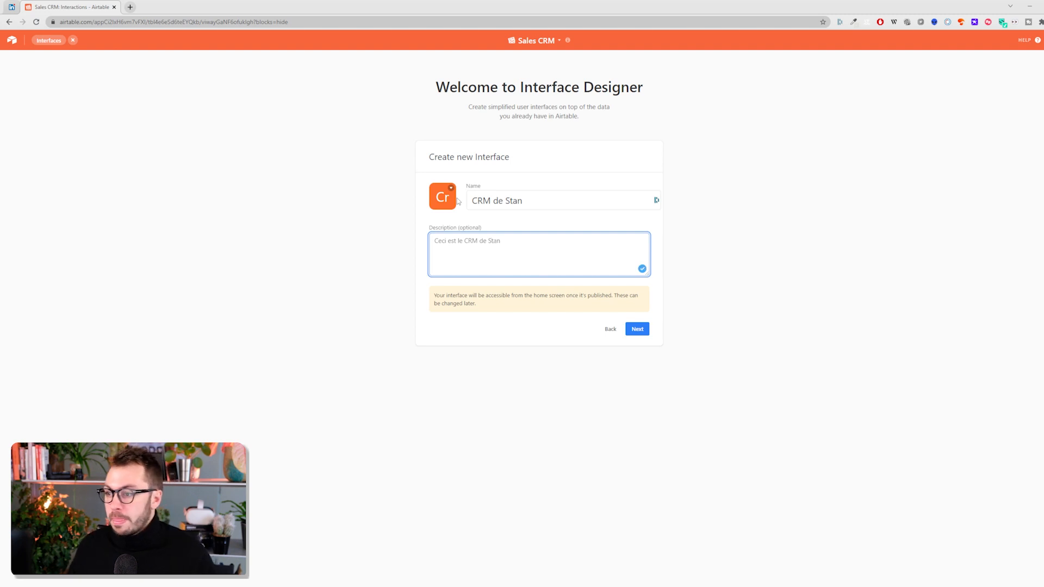
pyautogui.click(638, 329)
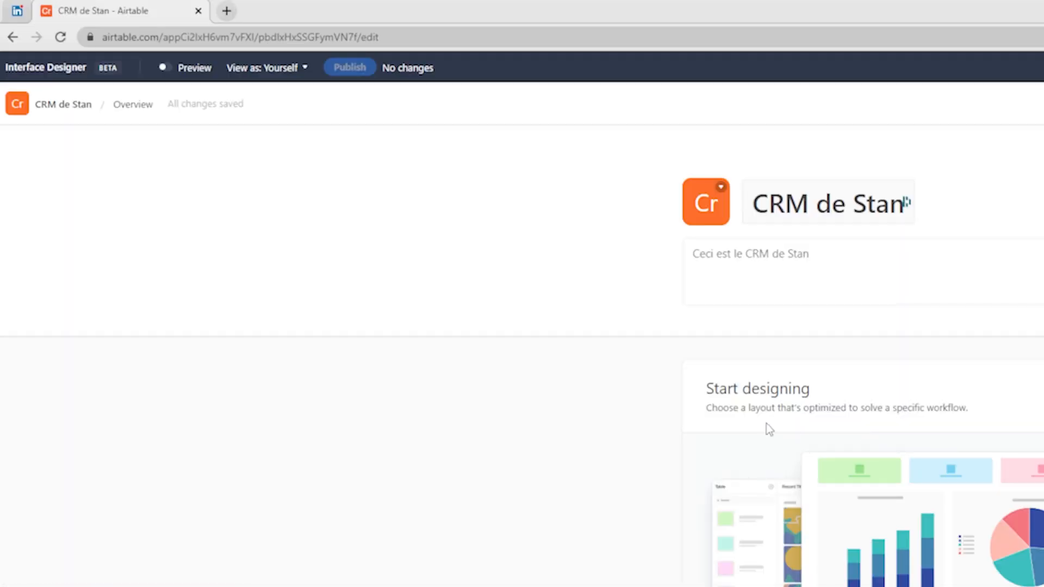
# Step: Examine the interface editor's preview toggle, the collaborators available for viewing as, and the interface navigation menu
pyautogui.moveTo(706, 388); pyautogui.dragTo(811, 407)
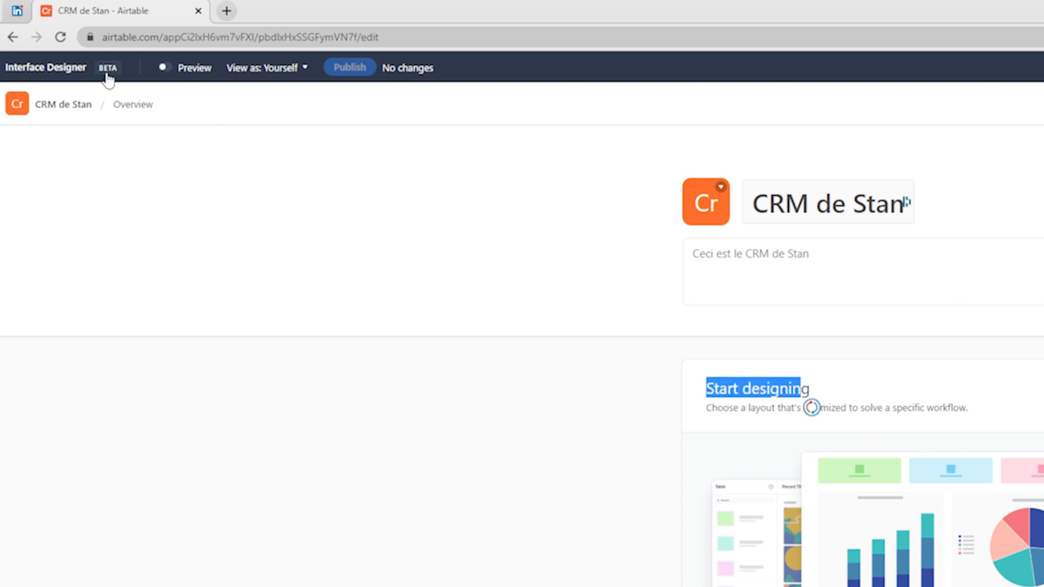
pyautogui.click(166, 70)
pyautogui.click(166, 73)
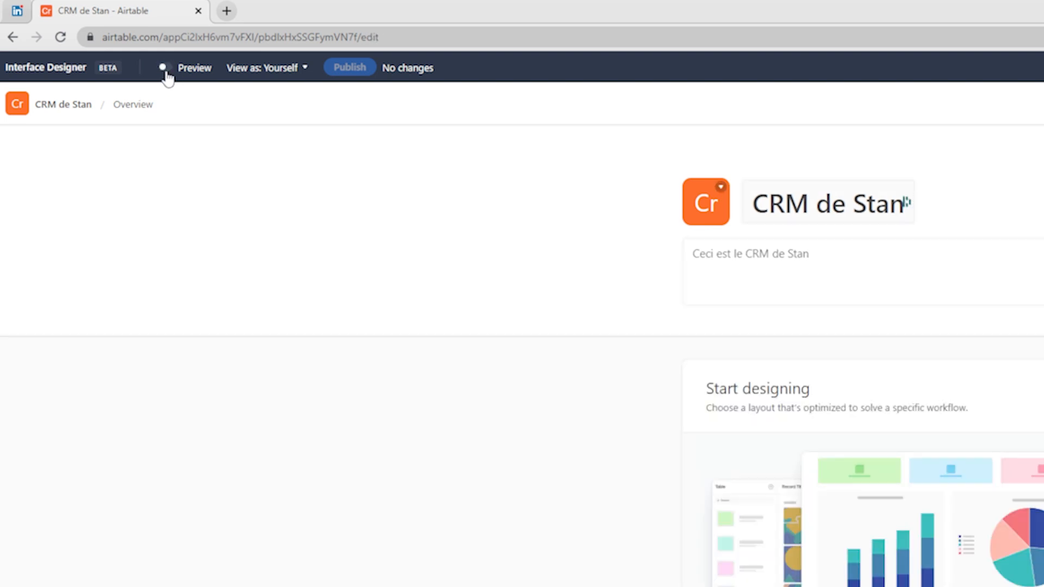
pyautogui.click(282, 71)
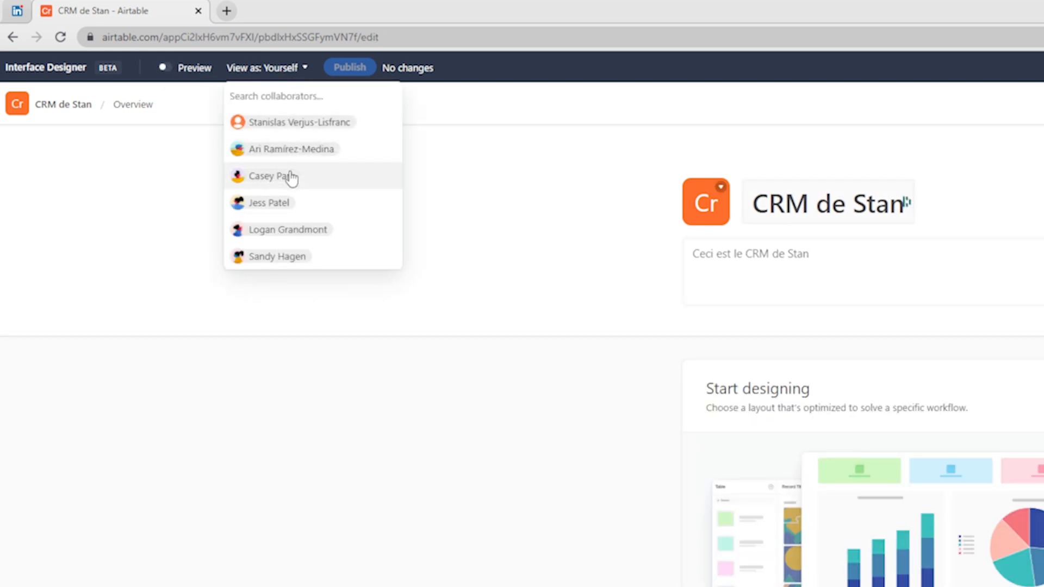
pyautogui.click(294, 68)
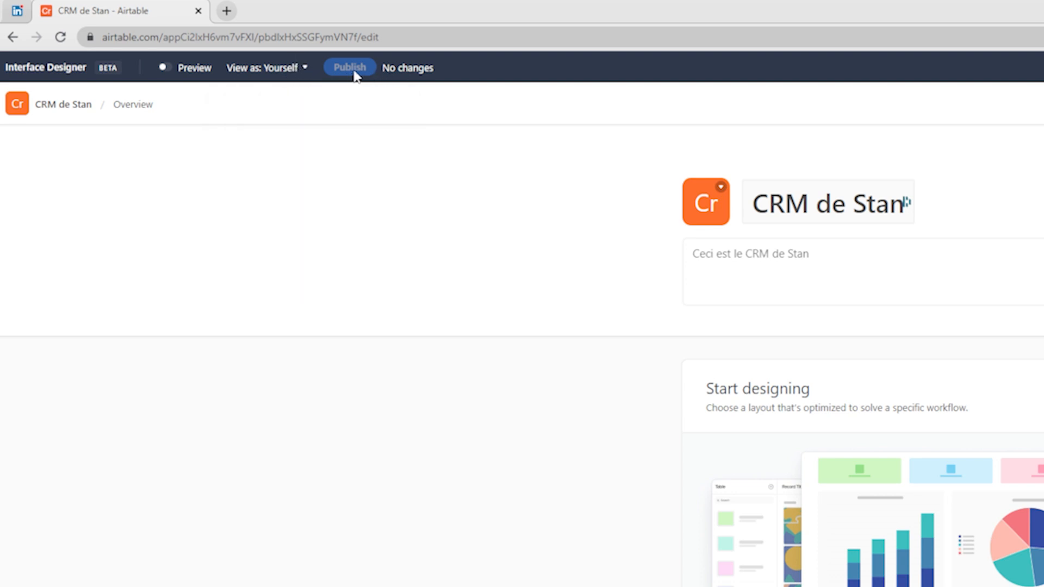
pyautogui.click(18, 105)
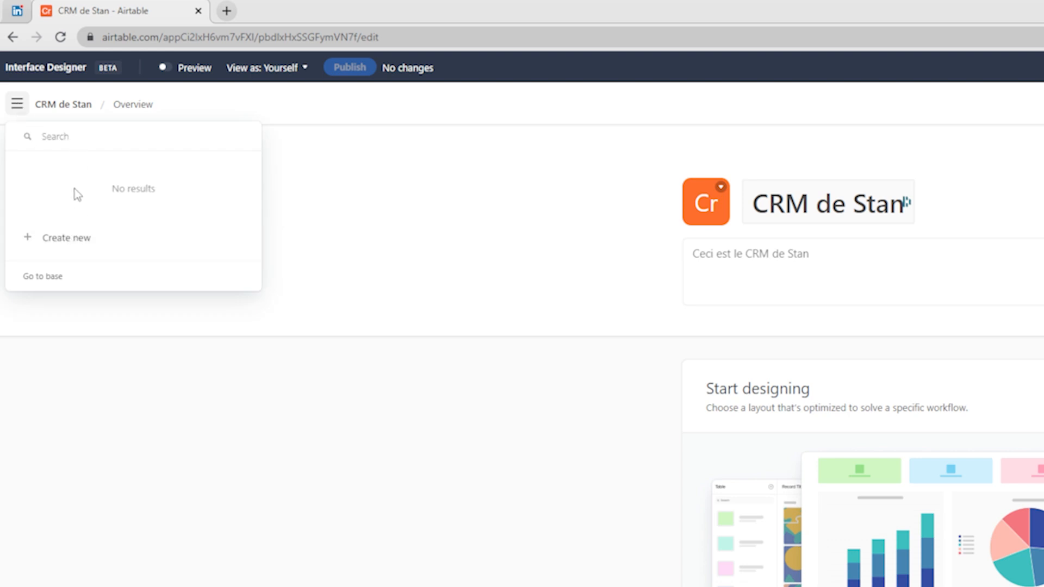
pyautogui.click(65, 310)
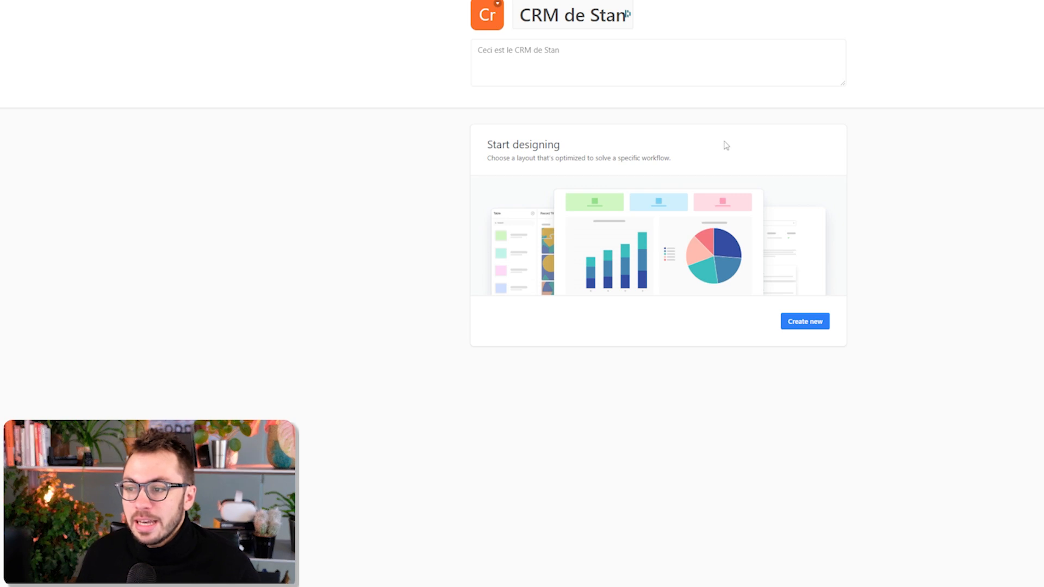
# Step: Start a new interface page and go through the Interface Designer introduction up to the layout choice
pyautogui.click(806, 328)
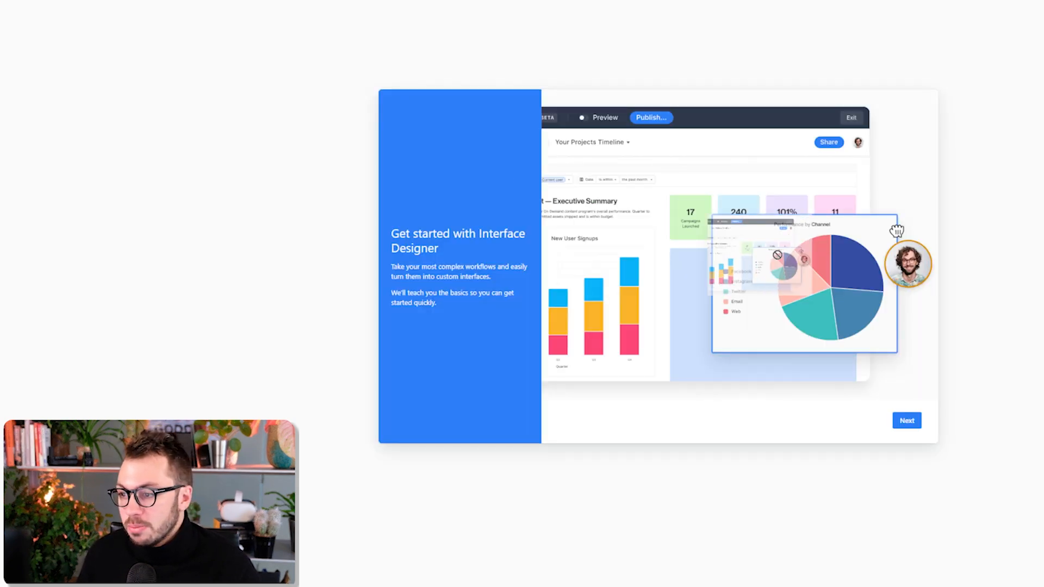
pyautogui.click(907, 421)
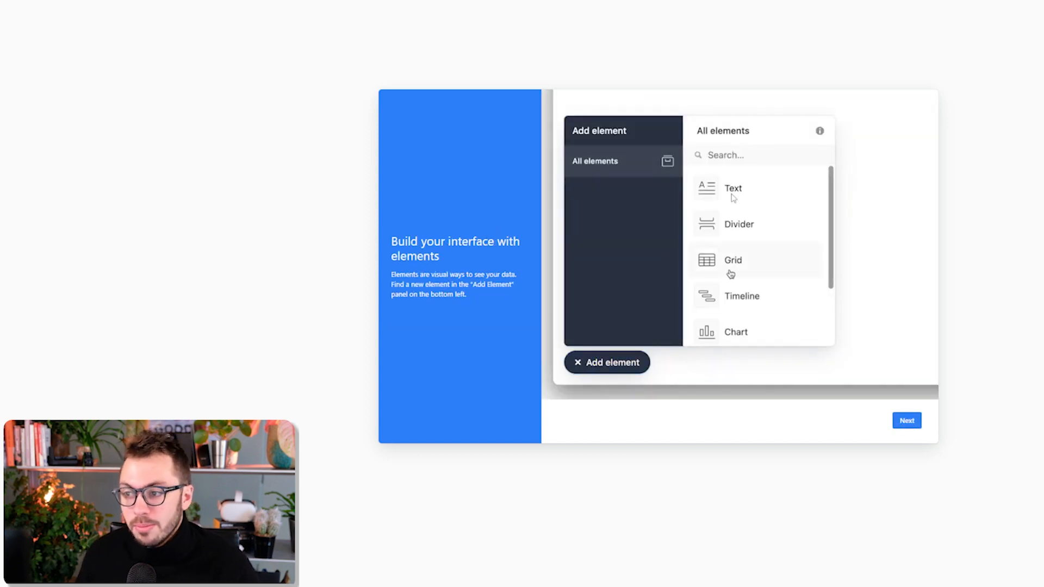
pyautogui.click(908, 422)
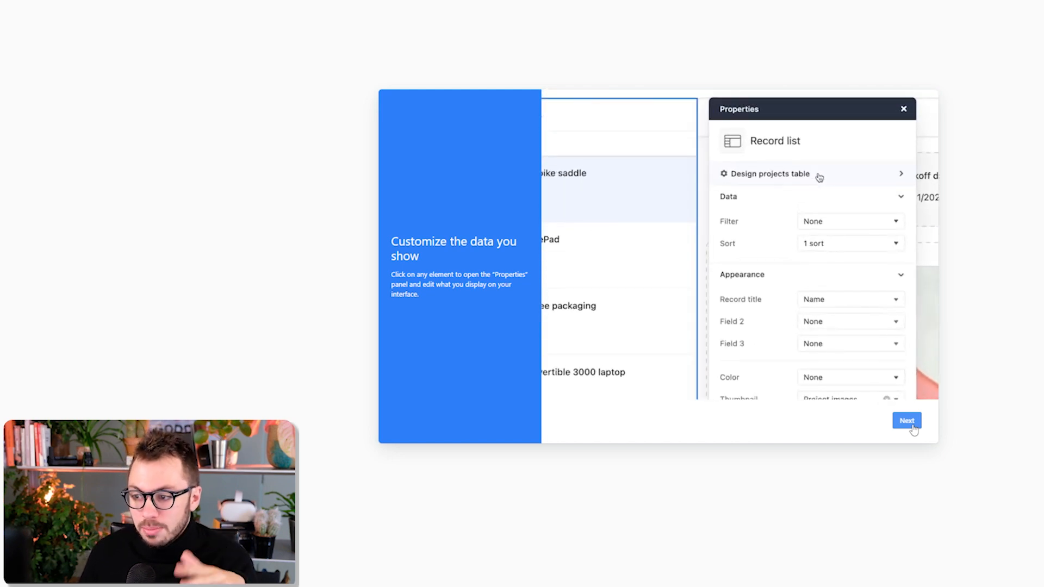
pyautogui.click(912, 426)
pyautogui.click(912, 426)
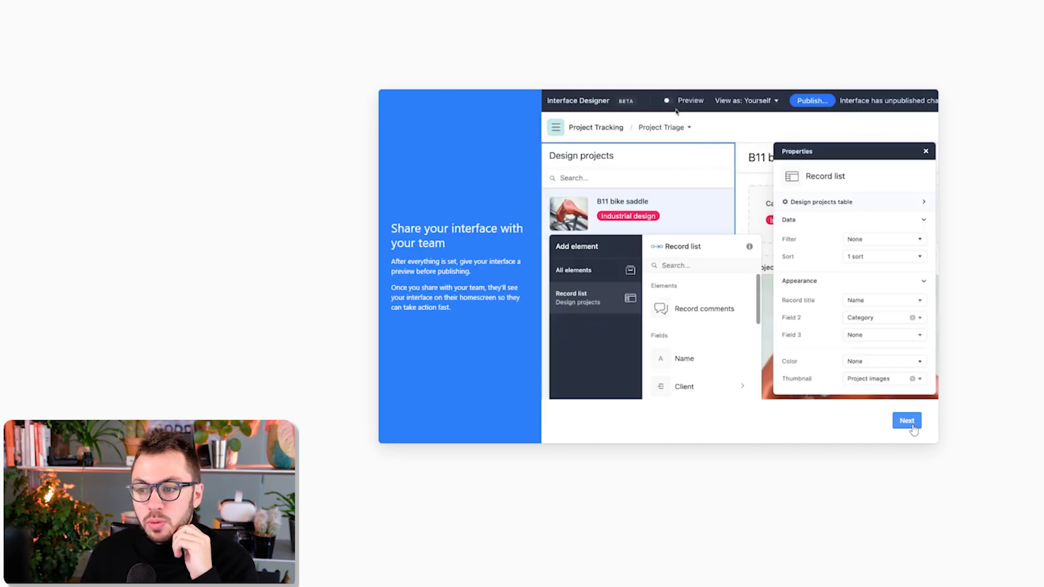
pyautogui.click(913, 426)
pyautogui.click(912, 426)
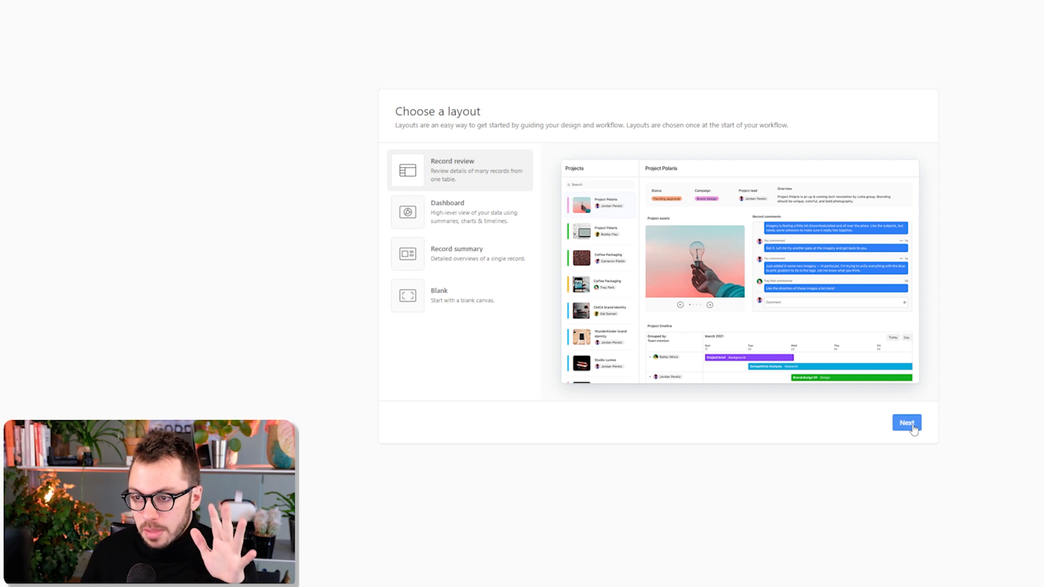
# Step: Compare the Dashboard, Record summary and Blank layouts with Record review, and continue with the Record review layout
pyautogui.click(912, 426)
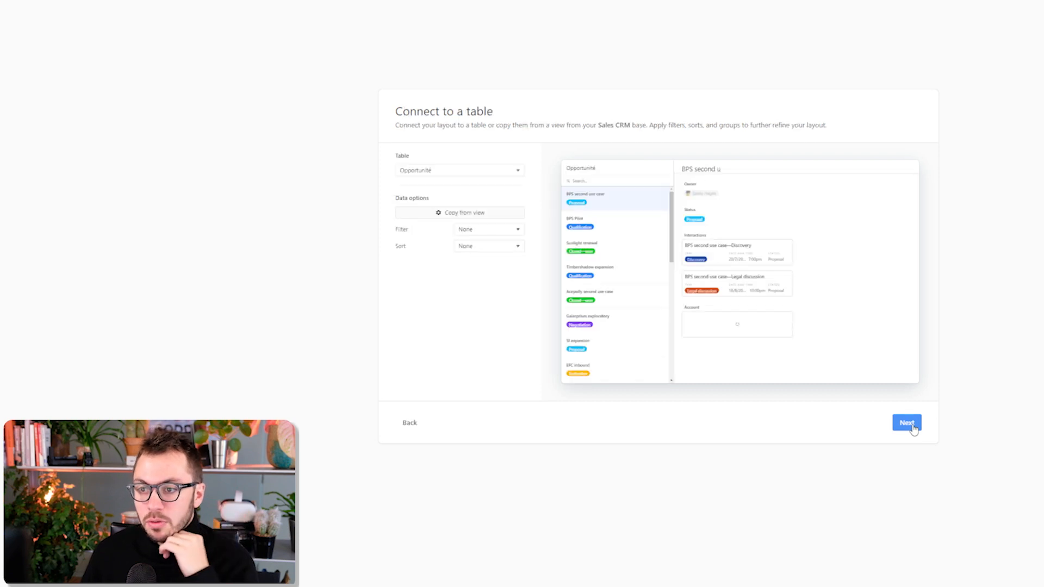
pyautogui.click(406, 422)
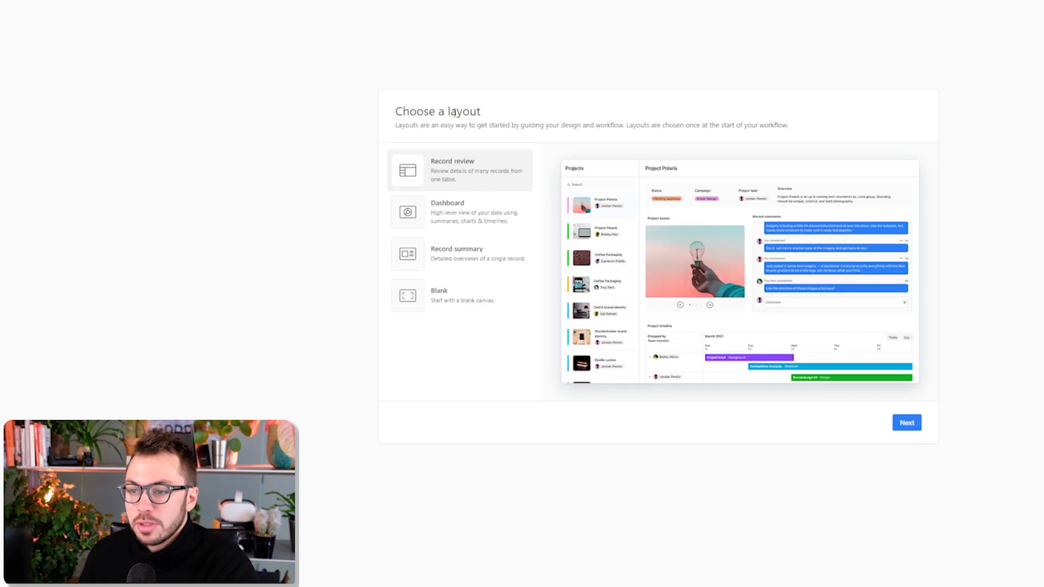
pyautogui.click(464, 209)
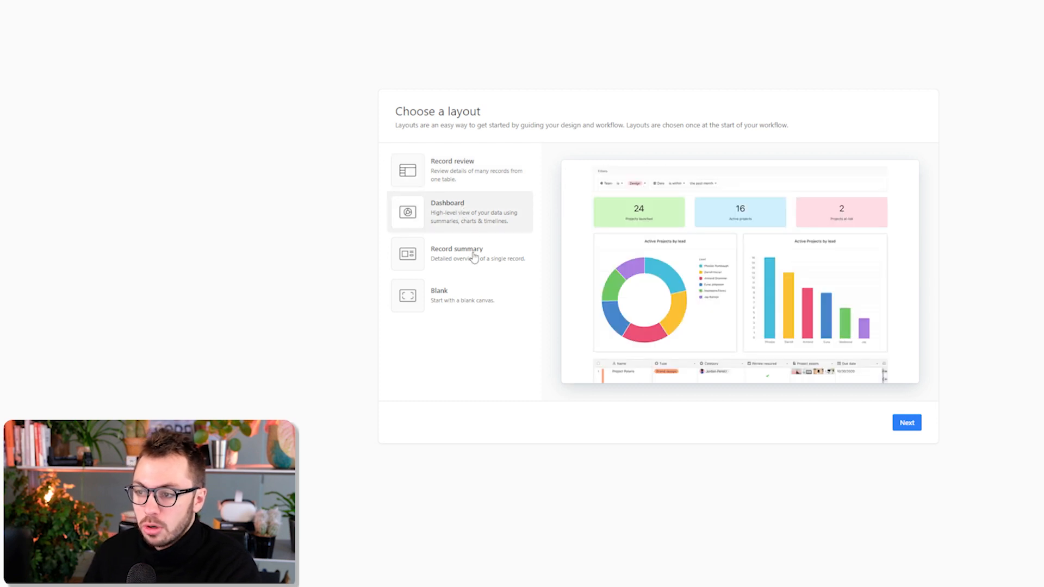
pyautogui.click(473, 256)
pyautogui.click(466, 307)
pyautogui.click(476, 219)
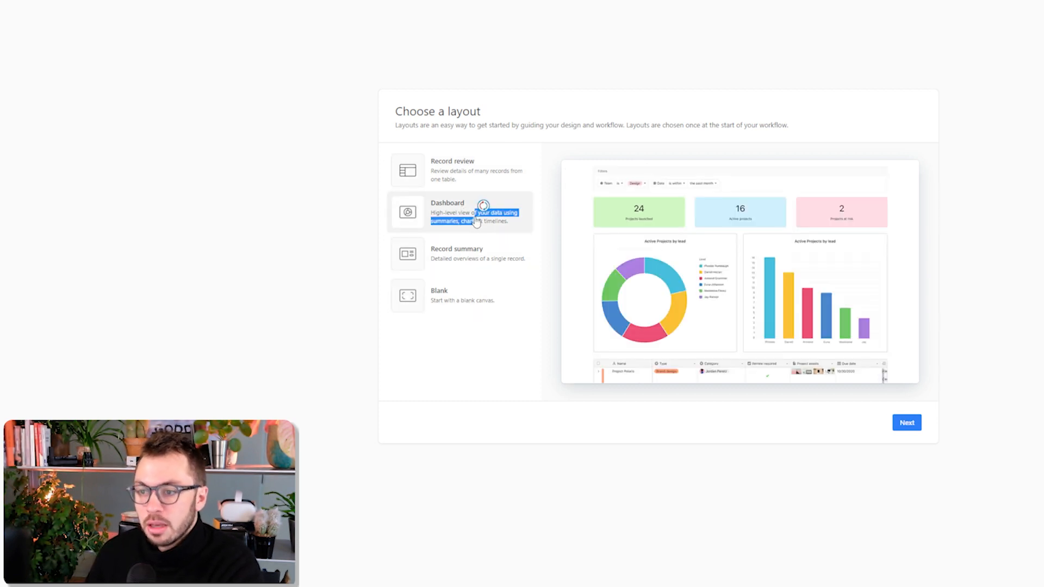
pyautogui.click(471, 179)
pyautogui.click(468, 216)
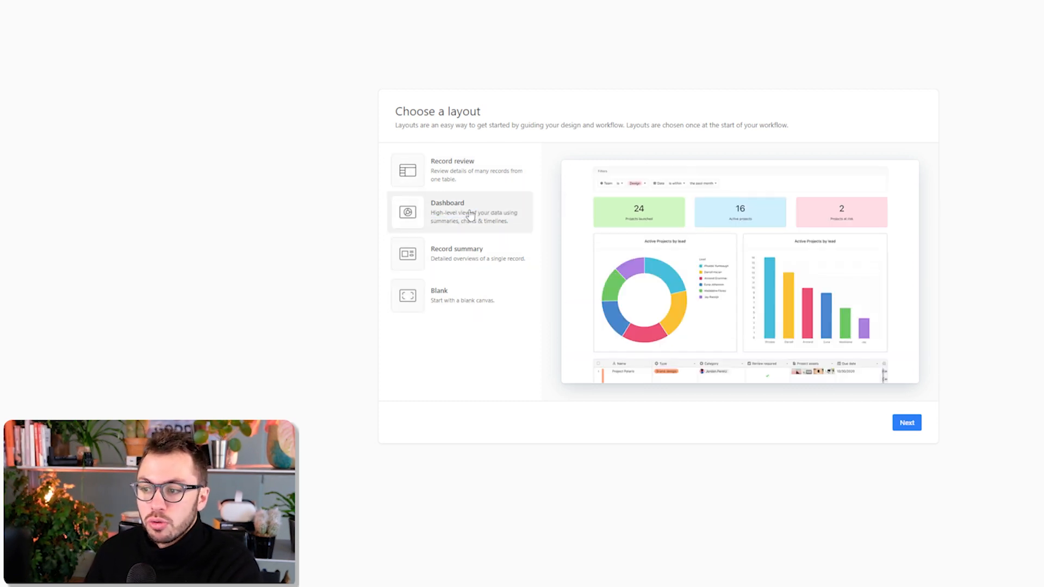
pyautogui.click(457, 168)
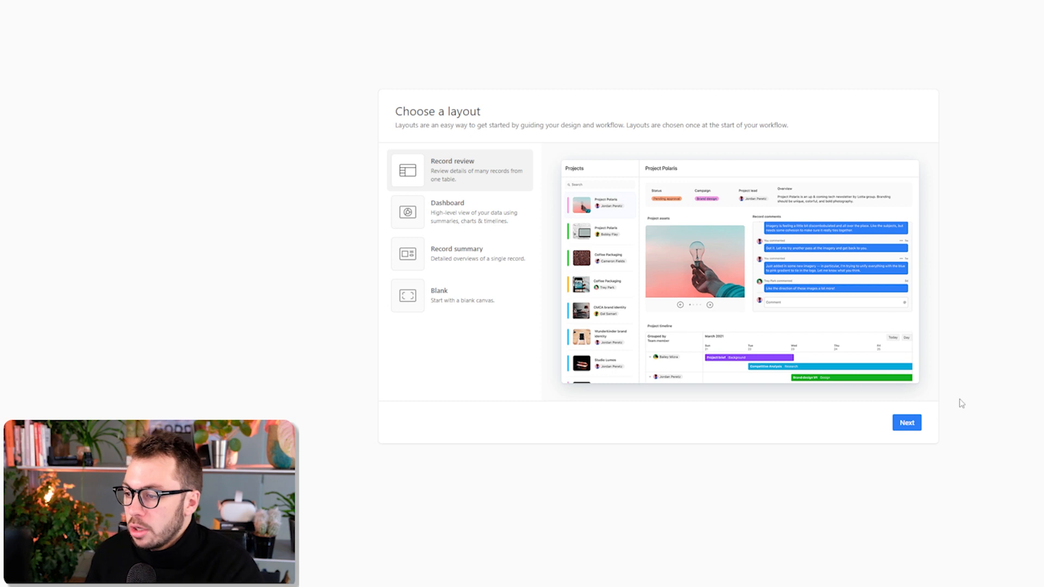
pyautogui.click(904, 423)
# Step: Connect the layout to the Accounts table and copy its data options from the All accounts view
pyautogui.click(446, 176)
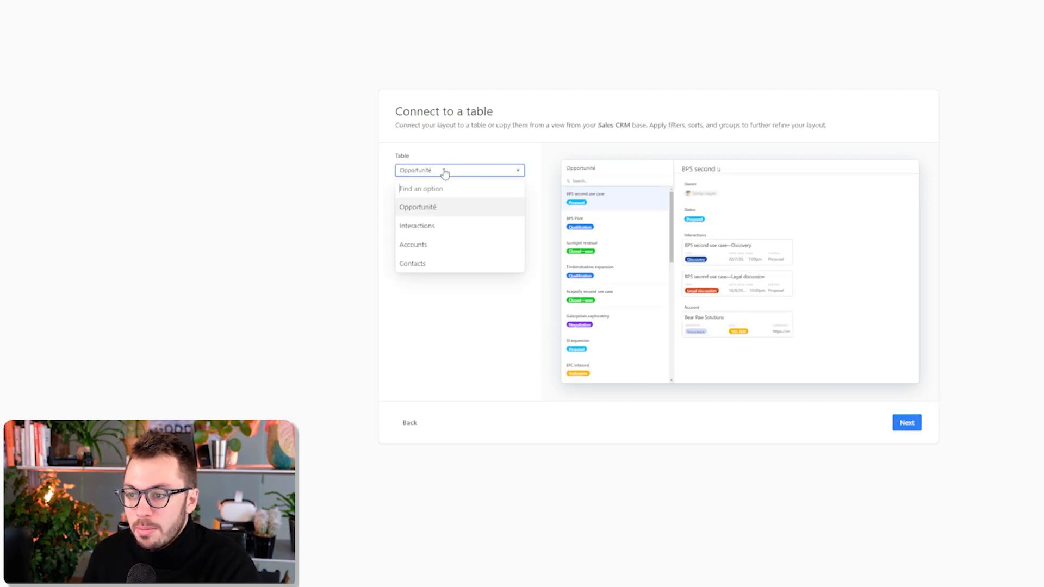
pyautogui.click(430, 248)
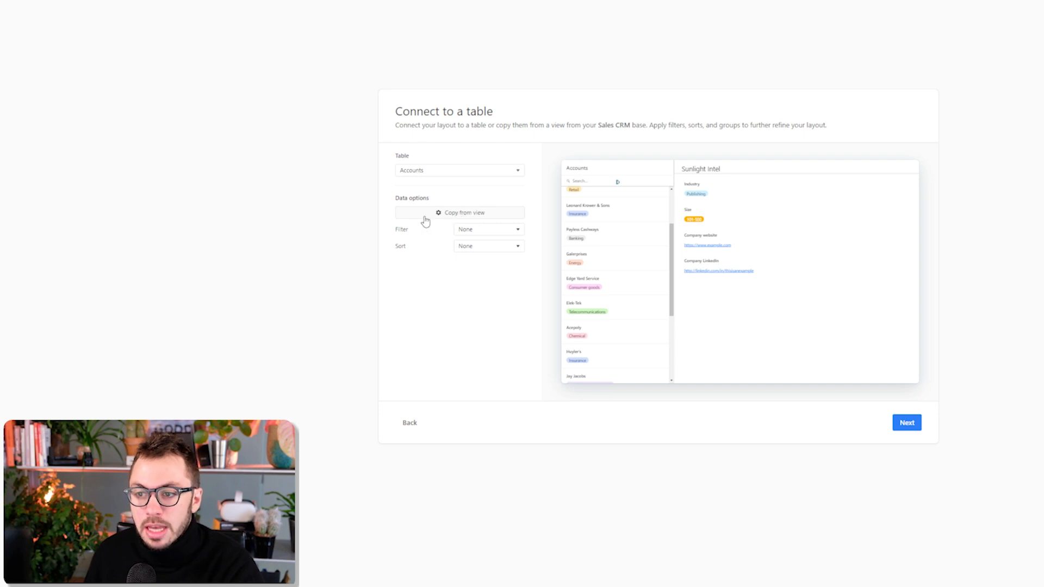
pyautogui.click(465, 215)
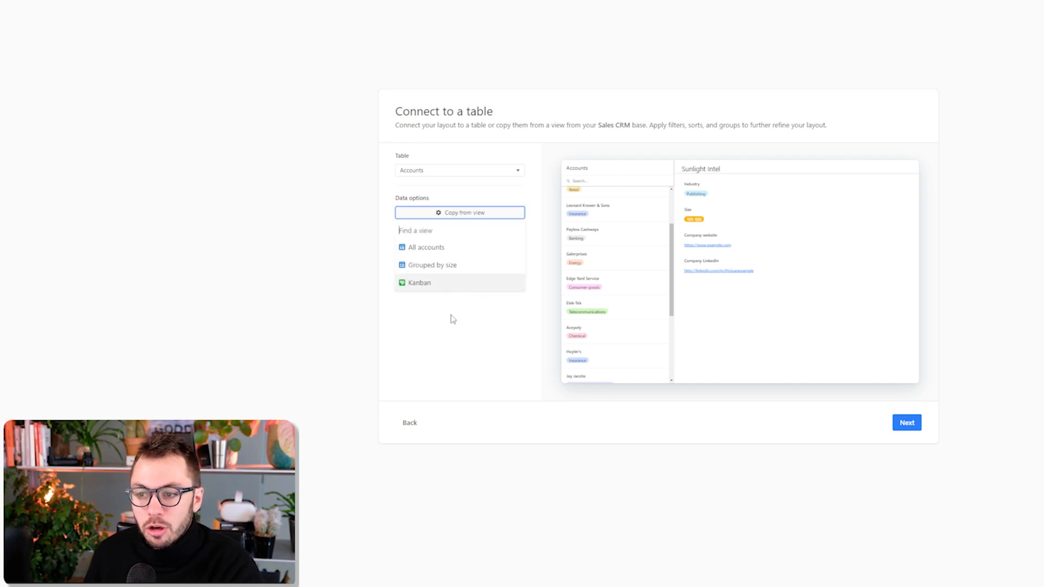
pyautogui.click(454, 249)
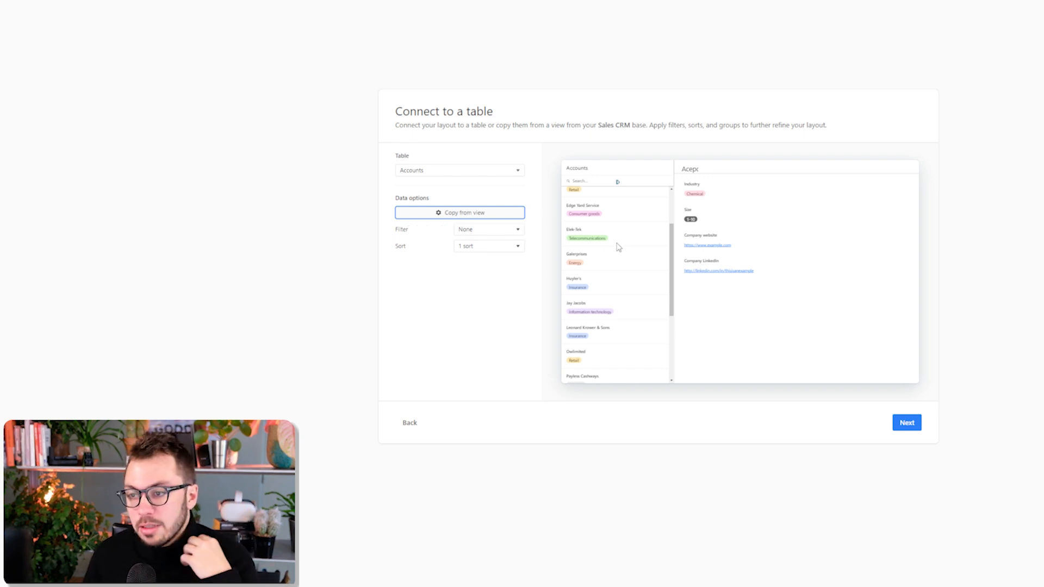
# Step: Check the filter and sort settings available for the Accounts layout without changing them
pyautogui.click(504, 232)
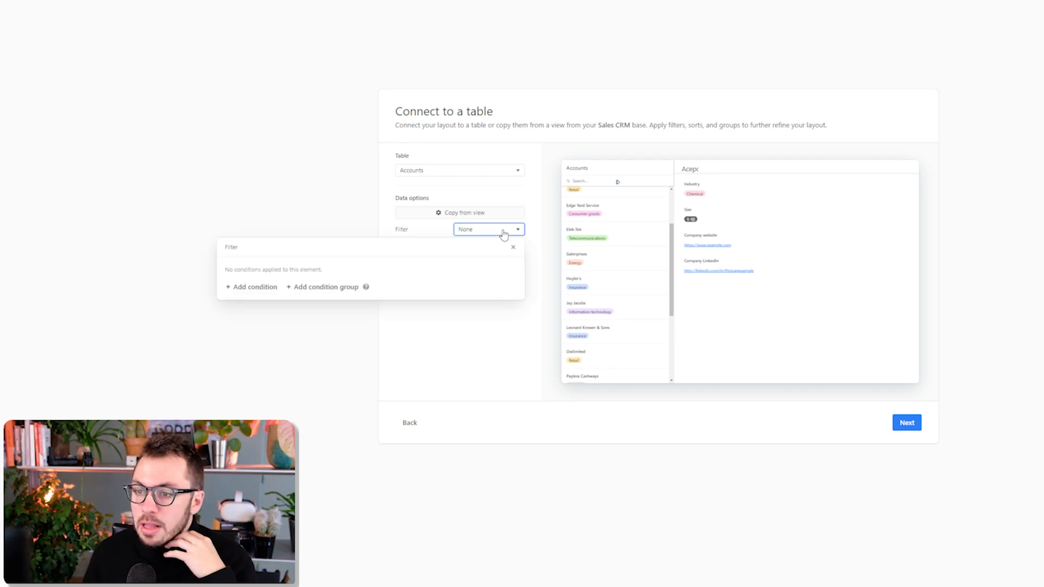
pyautogui.click(448, 341)
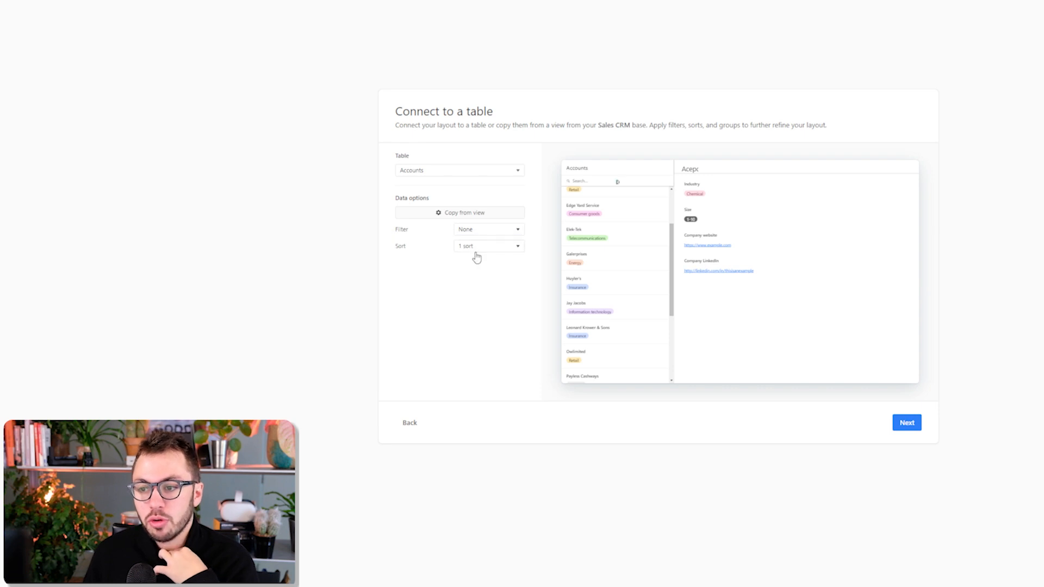
pyautogui.click(474, 248)
pyautogui.click(450, 343)
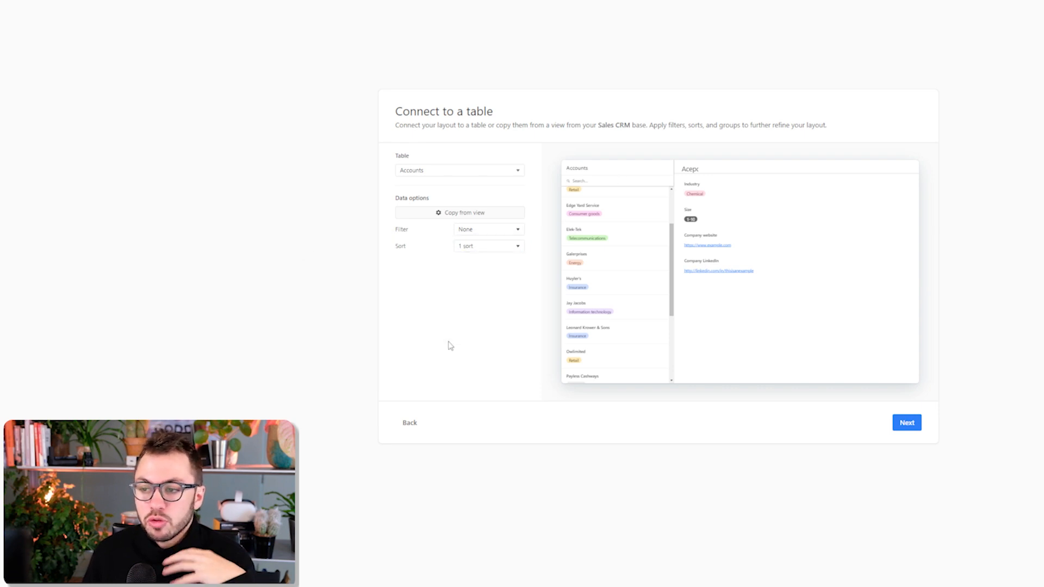
# Step: Continue to the element selection and include the Contacts, Opportunities, HQ address and Map cache fields in the layout
pyautogui.click(906, 423)
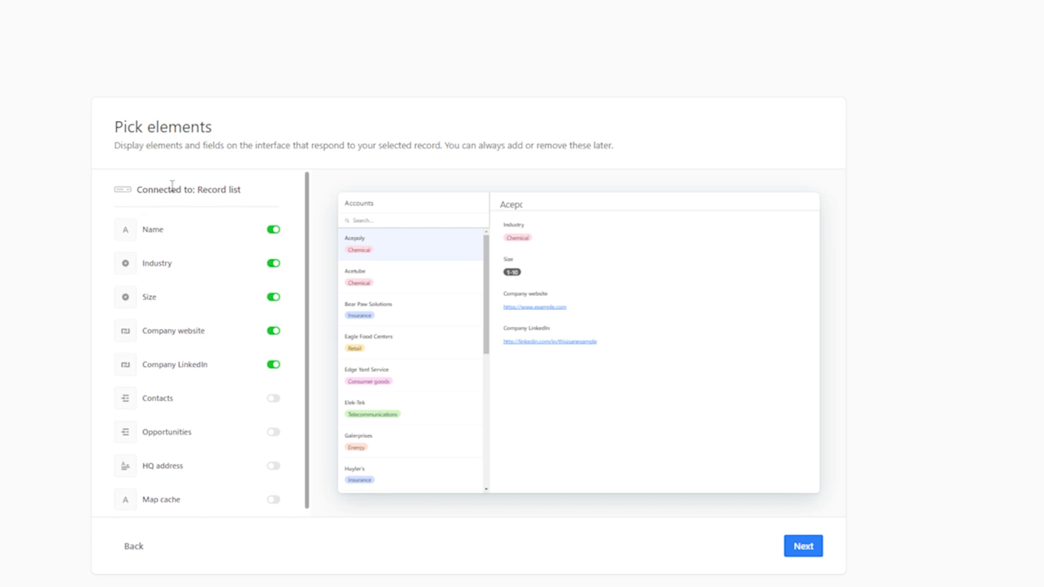
pyautogui.click(273, 399)
pyautogui.click(274, 432)
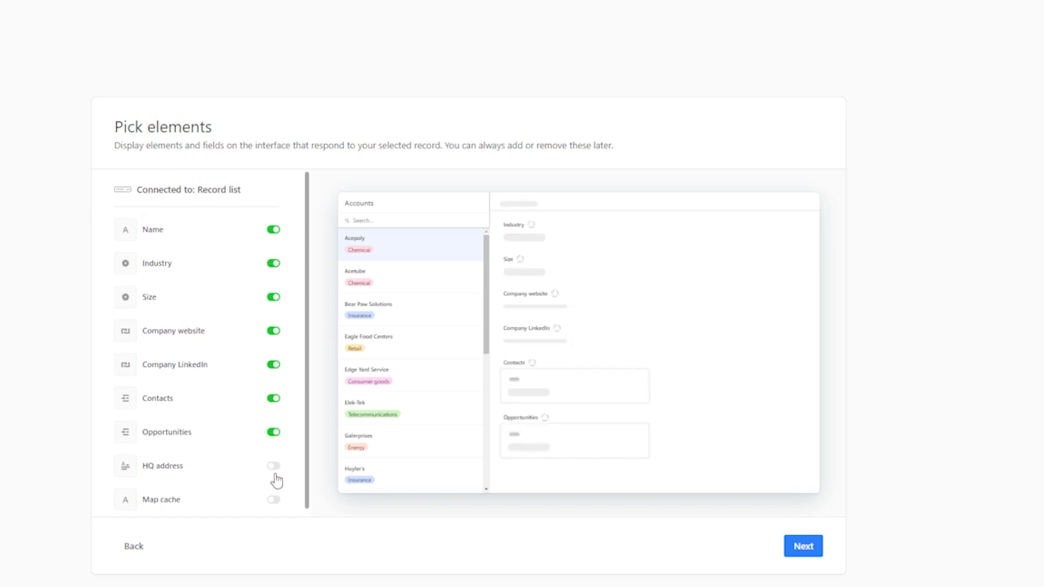
pyautogui.click(276, 468)
pyautogui.click(276, 500)
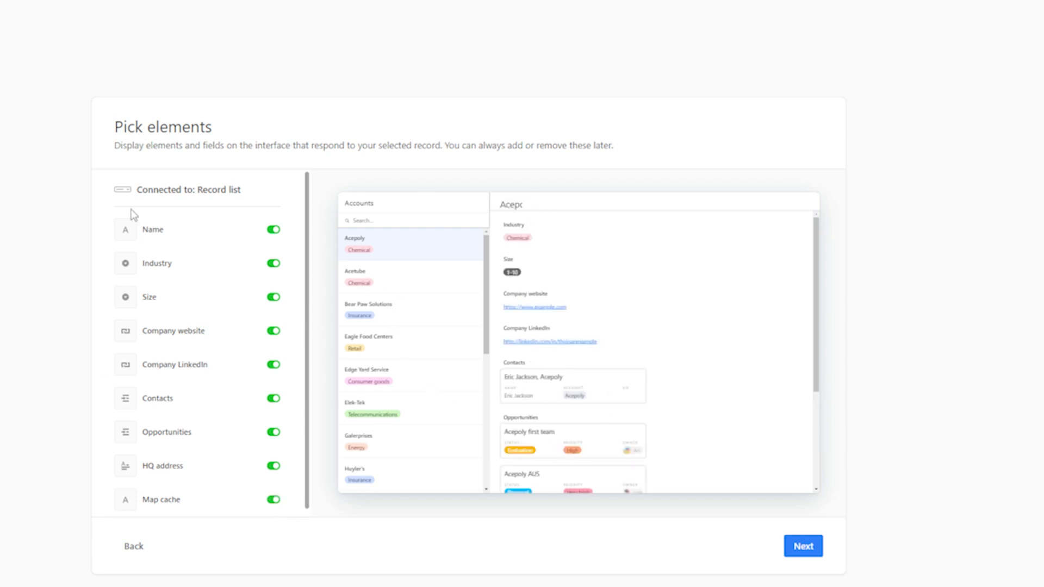
# Step: Name the interface Contacts, leave the description empty, and finish creating it
pyautogui.click(800, 550)
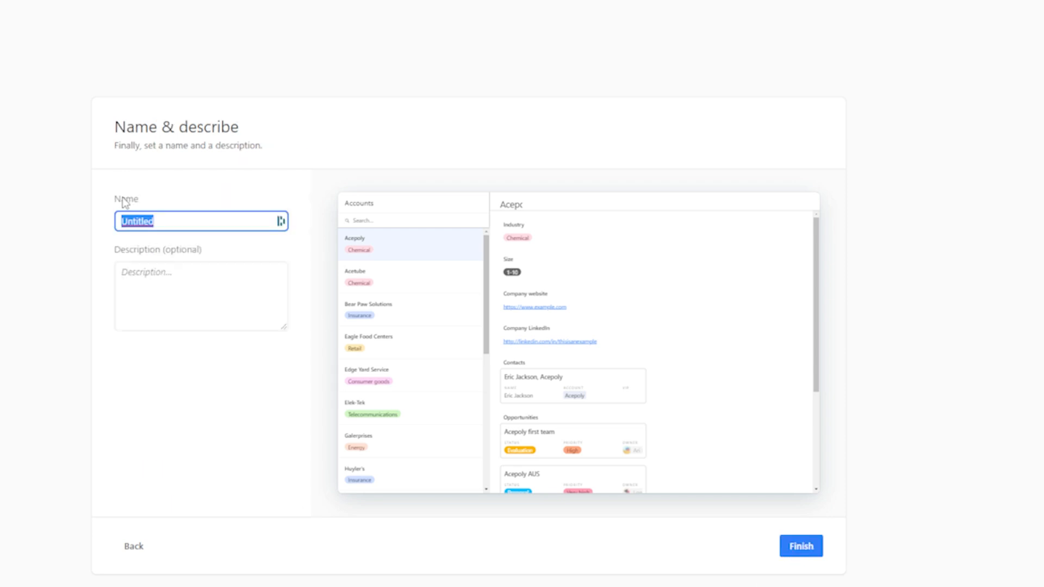
pyautogui.write('cts')
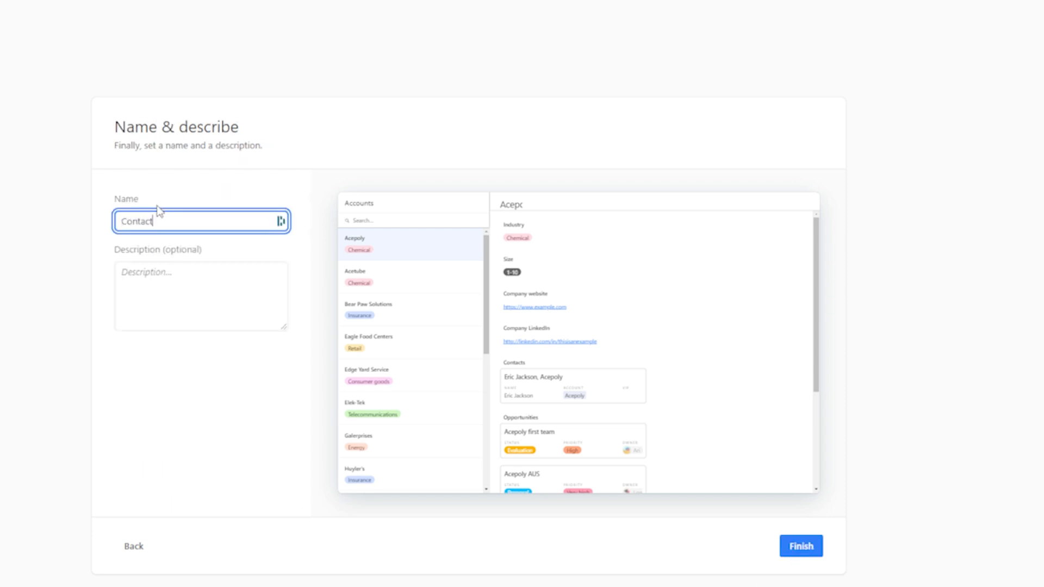
pyautogui.click(801, 547)
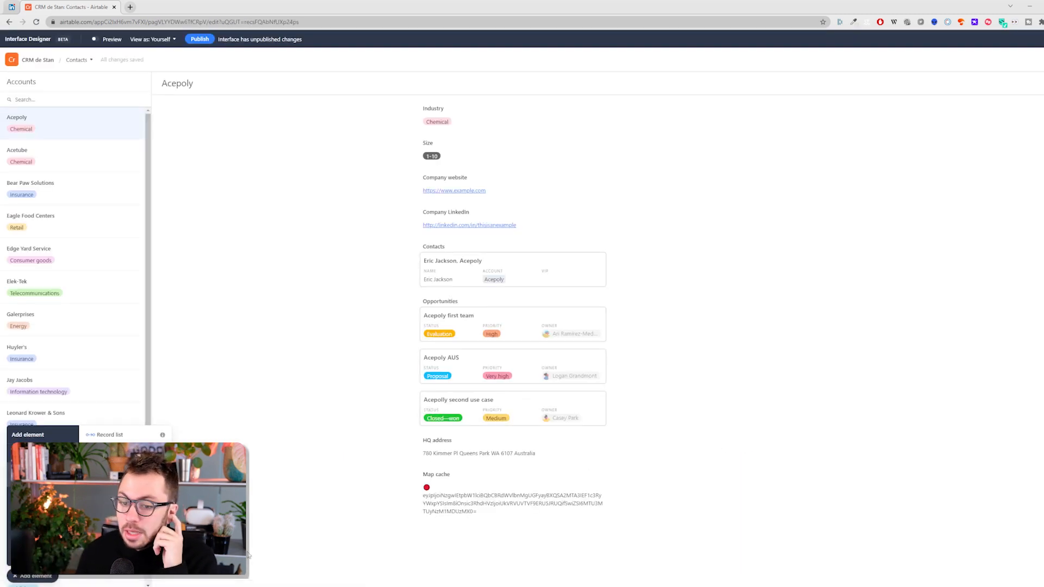
# Step: Browse several accounts in the record list up to Edge Yard Service to examine how the detail fields follow the selection
pyautogui.click(32, 579)
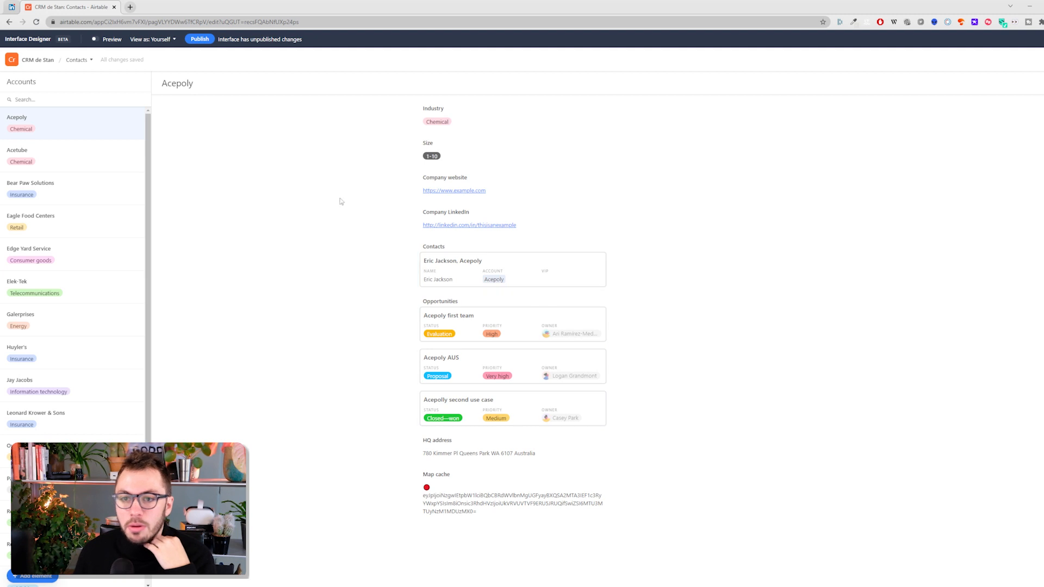
pyautogui.click(105, 161)
pyautogui.click(105, 185)
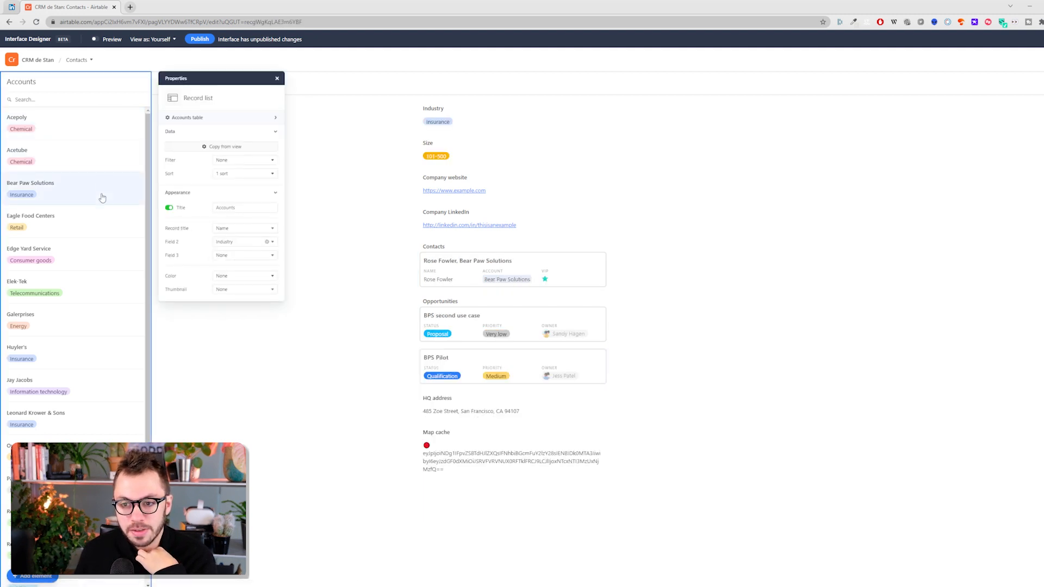
pyautogui.click(98, 222)
pyautogui.click(89, 256)
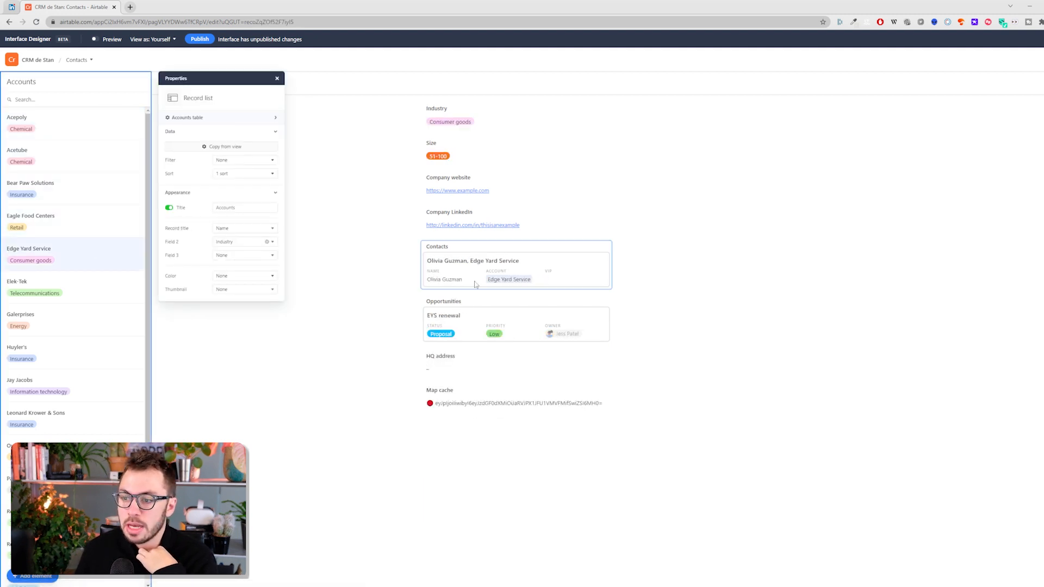
pyautogui.click(366, 321)
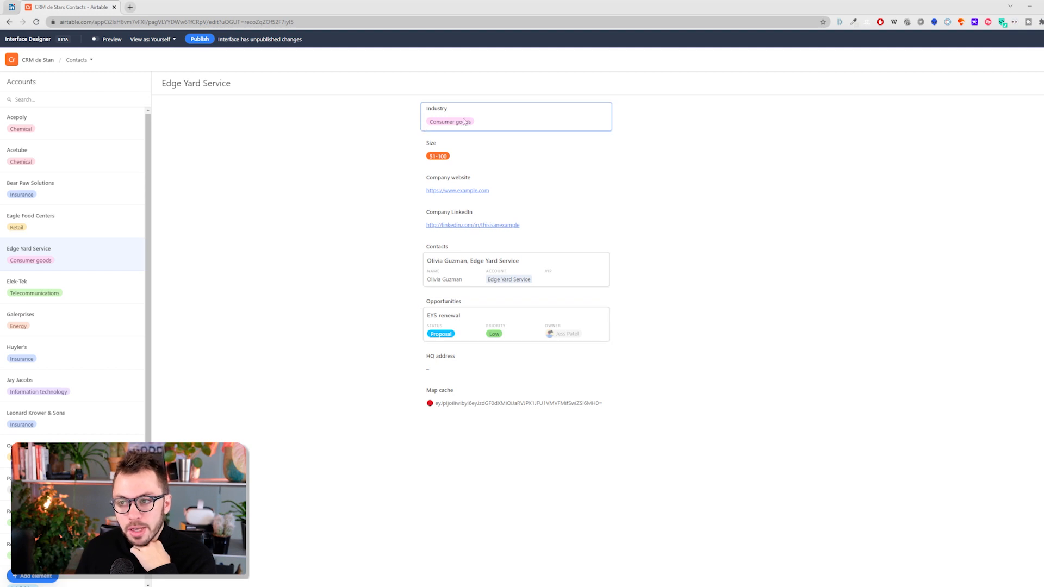
# Step: Inspect the properties of the Industry, Size, Company website, Company LinkedIn and Contacts fields, including the Company LinkedIn field's data connection
pyautogui.click(426, 127)
pyautogui.click(520, 146)
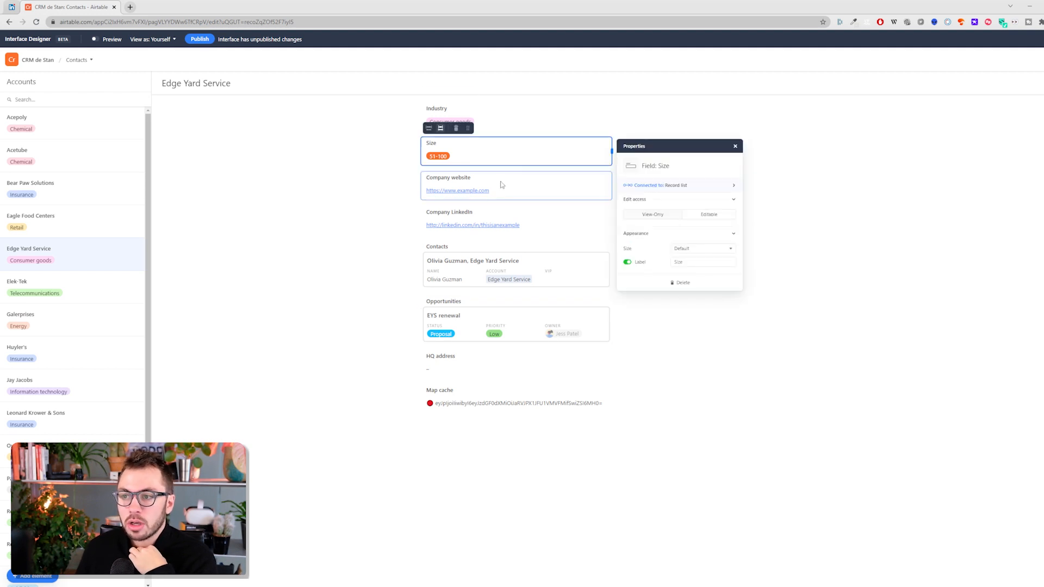
pyautogui.click(501, 185)
pyautogui.click(499, 218)
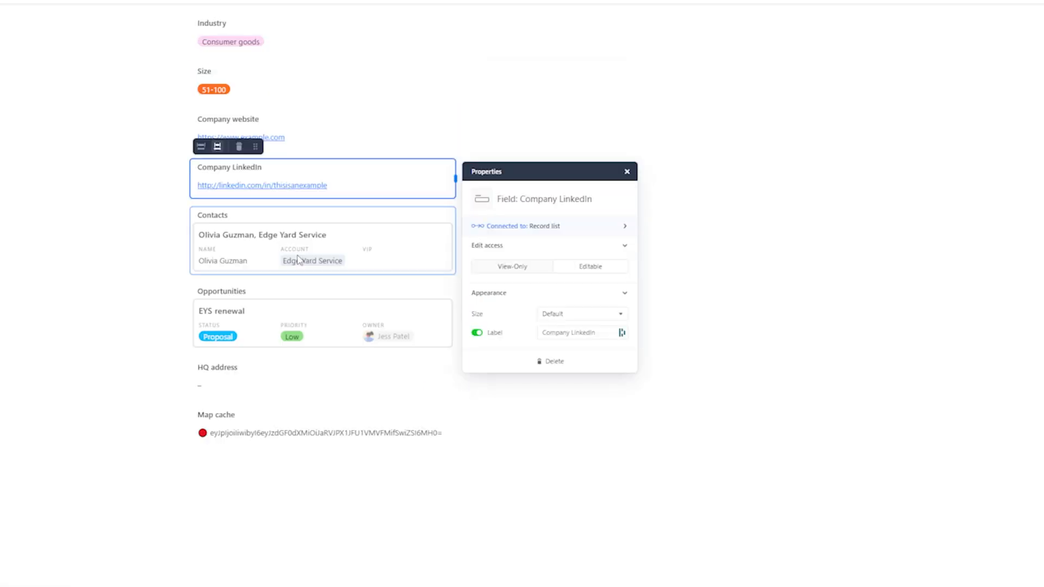
pyautogui.click(298, 260)
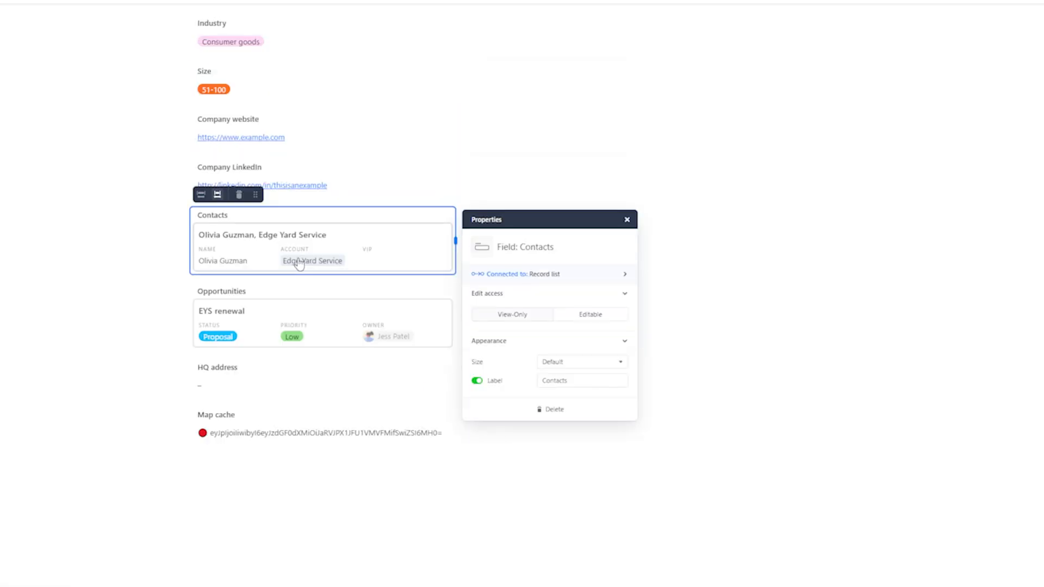
pyautogui.click(348, 188)
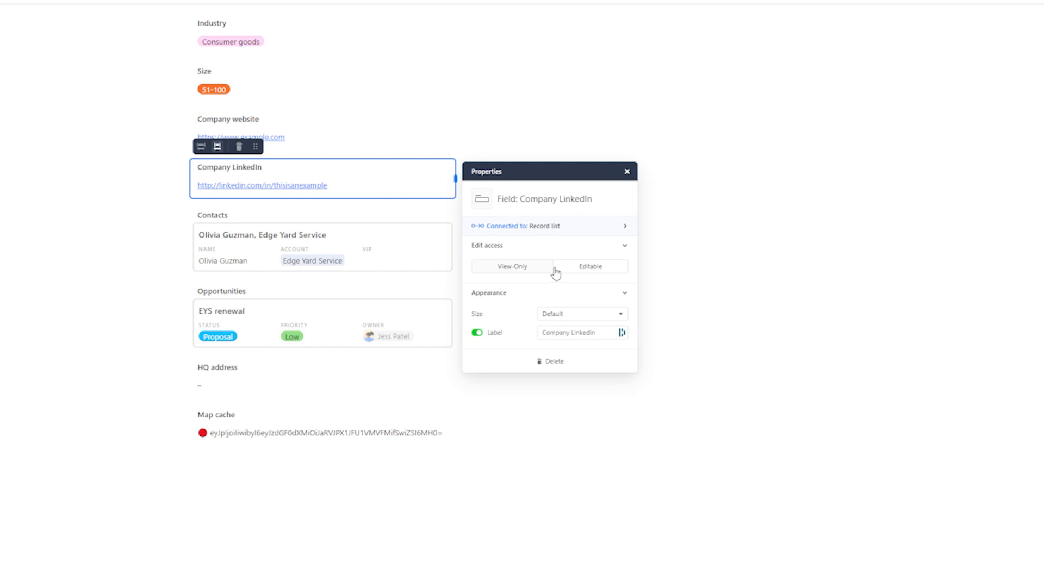
pyautogui.click(525, 230)
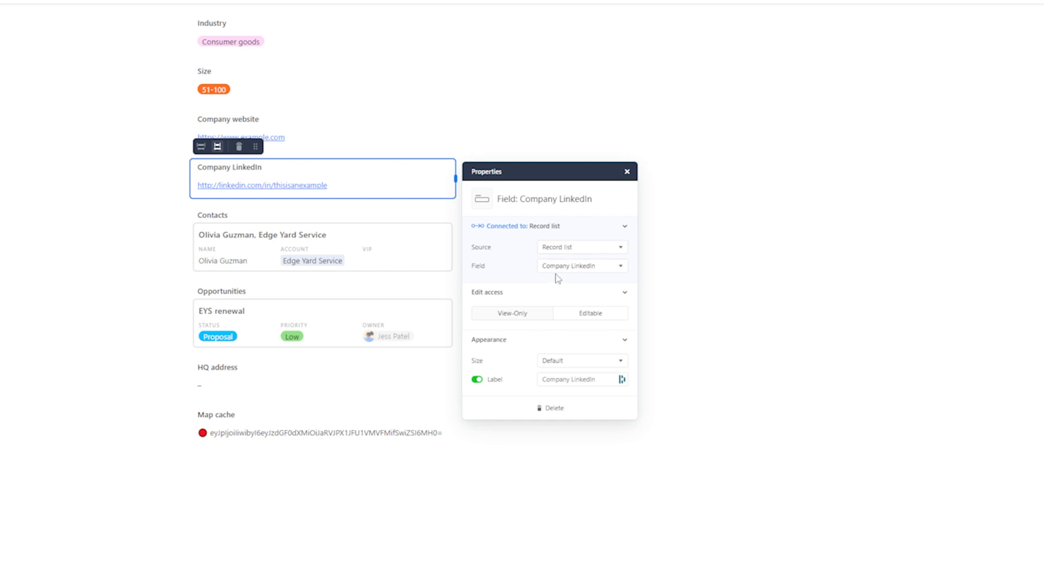
# Step: Set the HQ address field's display size to Large
pyautogui.click(274, 379)
pyautogui.click(574, 517)
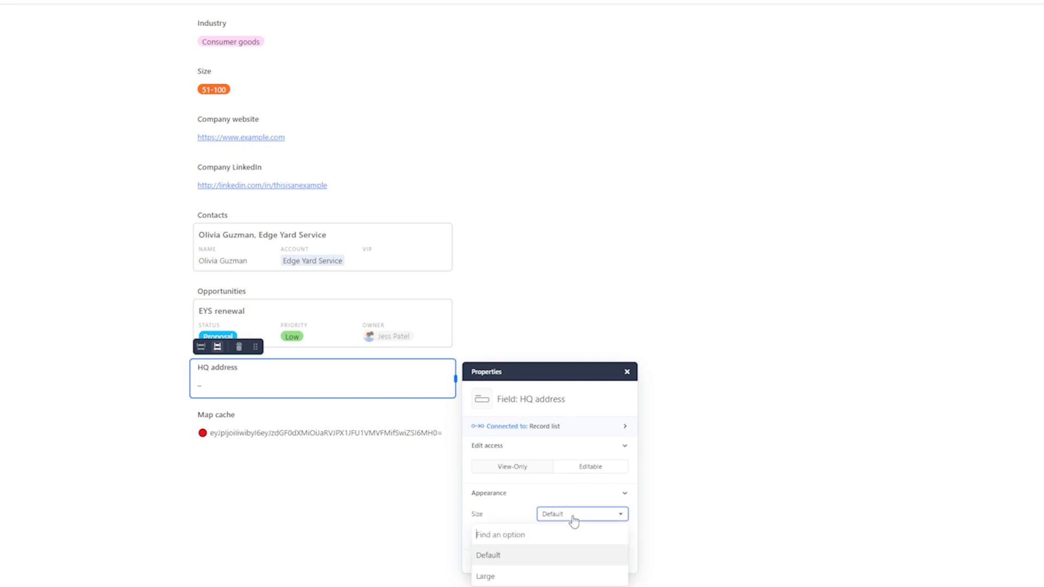
pyautogui.click(549, 580)
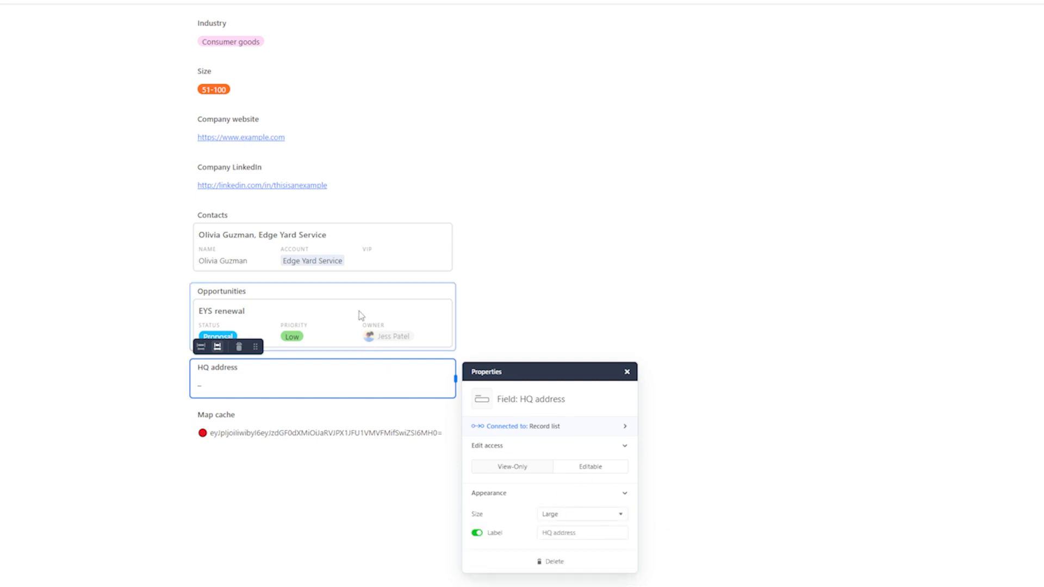
# Step: Try the Pill size on the Contacts field, restore Default, and switch its label off and on again
pyautogui.click(361, 247)
pyautogui.click(571, 362)
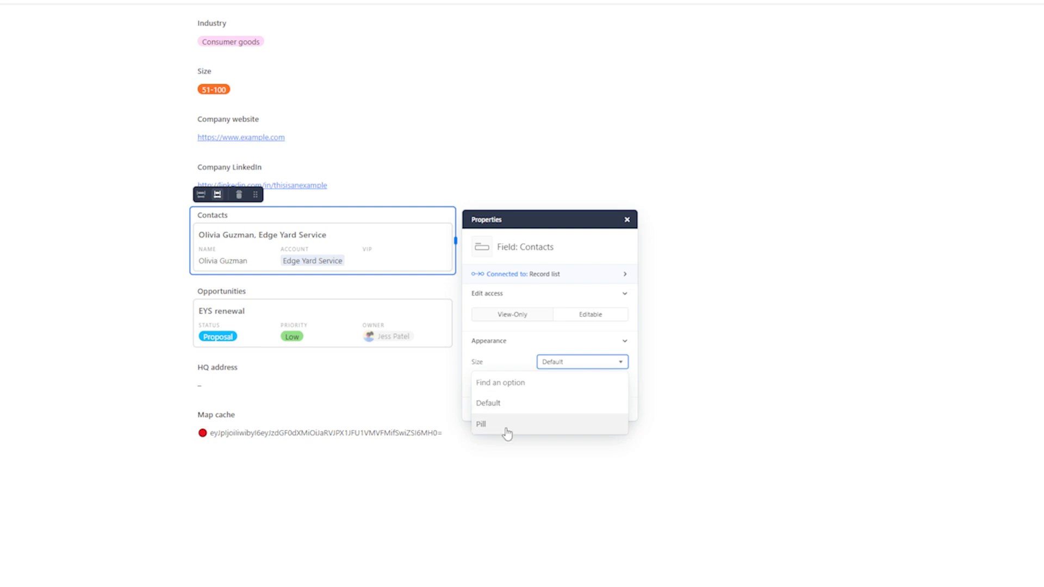
pyautogui.click(506, 428)
pyautogui.click(578, 364)
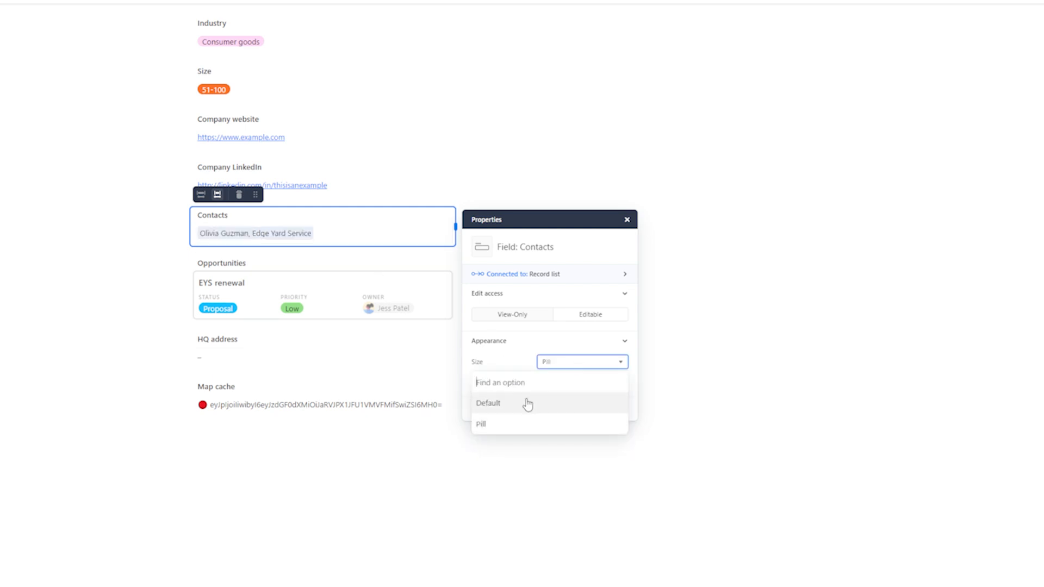
pyautogui.click(524, 405)
pyautogui.click(477, 382)
pyautogui.click(477, 381)
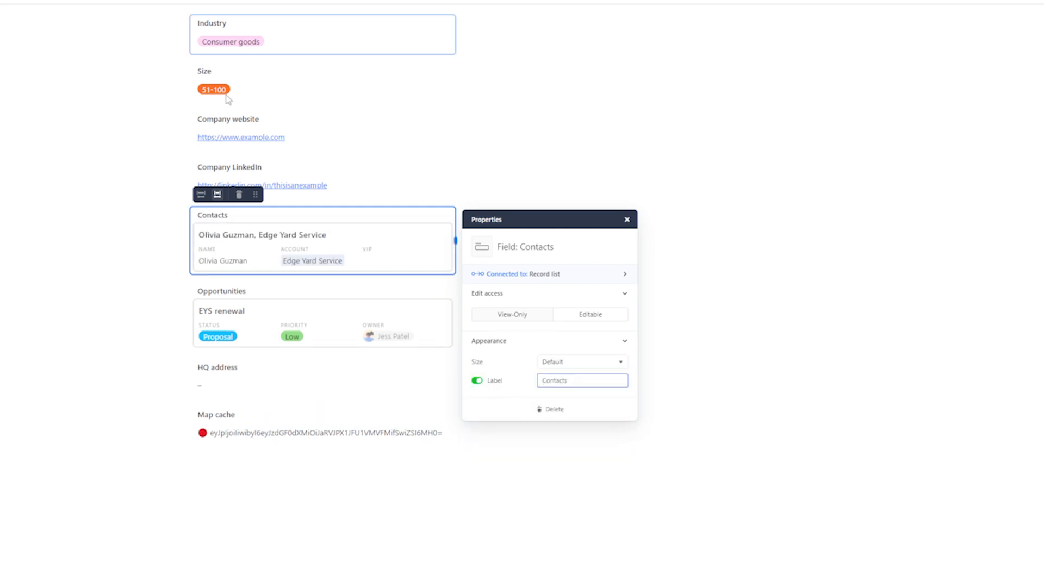
pyautogui.click(76, 229)
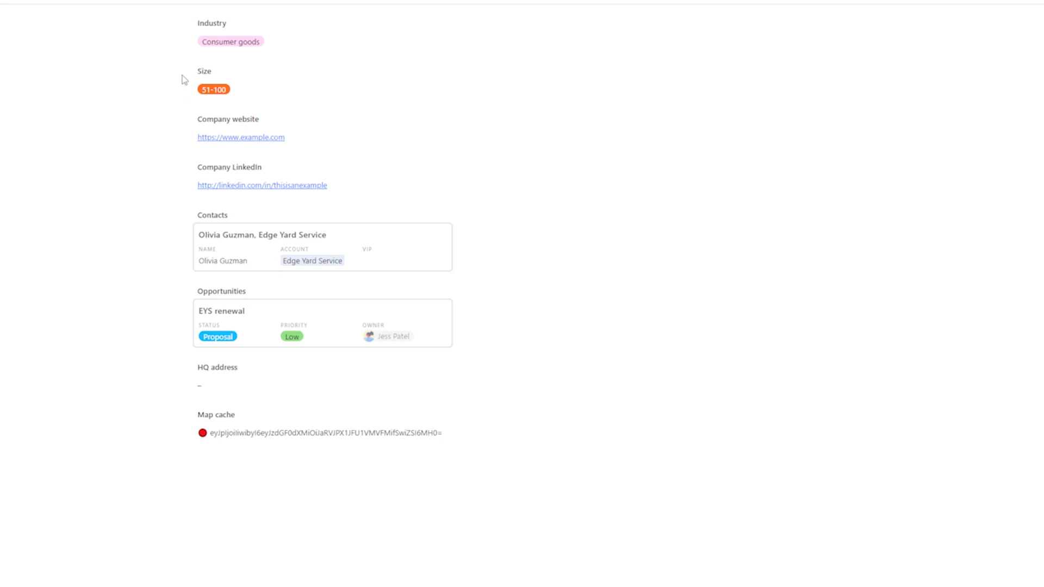
pyautogui.click(286, 77)
pyautogui.click(142, 93)
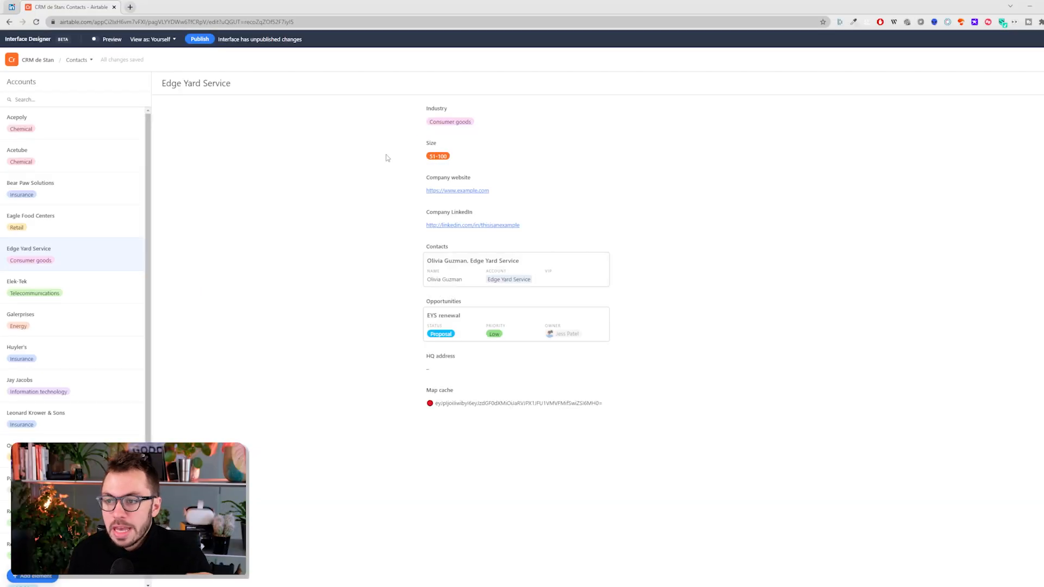
# Step: Add a text element above the Industry field reading "Ce contact", and check it while switching between accounts
pyautogui.click(32, 576)
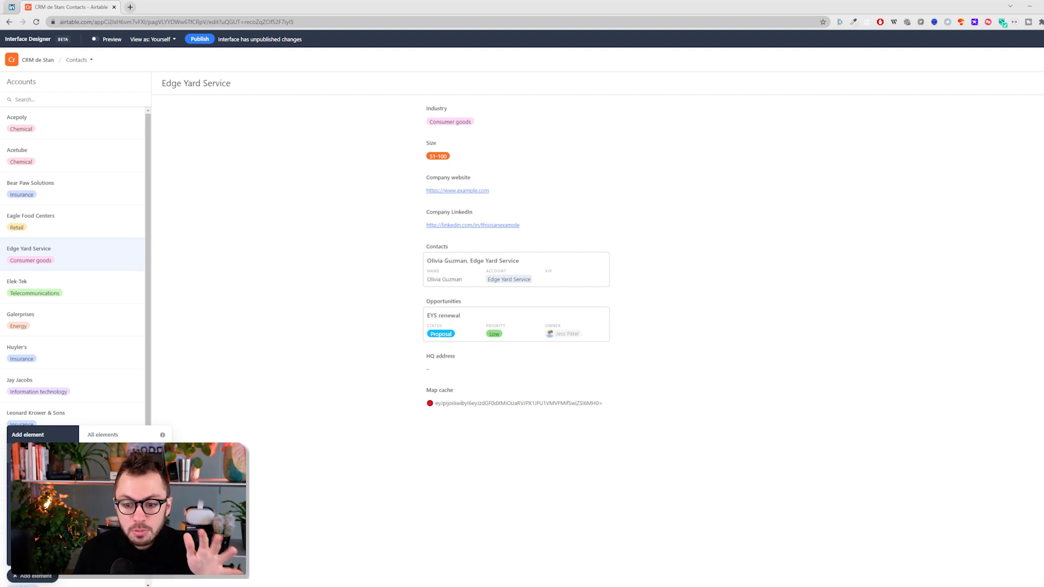
pyautogui.click(125, 506)
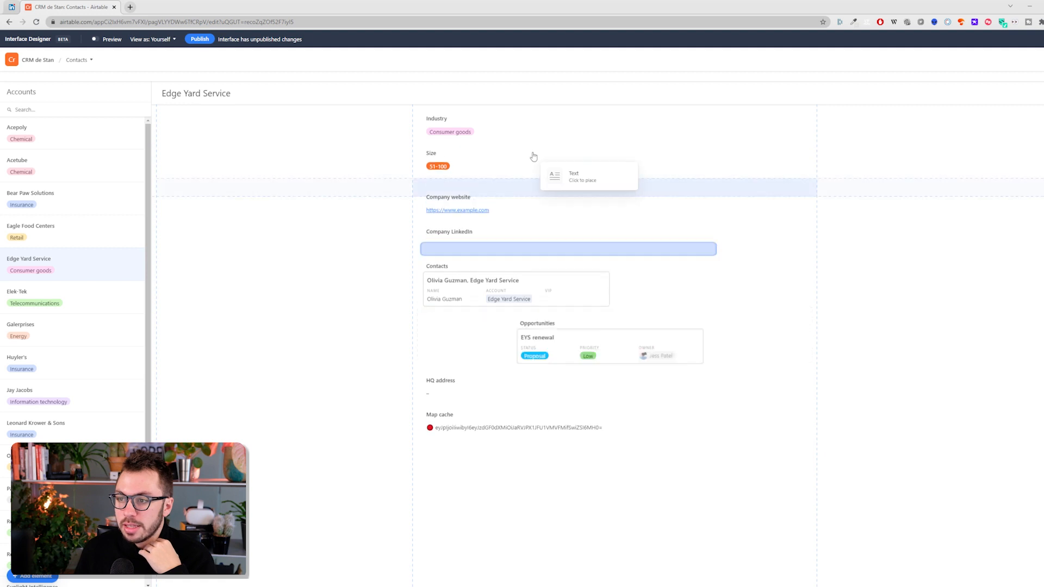
pyautogui.click(523, 111)
pyautogui.click(471, 109)
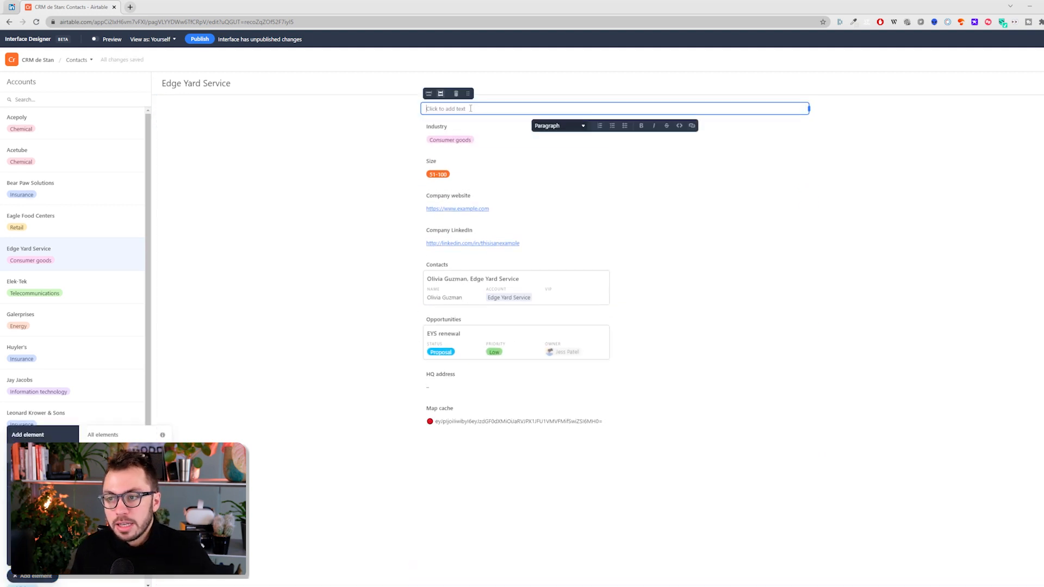
pyautogui.write('Ce contact')
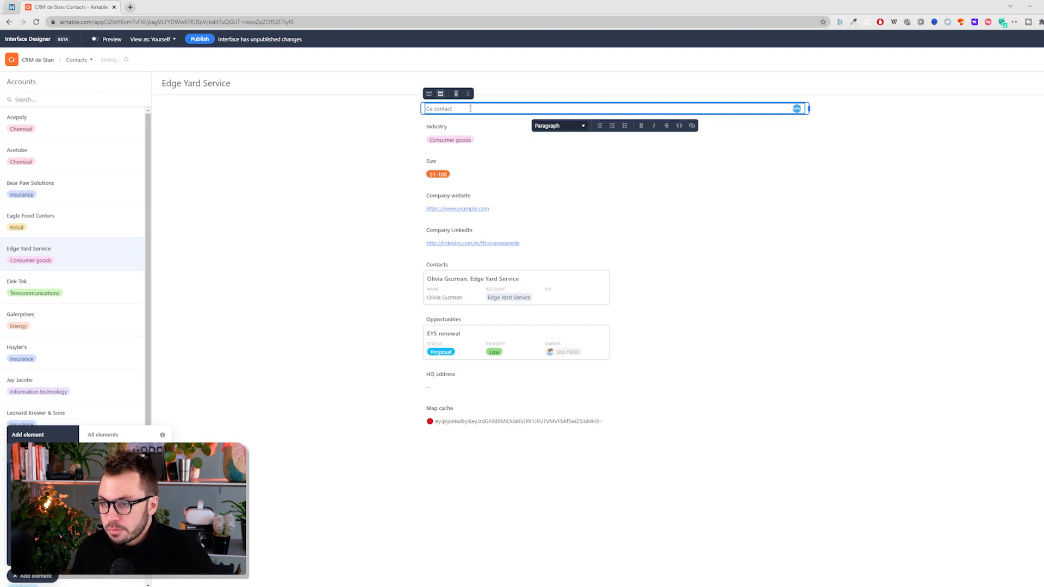
pyautogui.click(409, 142)
pyautogui.click(76, 224)
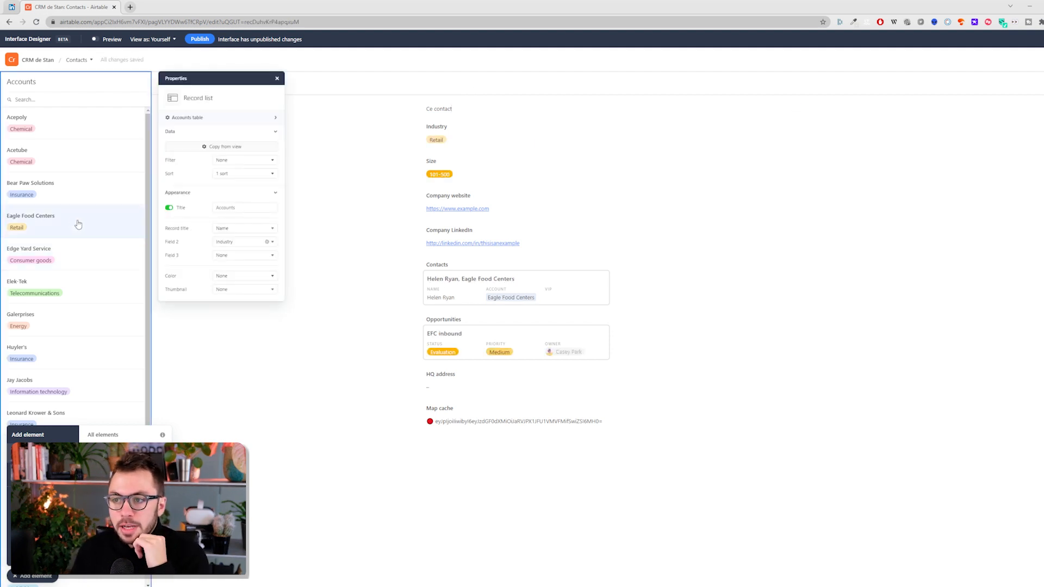
pyautogui.click(71, 268)
# Step: Replace the text above the Industry field with "Entreprises" and format it as a heading
pyautogui.click(443, 110)
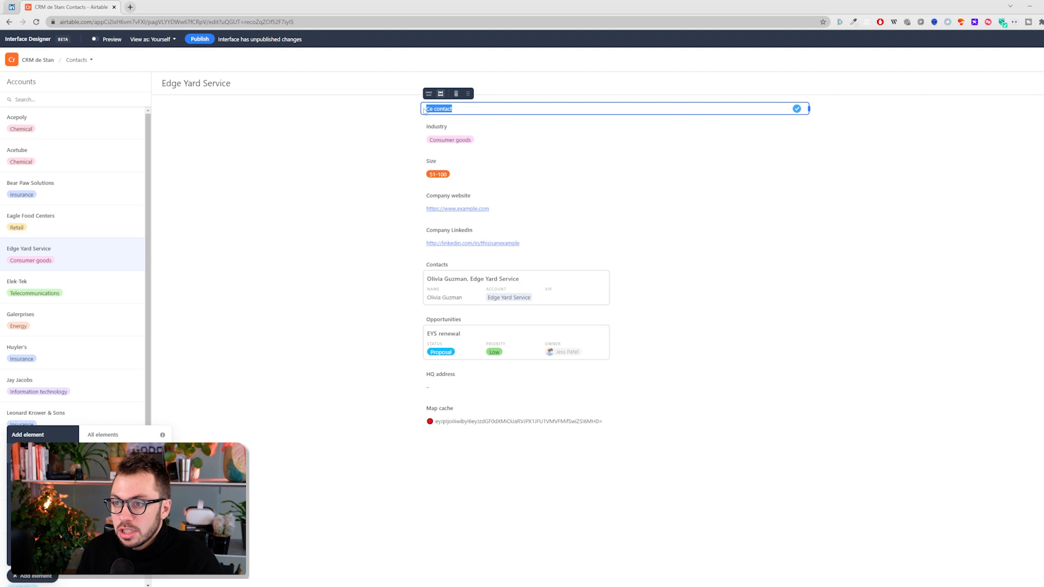
pyautogui.moveTo(425, 110); pyautogui.dragTo(423, 106)
pyautogui.write('Entreprises')
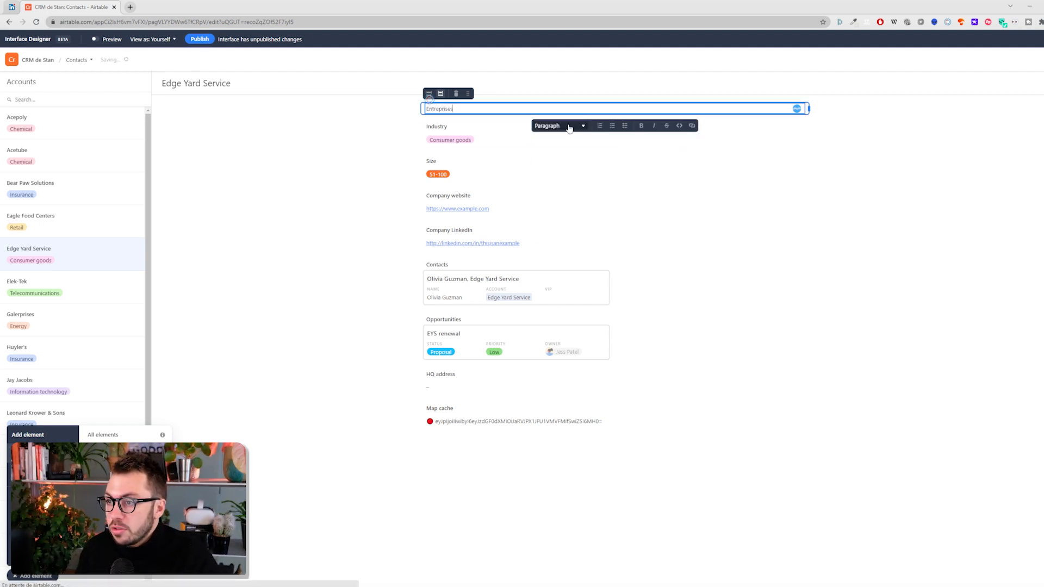
pyautogui.click(550, 125)
pyautogui.click(554, 194)
pyautogui.click(679, 214)
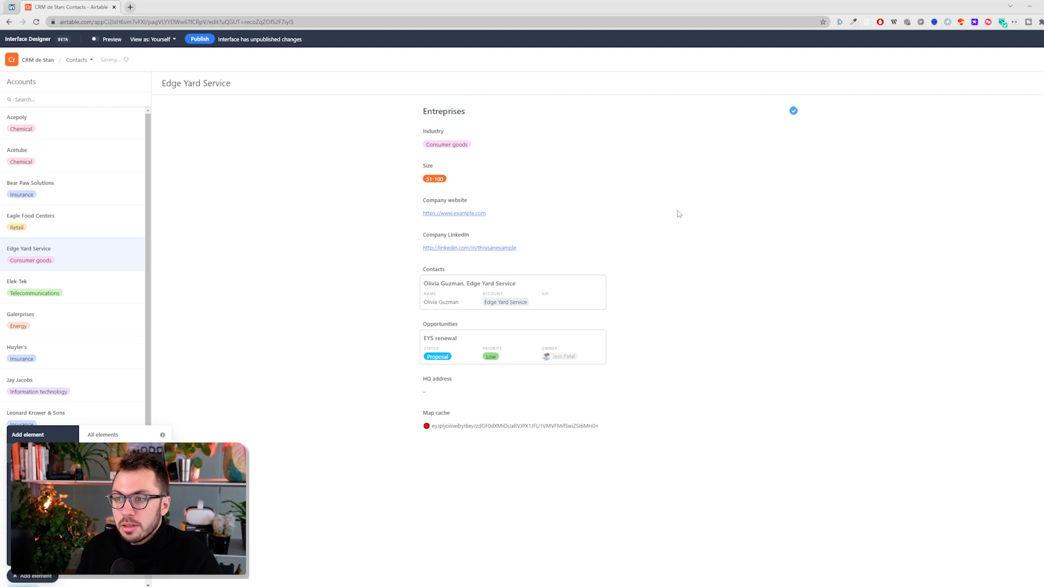
# Step: Insert a divider between the Company LinkedIn and Contacts fields, and check the layout on Bear Paw Solutions and Eagle Food Centers
pyautogui.moveTo(49, 479); pyautogui.dragTo(483, 257)
pyautogui.click(930, 318)
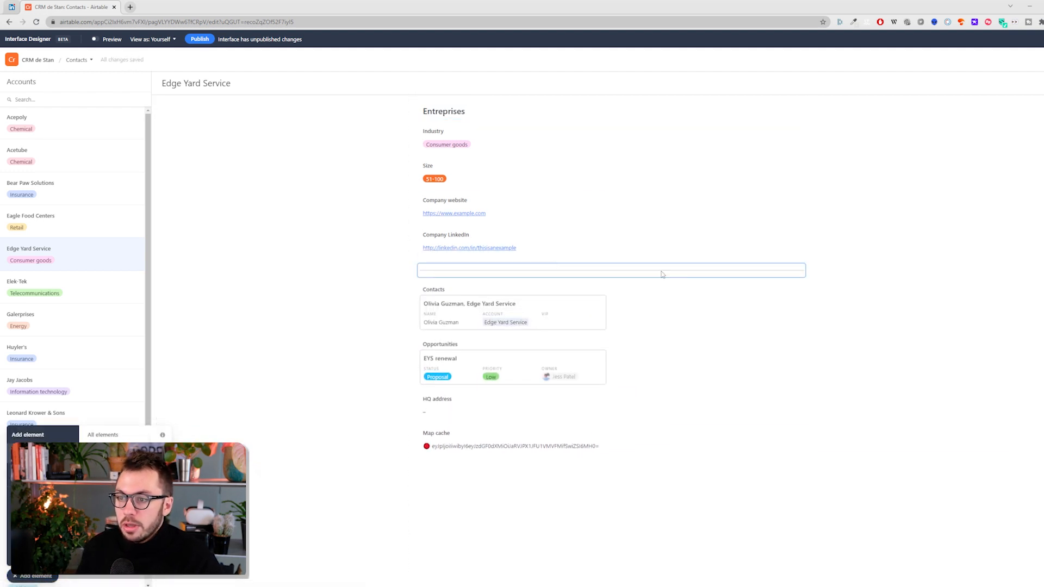
pyautogui.click(85, 192)
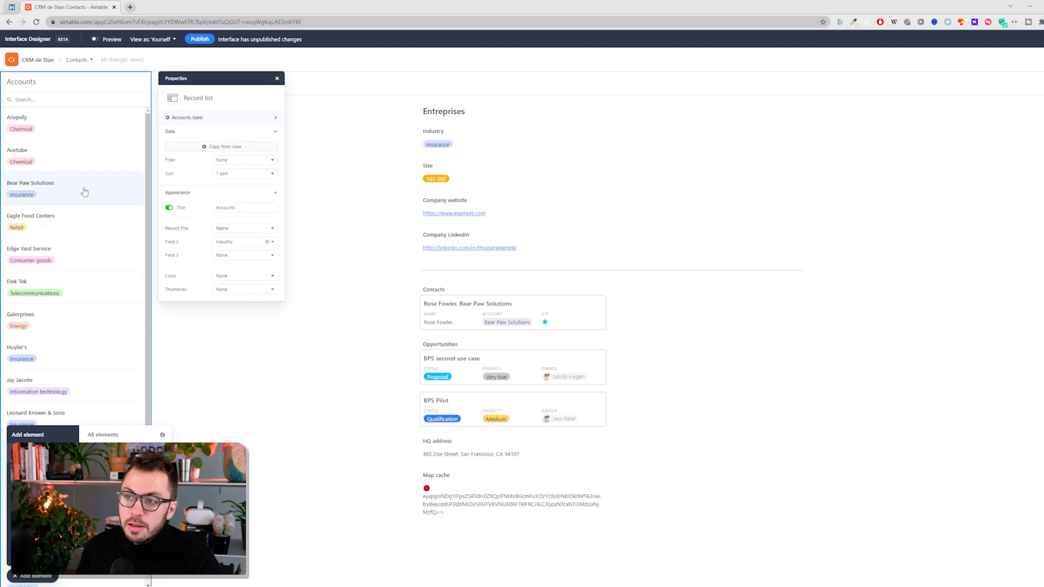
pyautogui.click(82, 211)
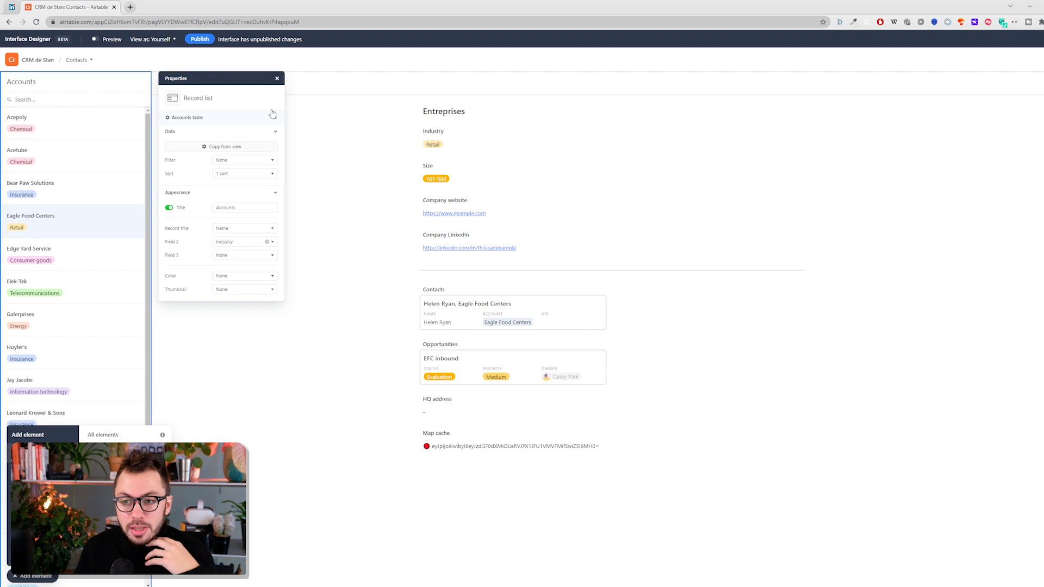
pyautogui.click(277, 79)
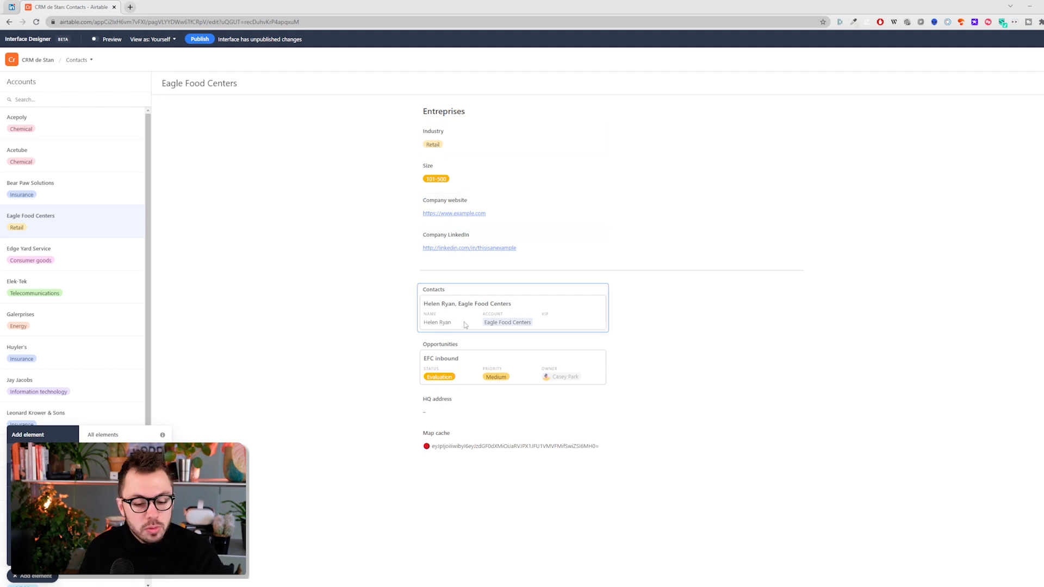
# Step: Check the Entreprises heading and the page layout while switching between several accounts, ending on Galerprises
pyautogui.click(429, 114)
pyautogui.doubleClick(430, 111)
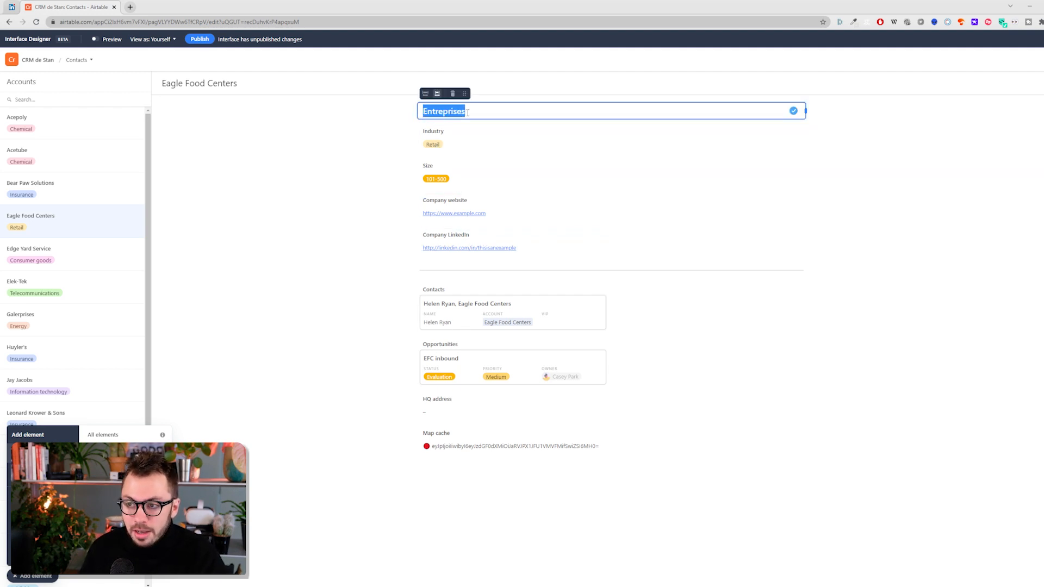
pyautogui.click(61, 172)
pyautogui.click(66, 156)
pyautogui.click(72, 131)
pyautogui.click(73, 188)
pyautogui.click(63, 298)
pyautogui.click(57, 326)
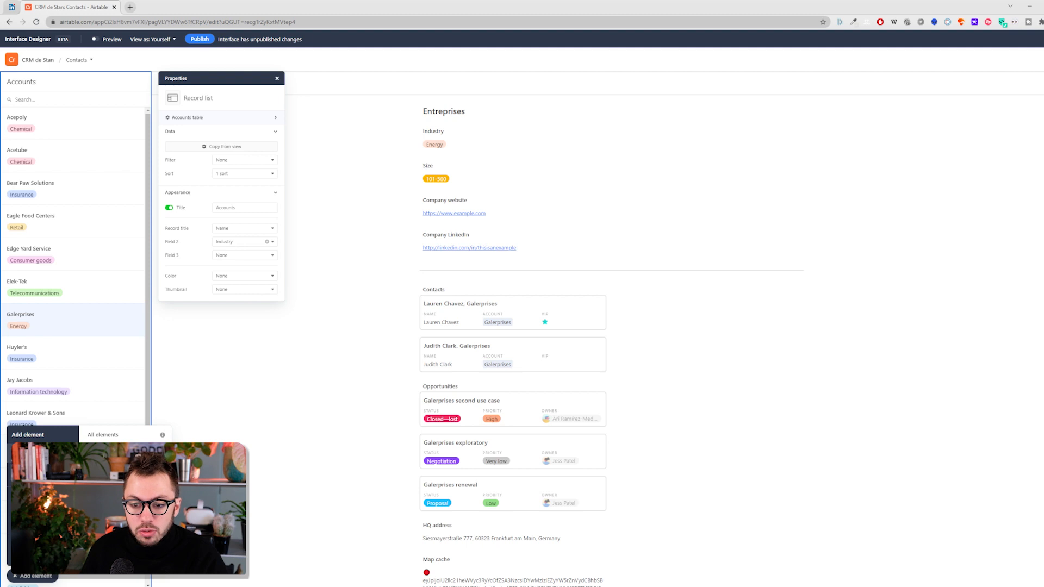
# Step: Add a text element between the divider and the Contacts field reading "Nos interactions", formatted as a large heading
pyautogui.moveTo(126, 511); pyautogui.dragTo(534, 292)
pyautogui.click(463, 290)
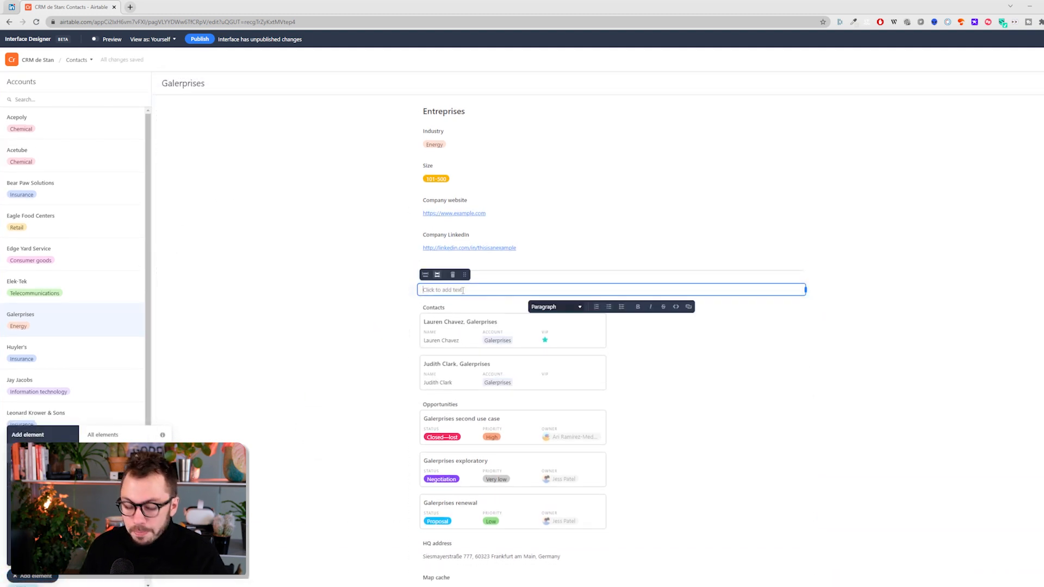
pyautogui.write('Nos')
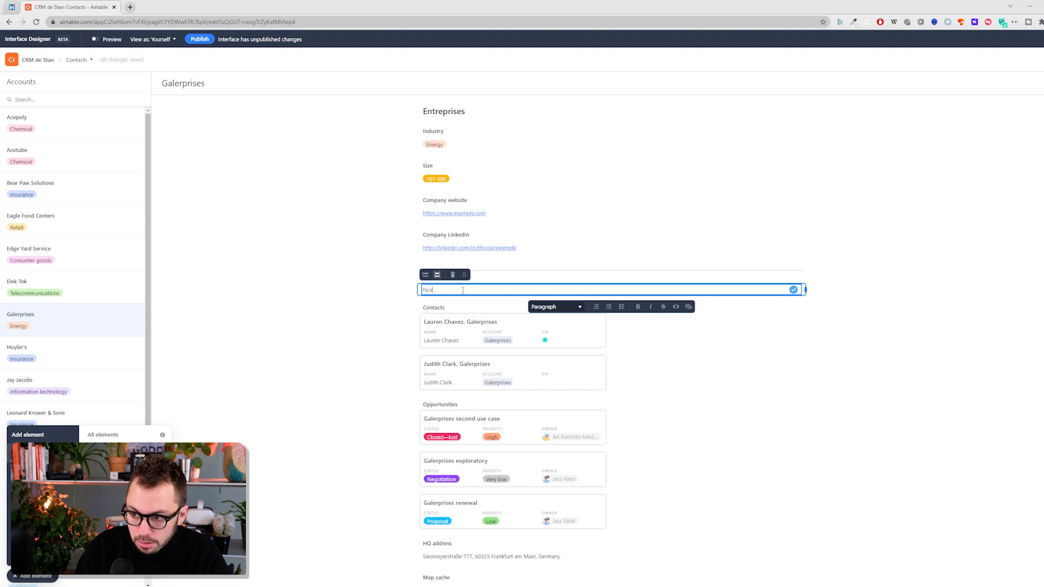
pyautogui.write(' interactions')
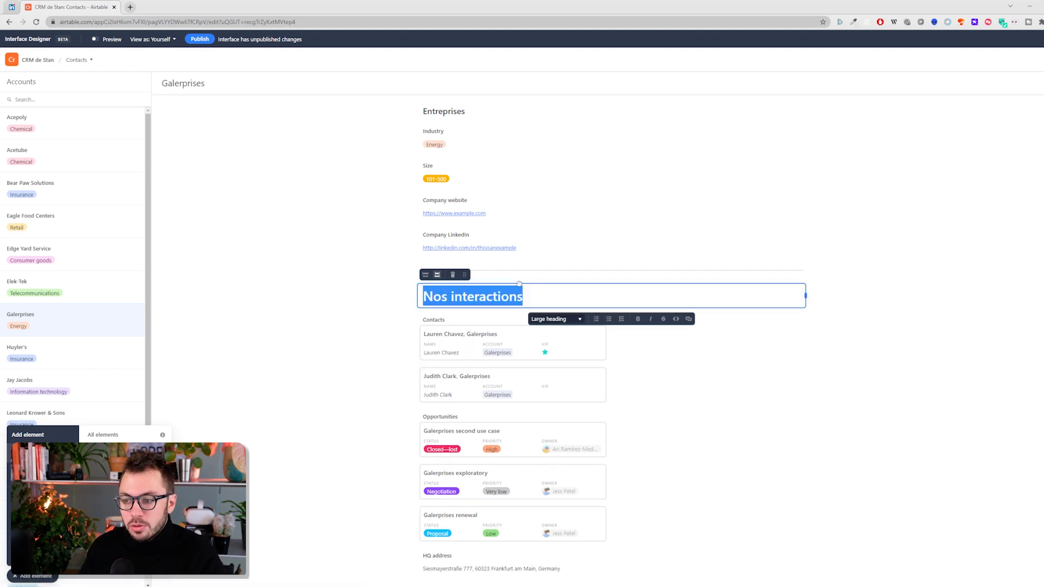
pyautogui.click(392, 308)
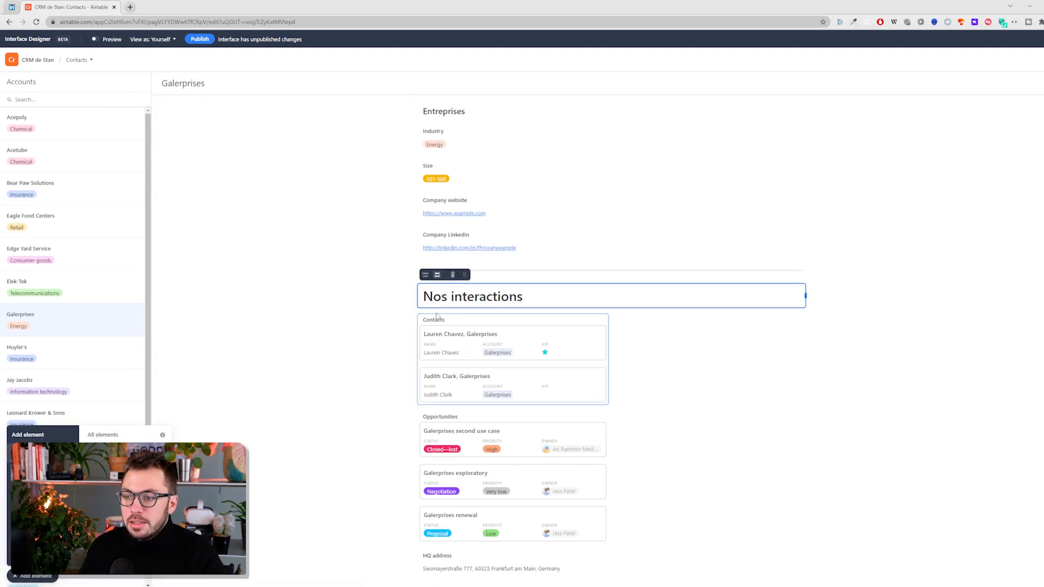
# Step: Check the "Nos interactions" section on Huyler's, Eagle Food Centers and other accounts, ending on Acetube
pyautogui.click(68, 359)
pyautogui.click(71, 268)
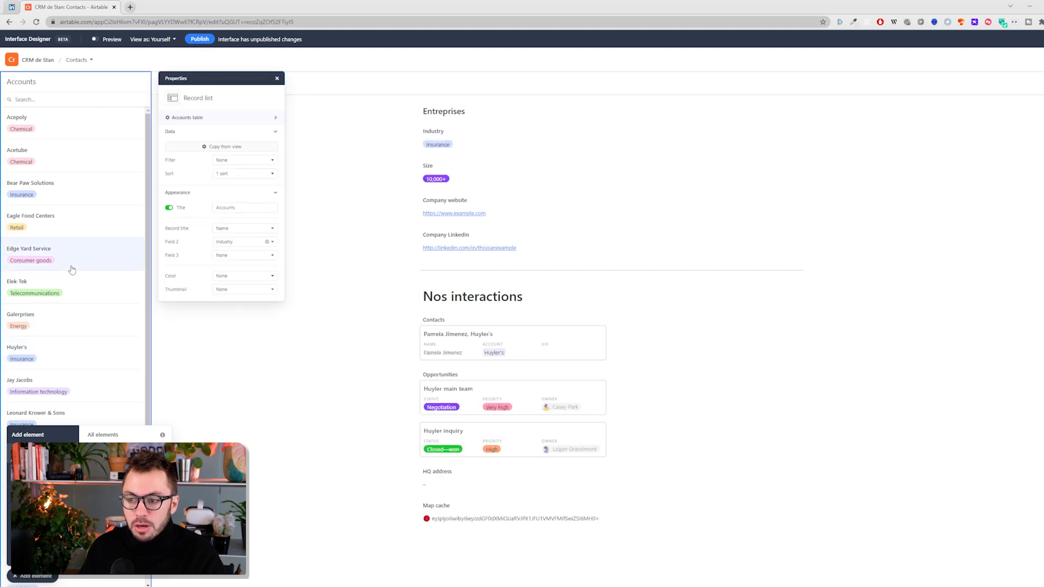
pyautogui.click(58, 216)
pyautogui.click(64, 163)
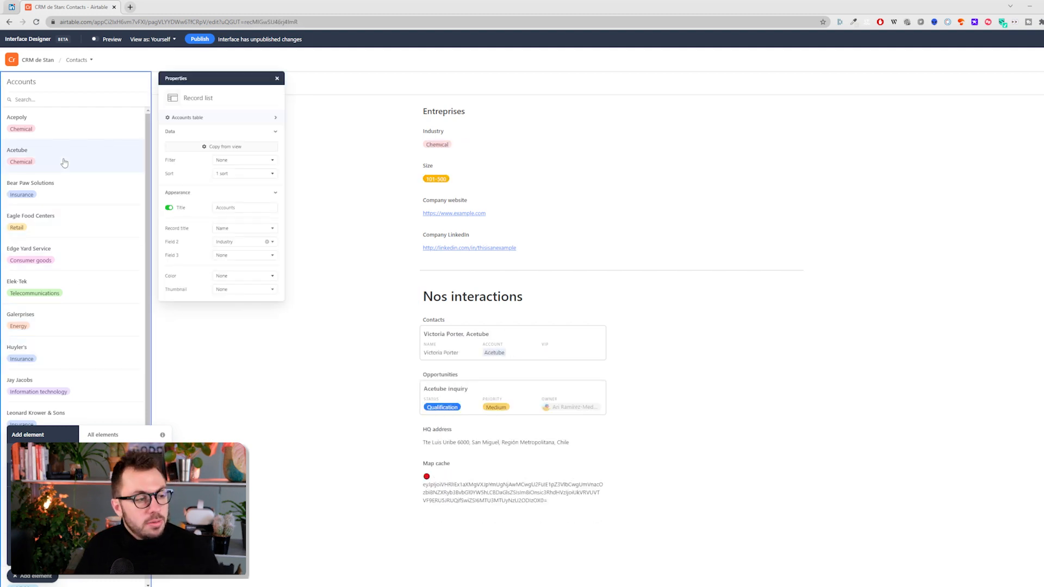
pyautogui.click(368, 343)
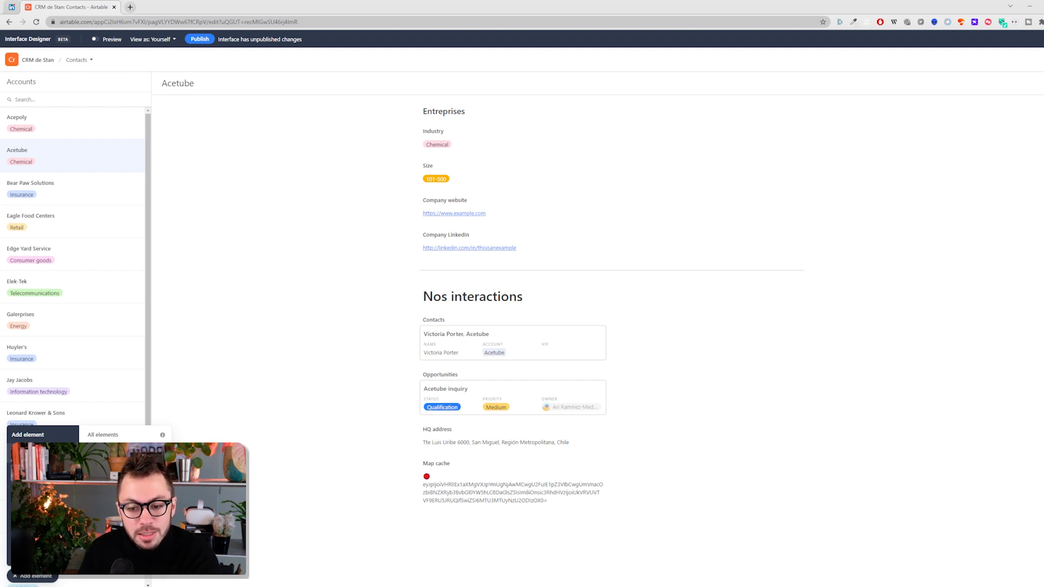
# Step: Try a light green number element counting the linked Contacts beside the "Nos interactions" heading, review its properties, and delete it
pyautogui.moveTo(123, 531); pyautogui.dragTo(742, 266)
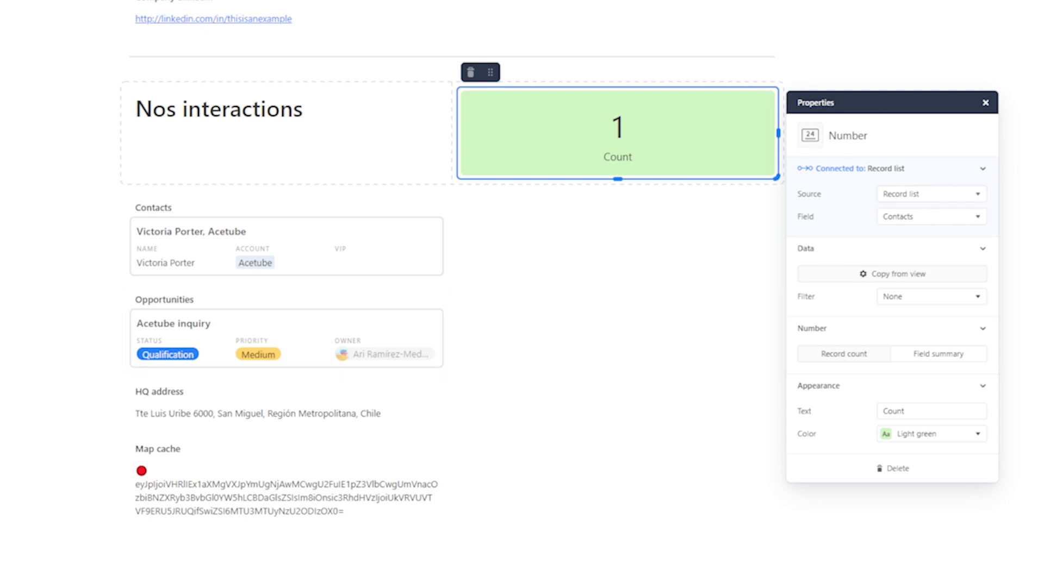
pyautogui.press('Escape')
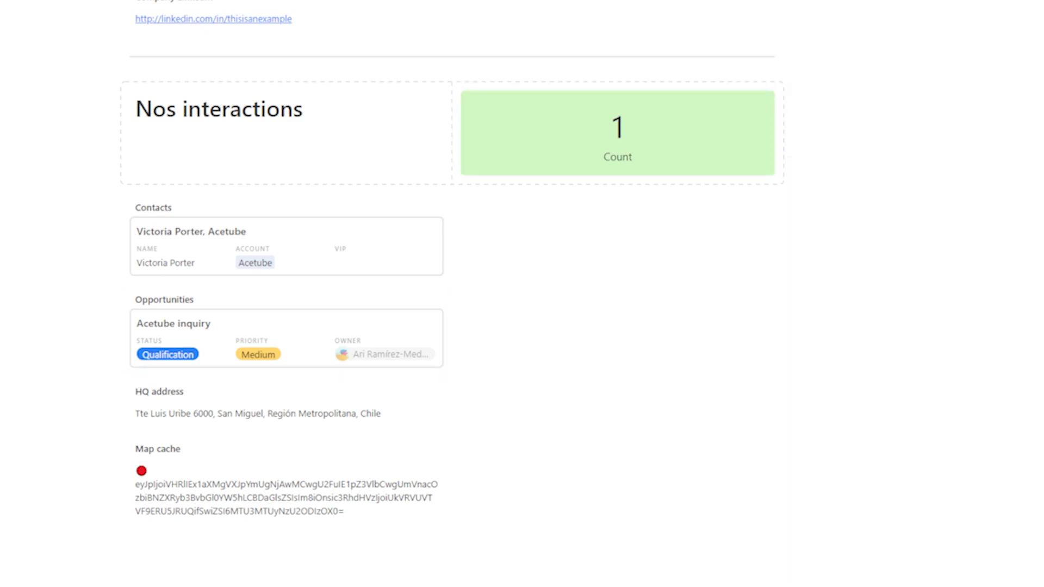
pyautogui.click(720, 112)
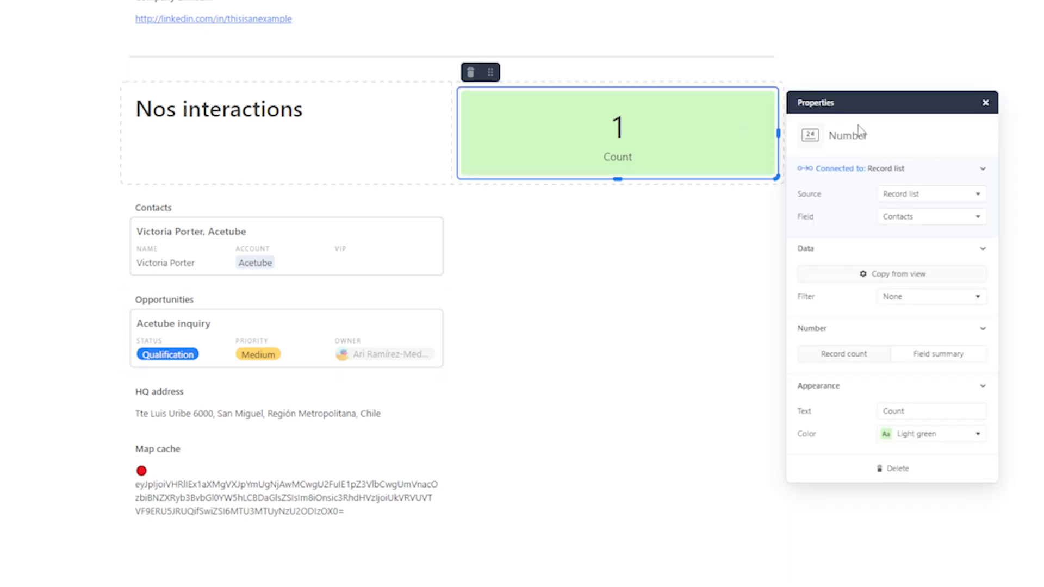
pyautogui.click(897, 223)
pyautogui.click(868, 292)
pyautogui.click(400, 133)
pyautogui.click(517, 121)
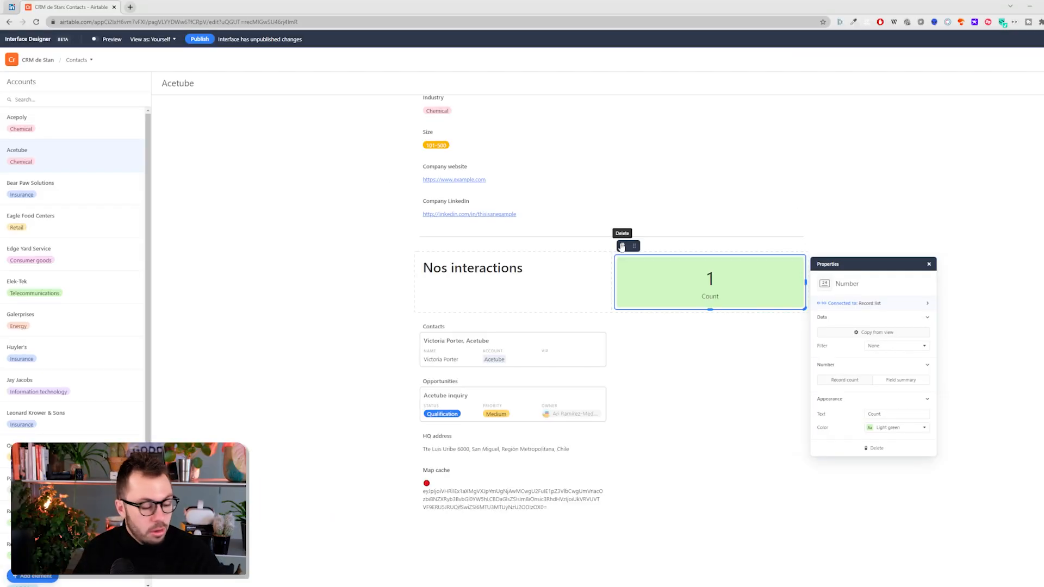
pyautogui.click(623, 246)
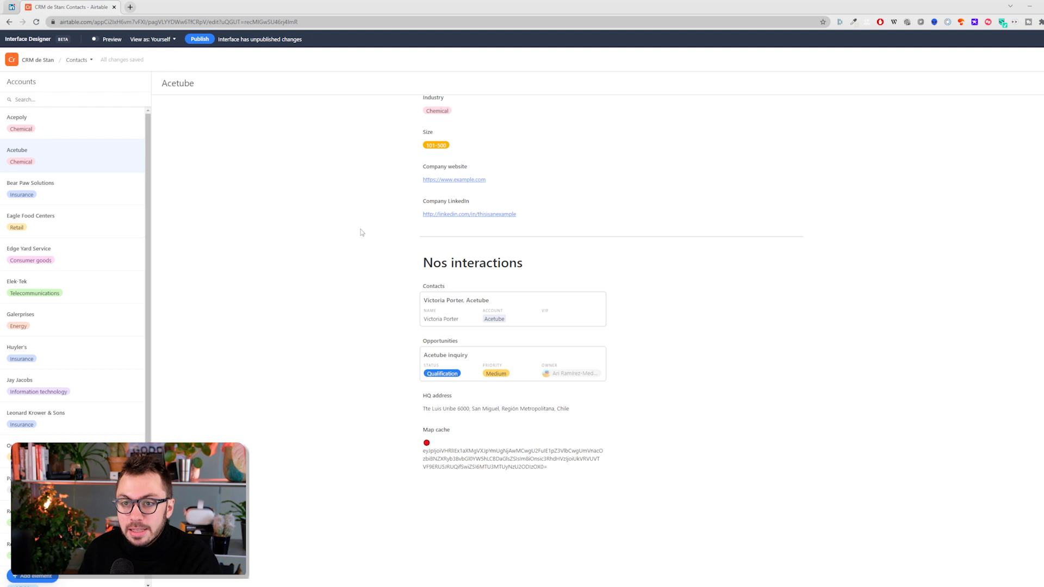
# Step: Publish the Contacts page changes of the CRM de Stan interface and dismiss the sharing dialog
pyautogui.click(200, 39)
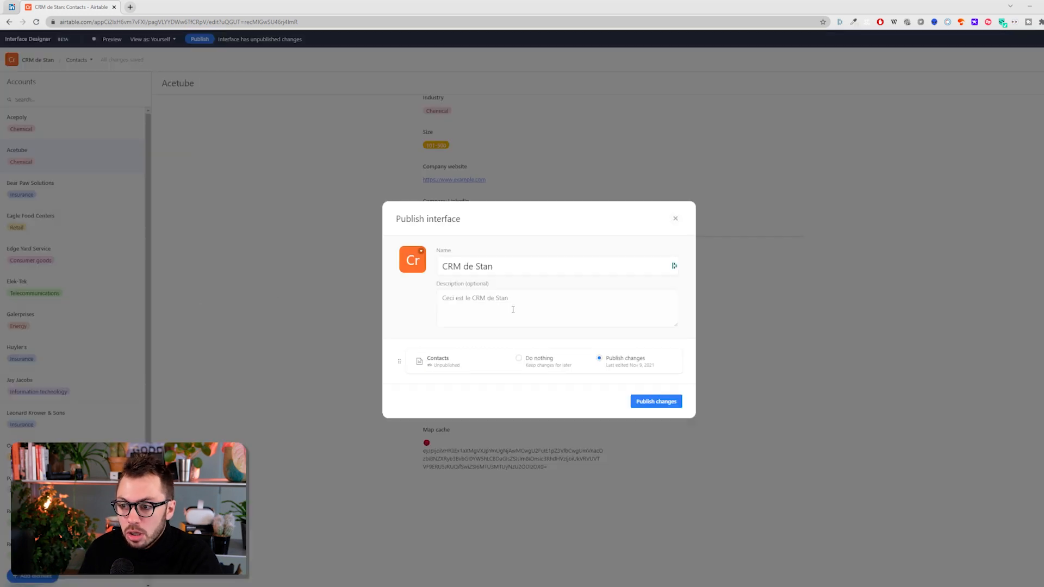
pyautogui.click(653, 401)
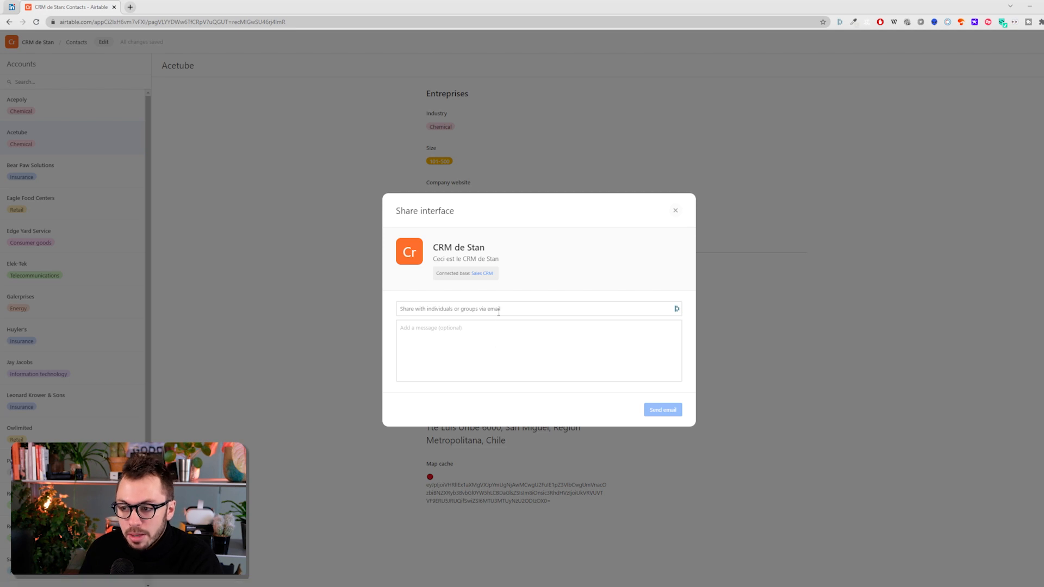
pyautogui.click(676, 213)
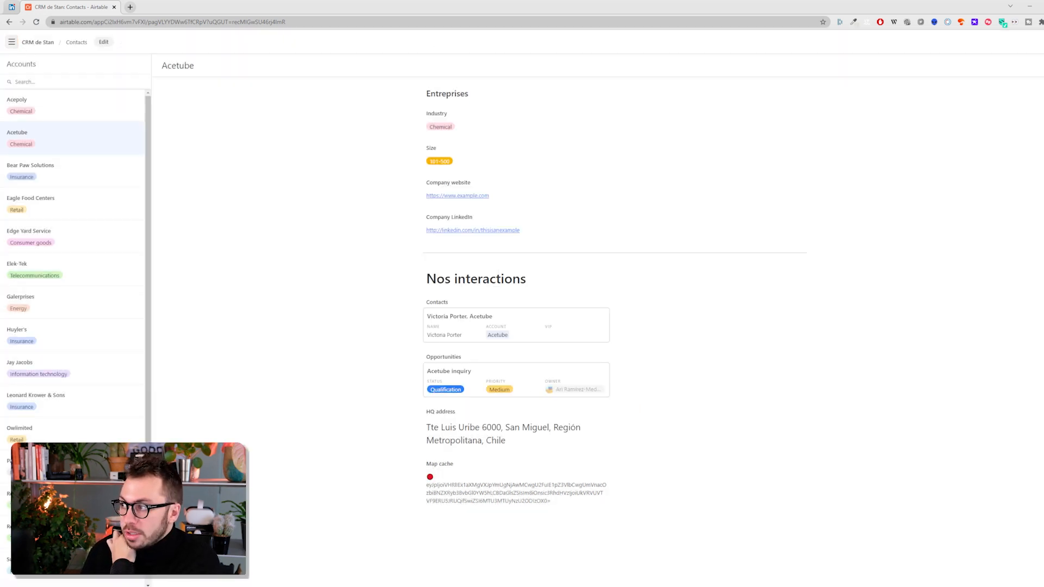
# Step: Open the interface's sharing options, review the e-mail invitation and message fields, and close them without sending
pyautogui.click(1043, 42)
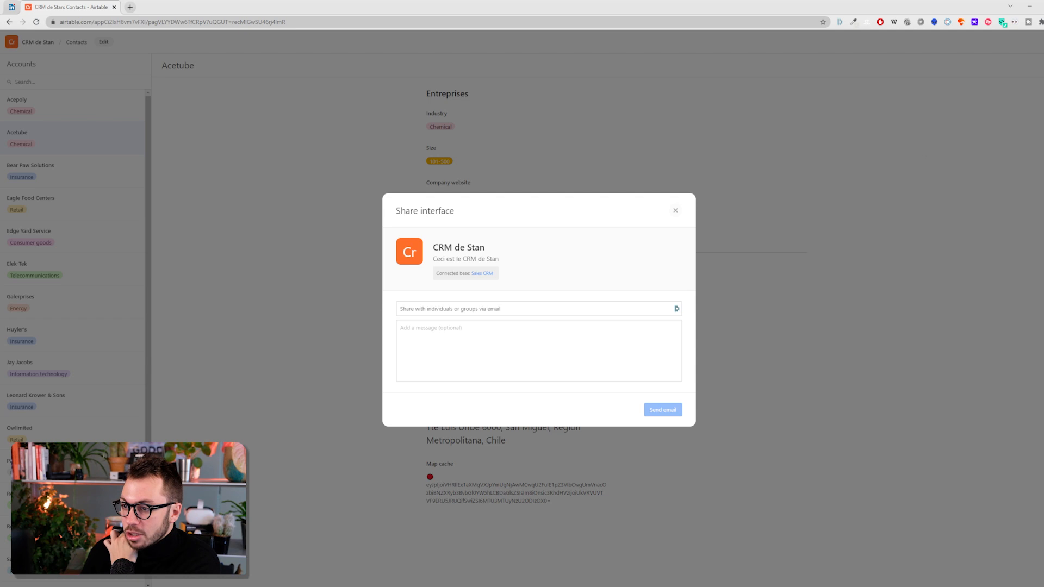
pyautogui.click(620, 312)
pyautogui.click(710, 357)
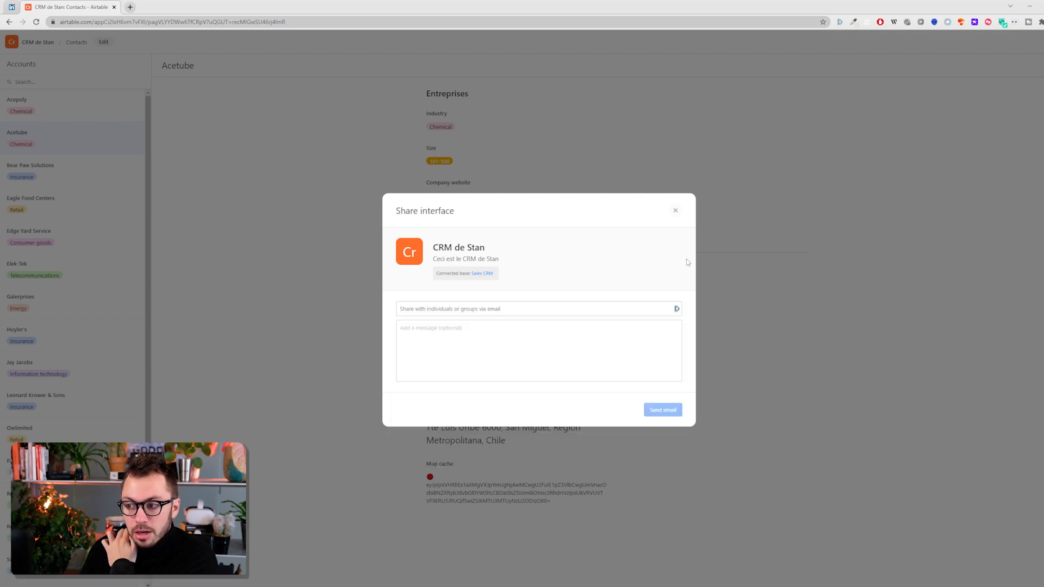
pyautogui.click(675, 211)
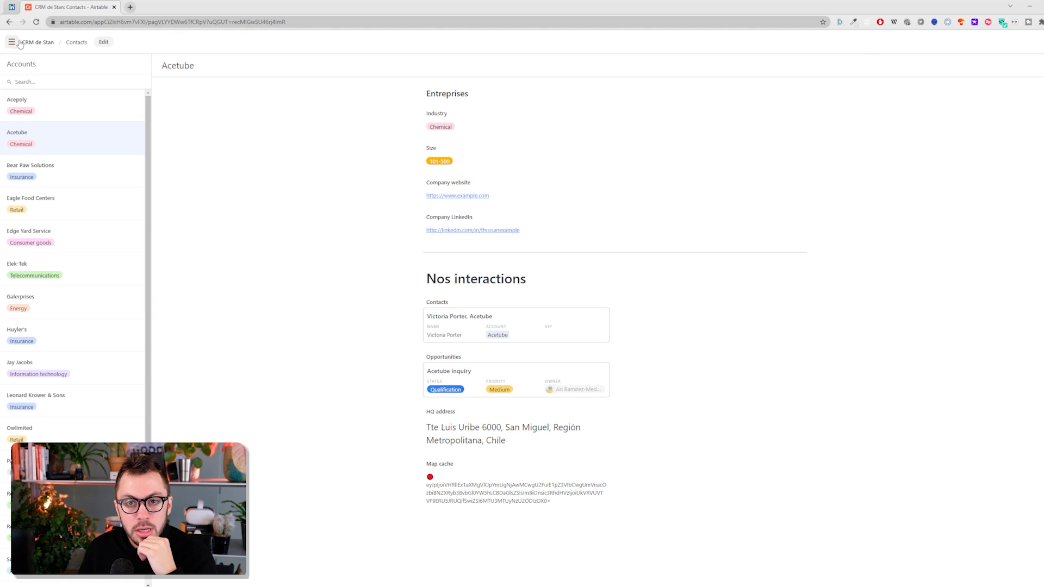
# Step: Return from the published Contacts page to its editing mode
pyautogui.click(103, 42)
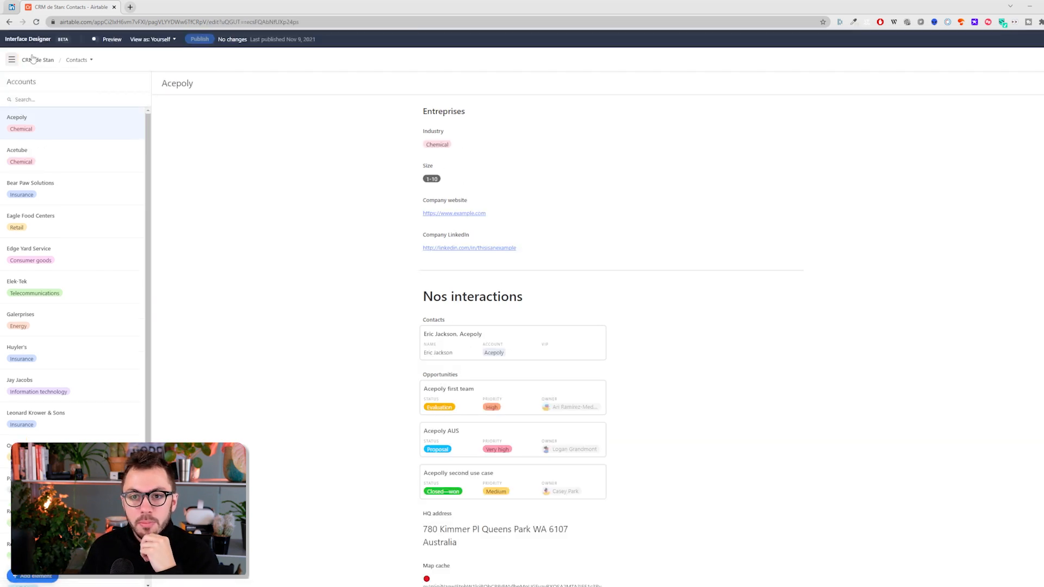
pyautogui.click(9, 22)
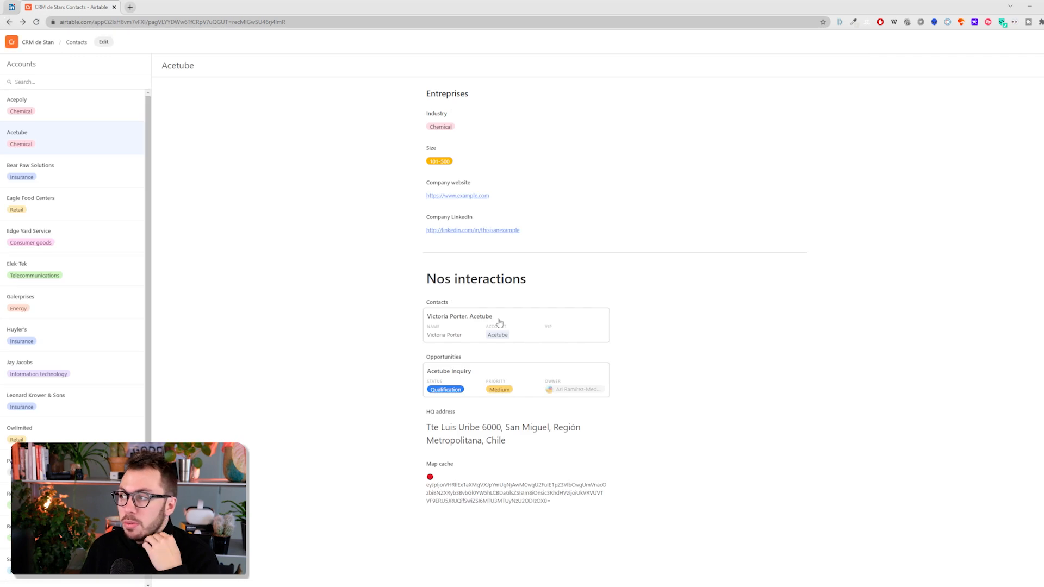
pyautogui.click(104, 43)
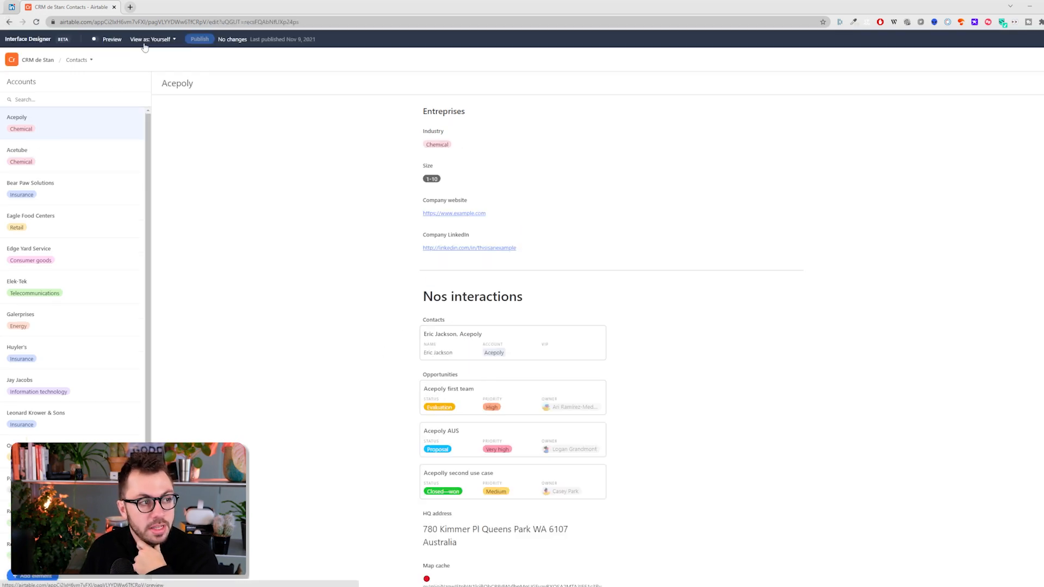
# Step: Preview the Contacts page for Acepoly down to the Map cache field, and return to the editing view
pyautogui.click(95, 40)
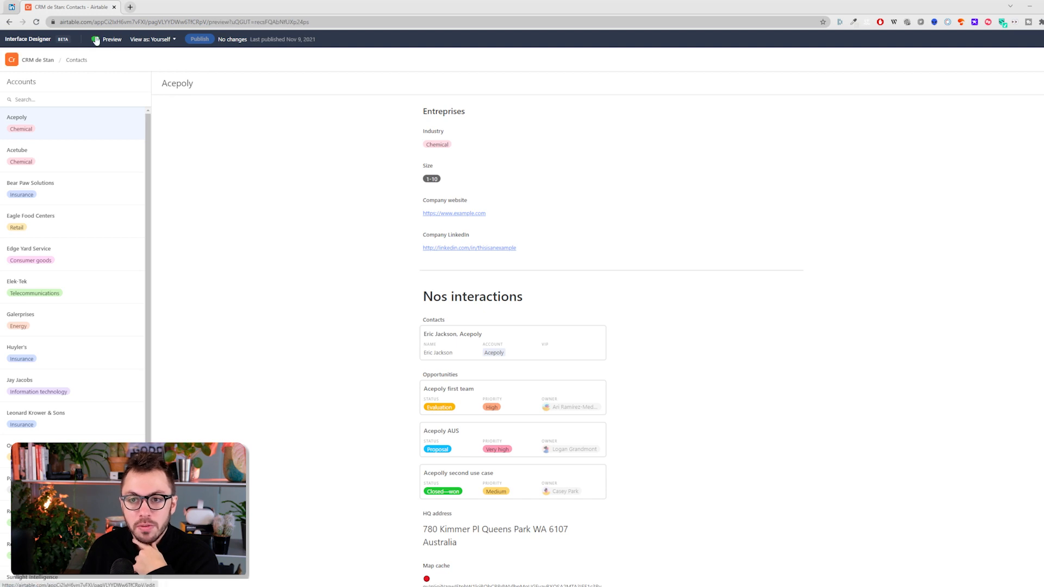
pyautogui.scroll(-3, 273, 203)
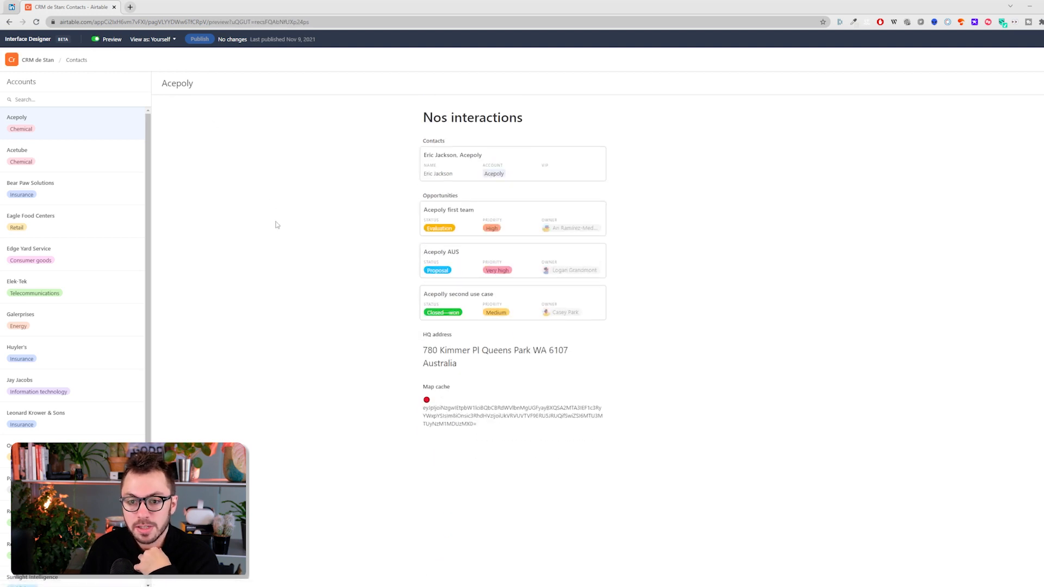
pyautogui.scroll(3, 278, 224)
pyautogui.click(96, 39)
pyautogui.click(55, 139)
pyautogui.scroll(-3, 87, 233)
pyautogui.scroll(3, 90, 235)
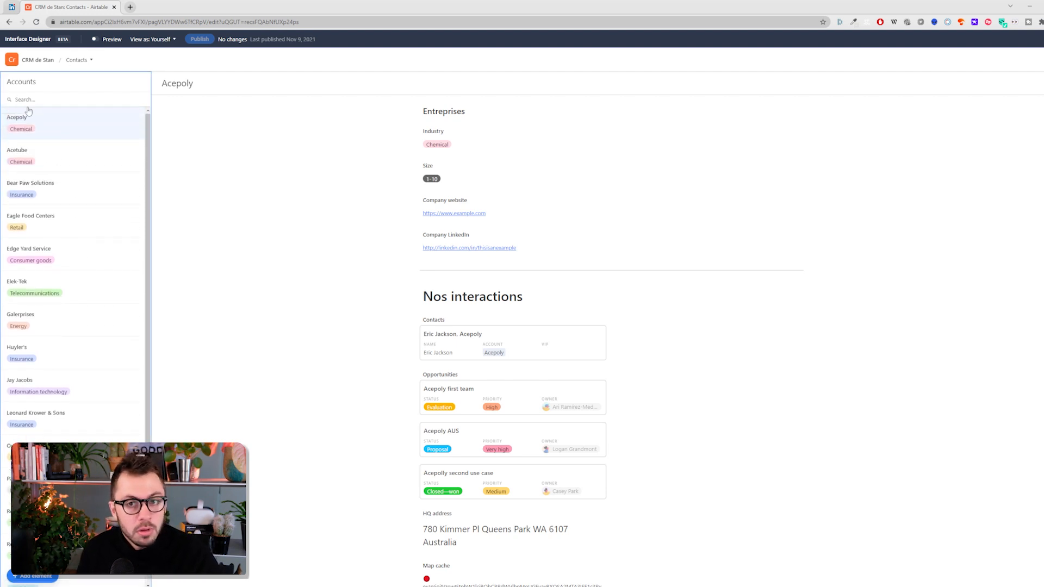
# Step: Create a new interface page with the Dashboard layout connected to the Opportunité table
pyautogui.click(12, 60)
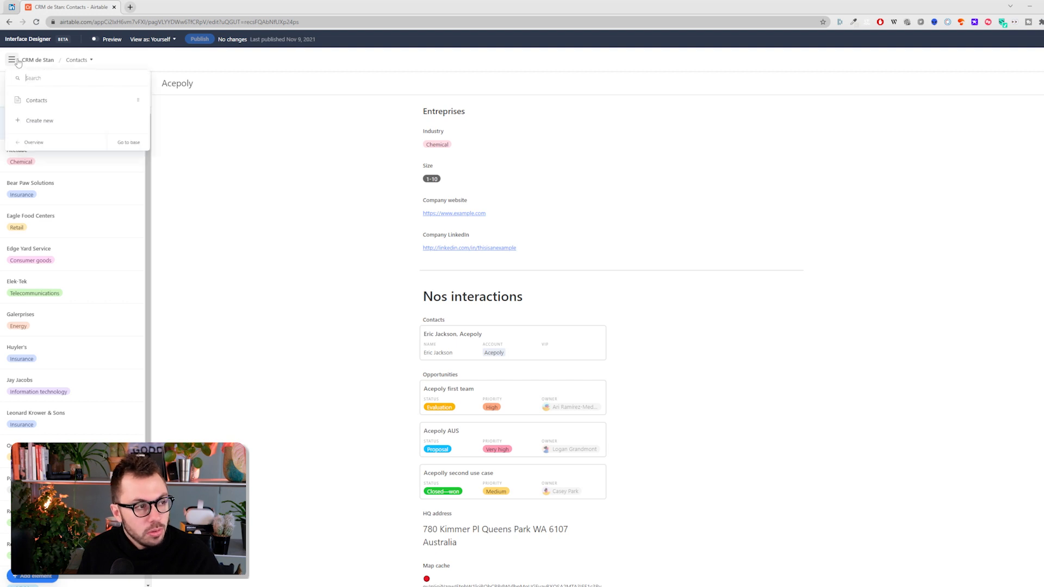
pyautogui.click(46, 122)
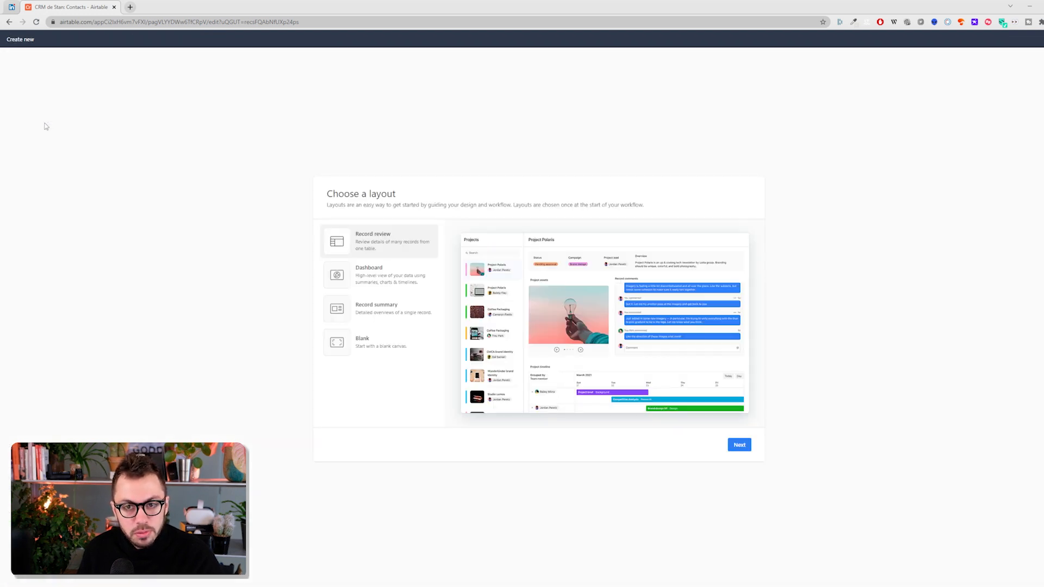
pyautogui.click(397, 273)
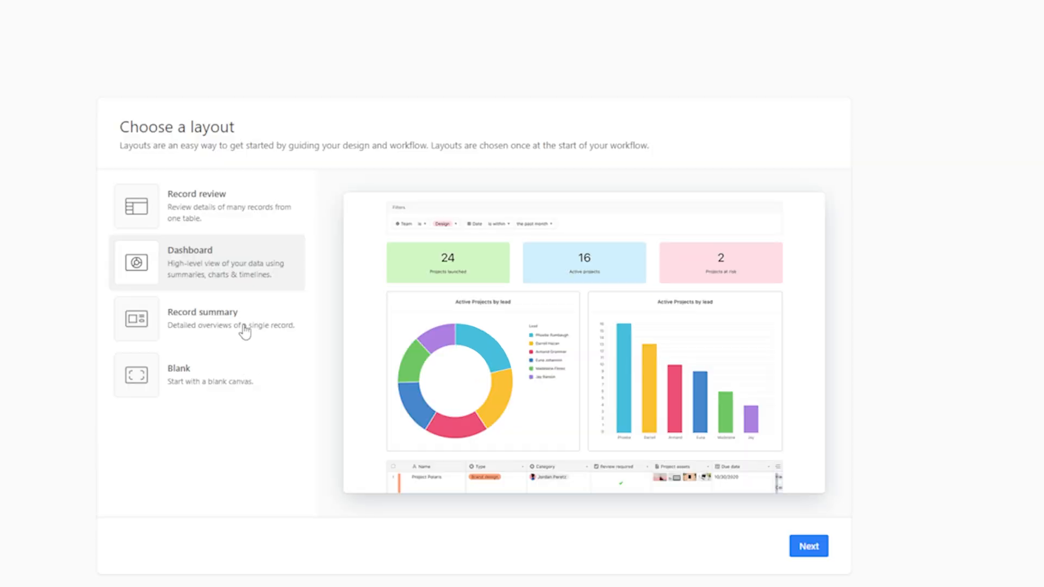
pyautogui.click(819, 554)
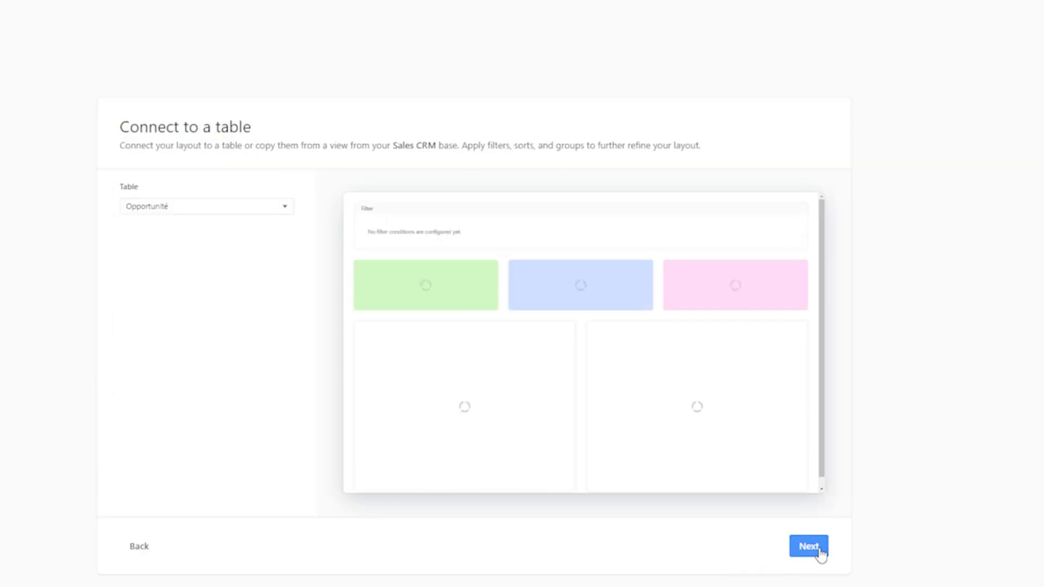
pyautogui.click(186, 218)
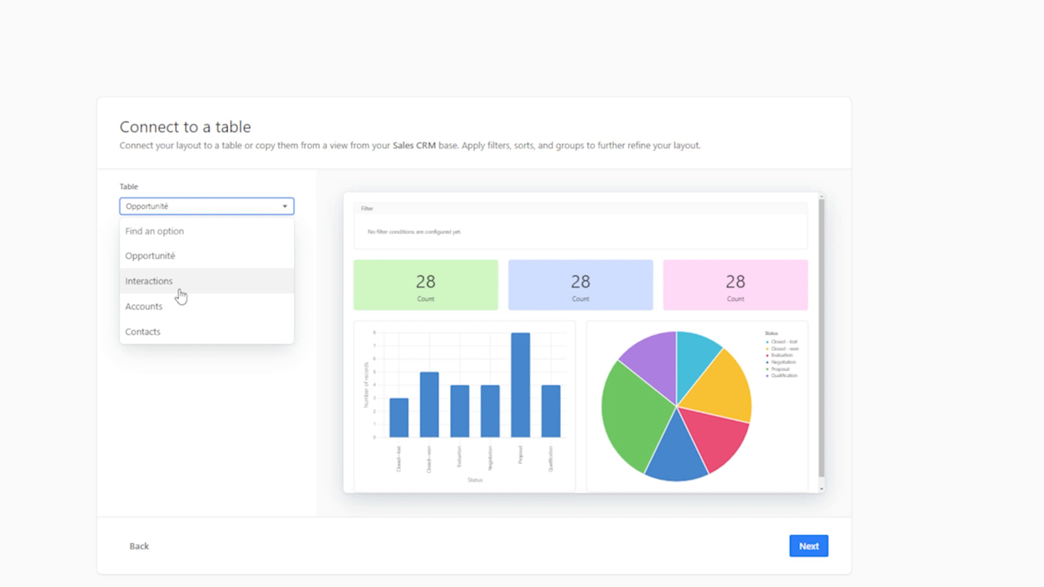
pyautogui.click(192, 255)
pyautogui.click(808, 545)
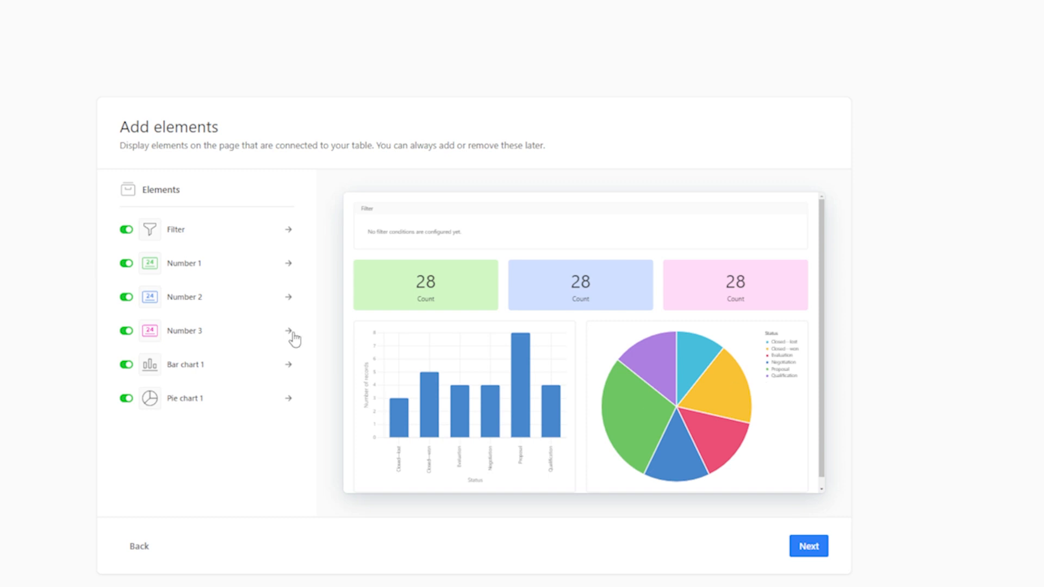
# Step: Keep all the suggested dashboard elements, name the page "Argents", and finish creating it
pyautogui.click(809, 554)
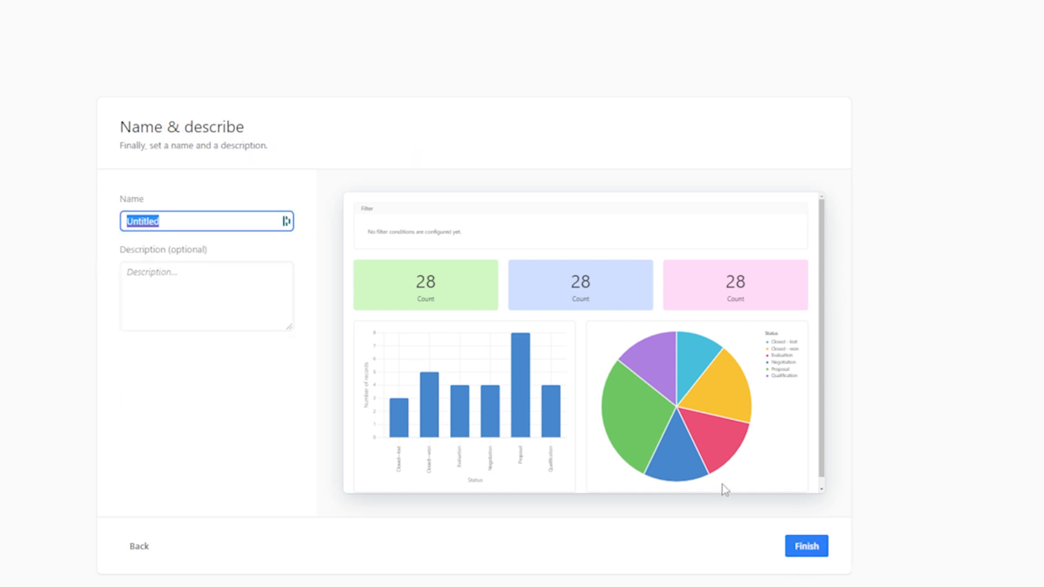
pyautogui.write('Argents')
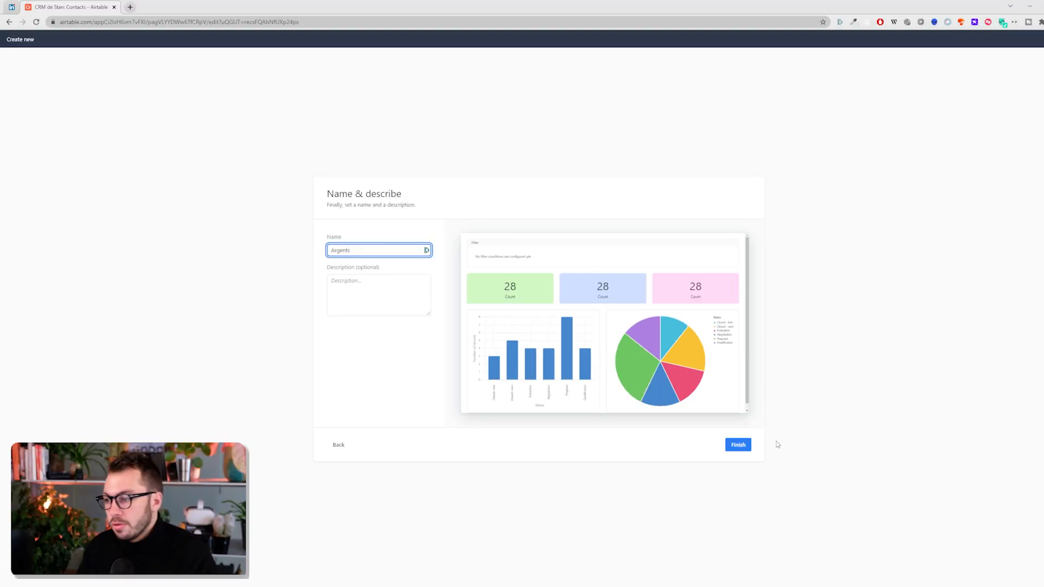
pyautogui.click(749, 449)
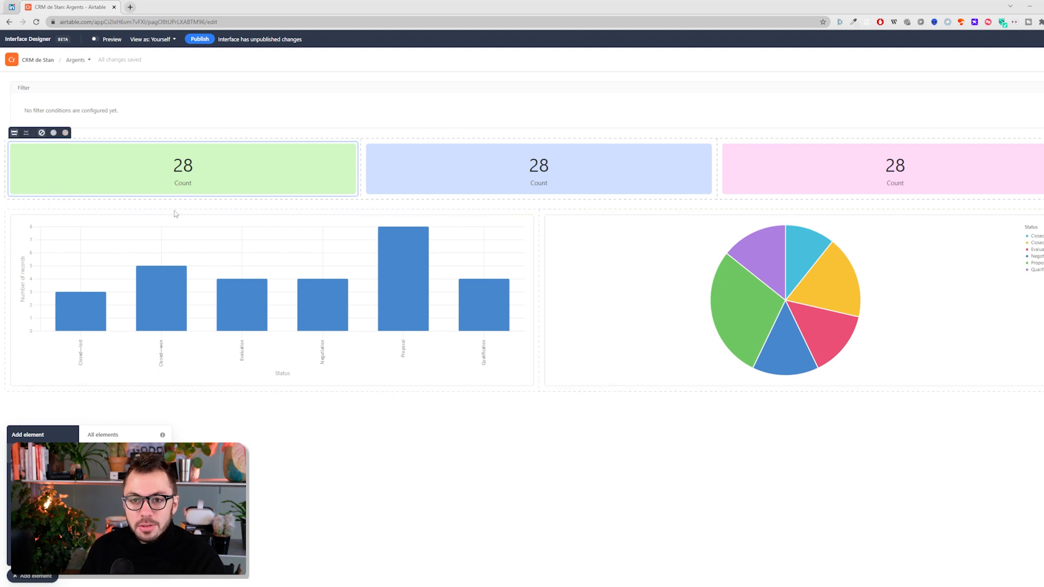
# Step: Close the element list and examine the source, filter, number and appearance settings of the green Count element
pyautogui.click(37, 577)
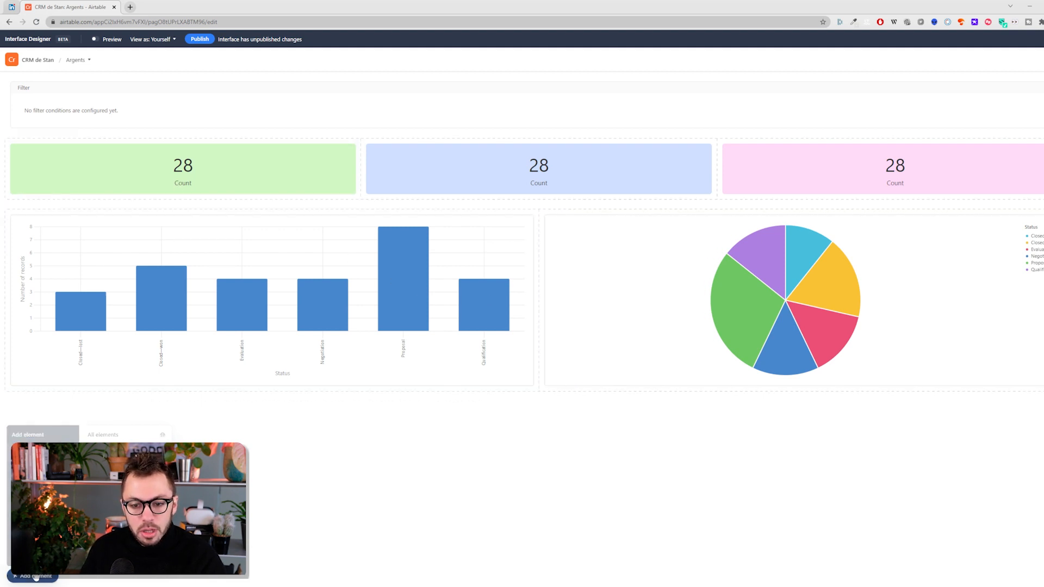
pyautogui.click(248, 180)
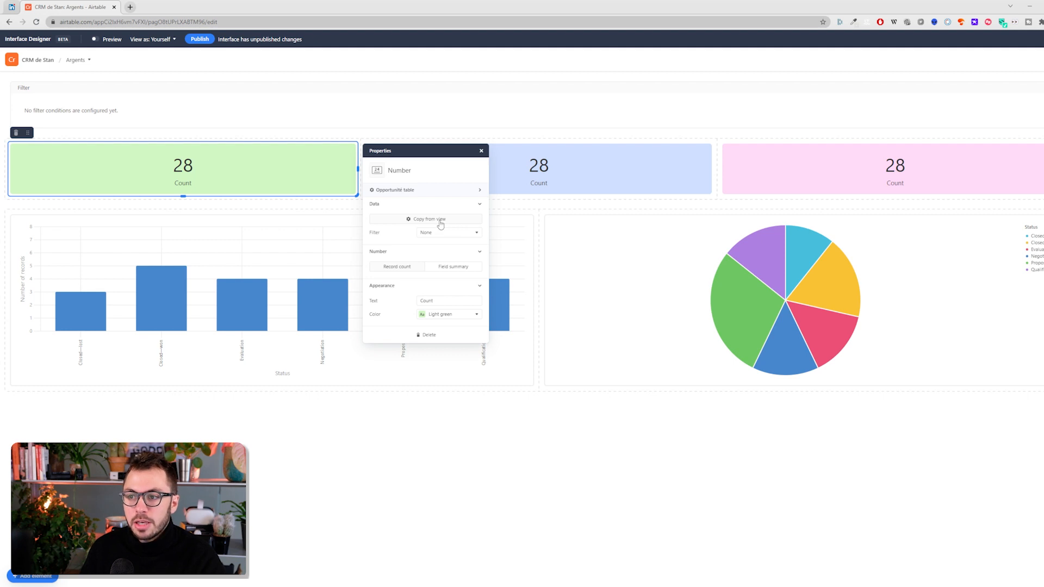
pyautogui.click(439, 191)
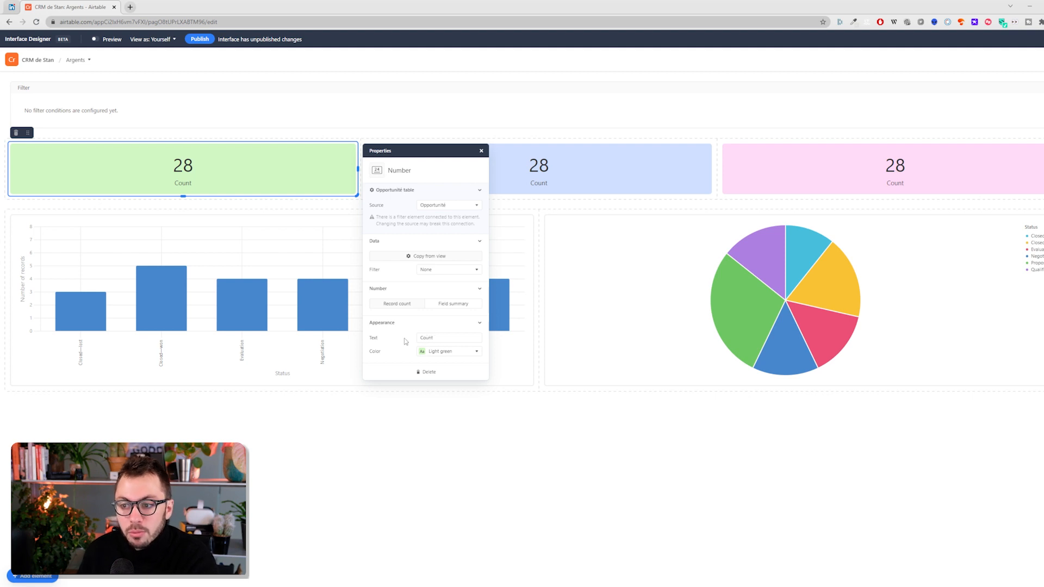
pyautogui.click(301, 132)
pyautogui.click(234, 172)
pyautogui.click(477, 299)
# Step: Make the blue number element a field summary showing the Average of the Estimated value field
pyautogui.click(520, 170)
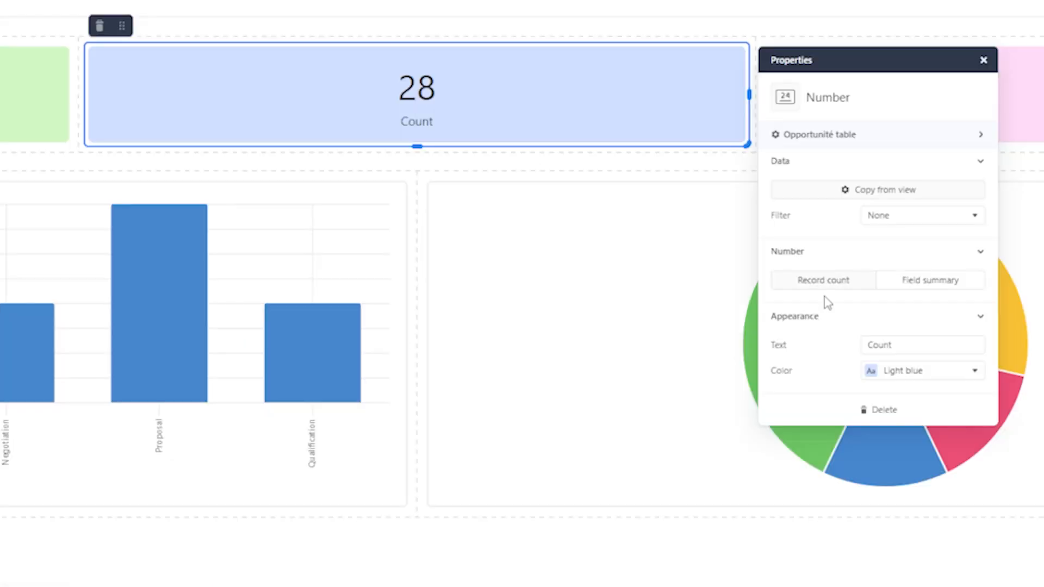
pyautogui.click(919, 286)
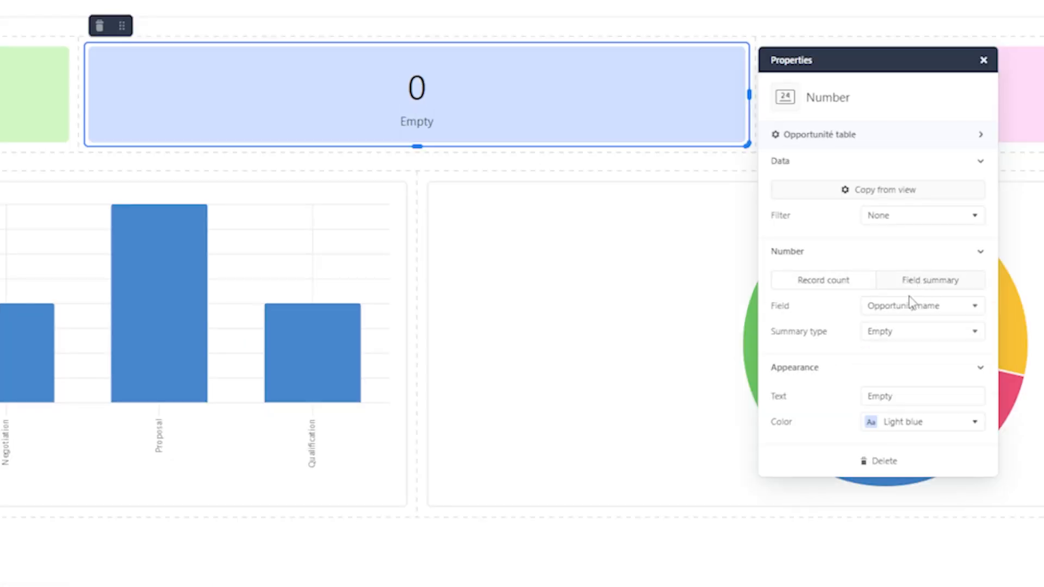
pyautogui.click(905, 308)
pyautogui.click(889, 309)
pyautogui.click(832, 283)
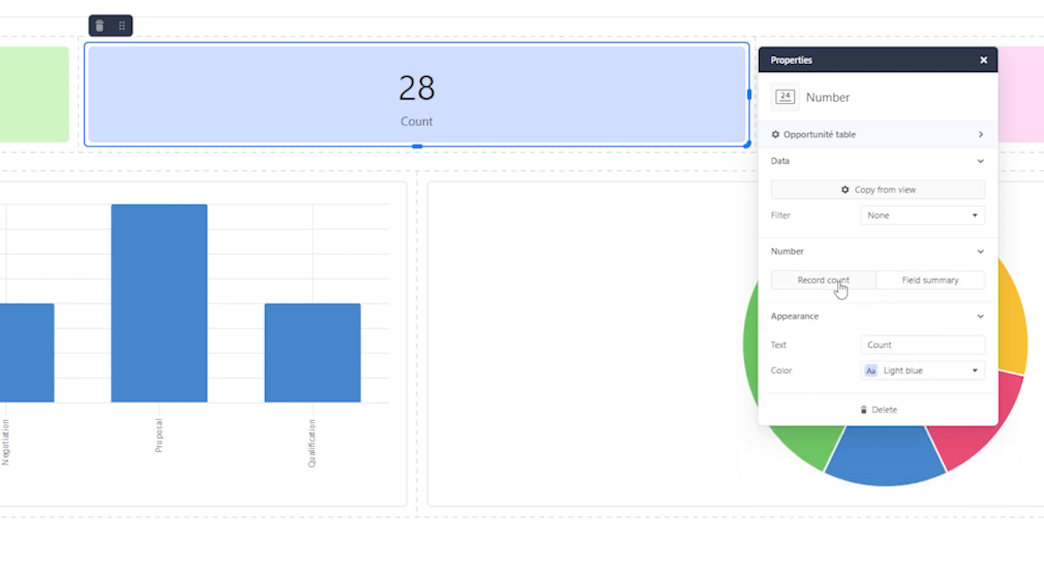
pyautogui.click(897, 287)
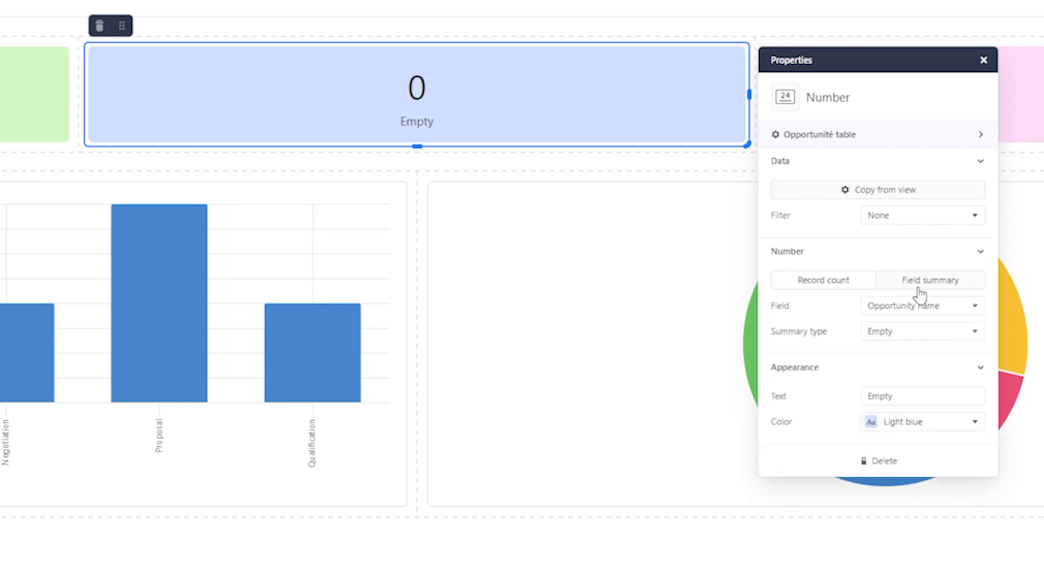
pyautogui.click(923, 308)
pyautogui.scroll(-3, 899, 361)
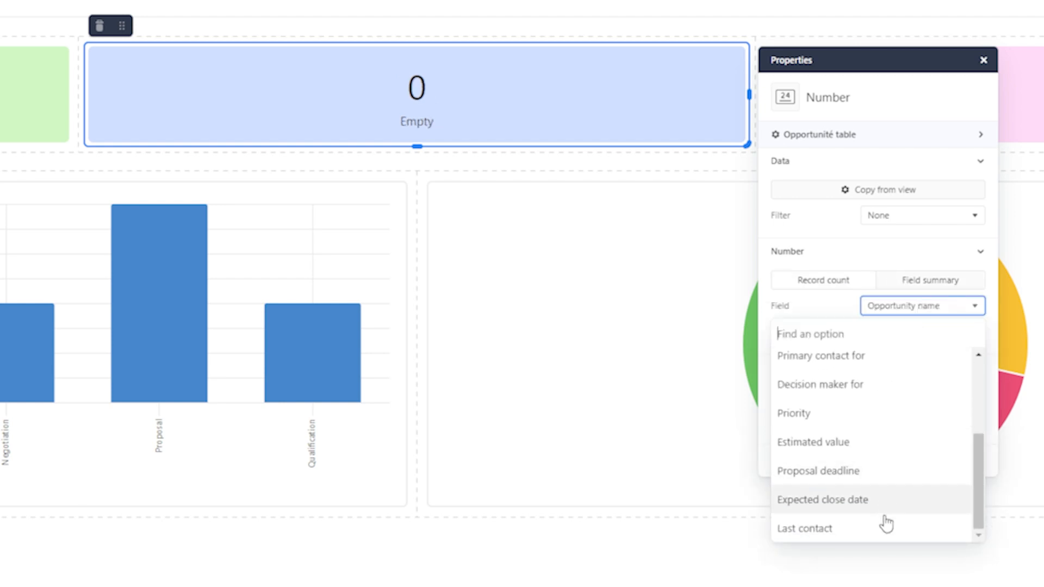
pyautogui.click(893, 445)
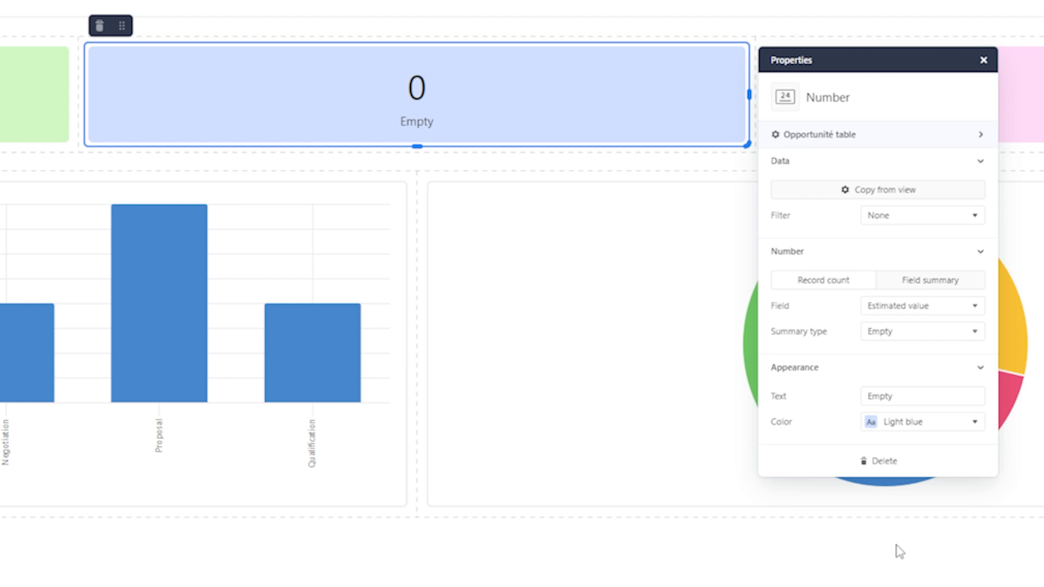
pyautogui.click(942, 336)
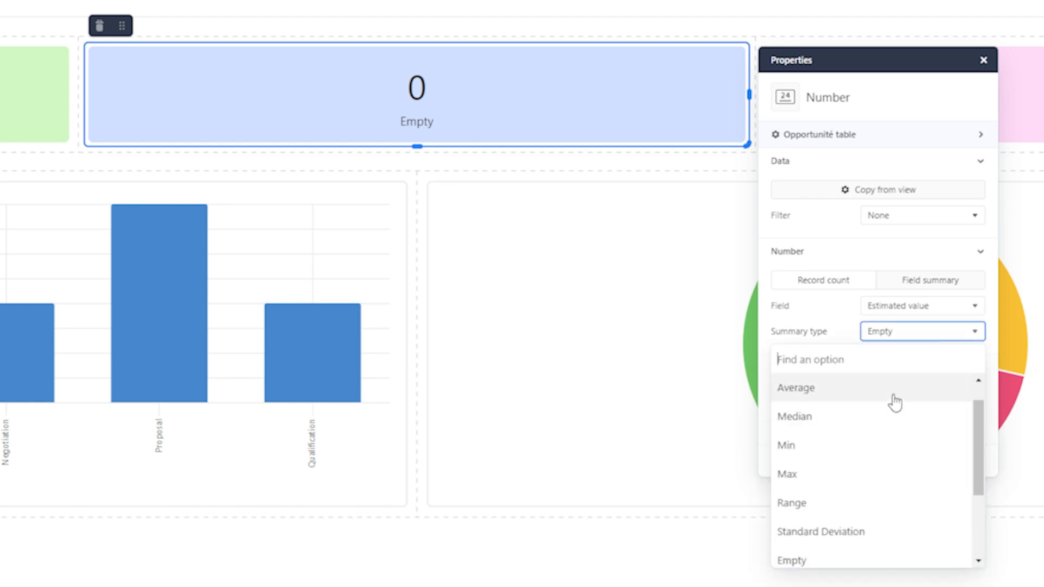
pyautogui.click(894, 388)
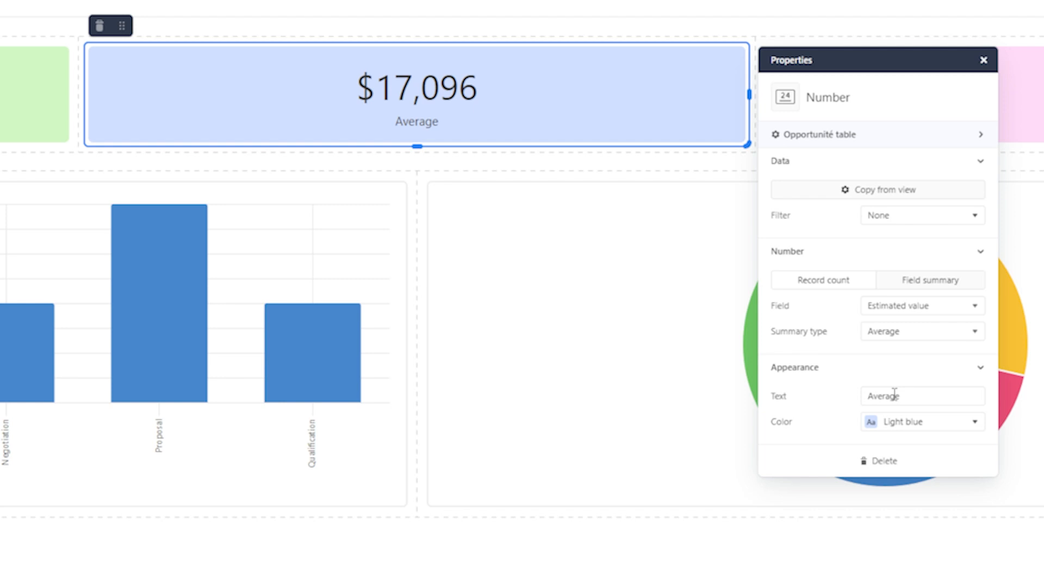
# Step: Try the Median summary type on the blue number element and return it to Average
pyautogui.click(878, 338)
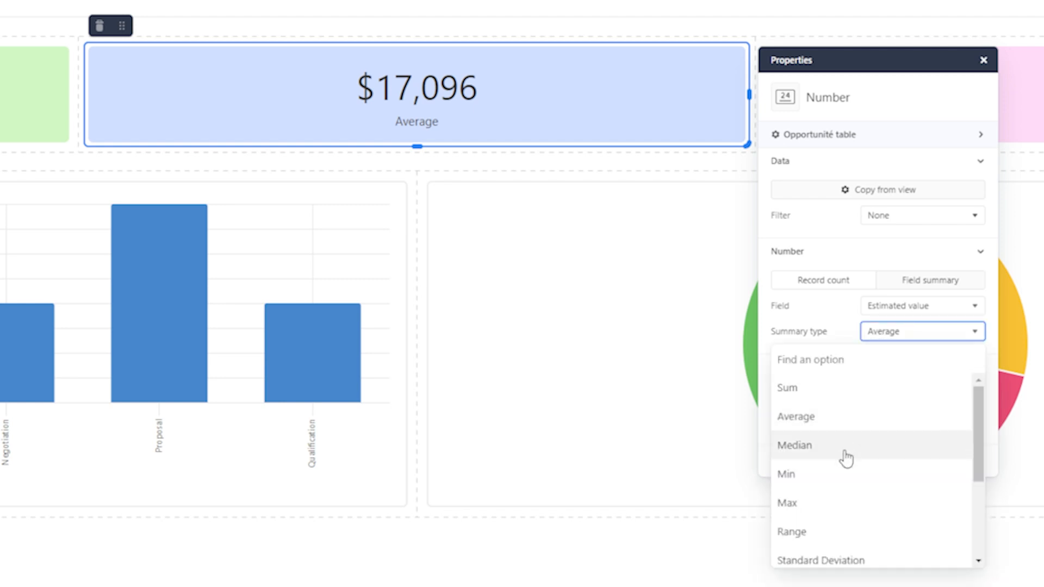
pyautogui.scroll(-5, 819, 525)
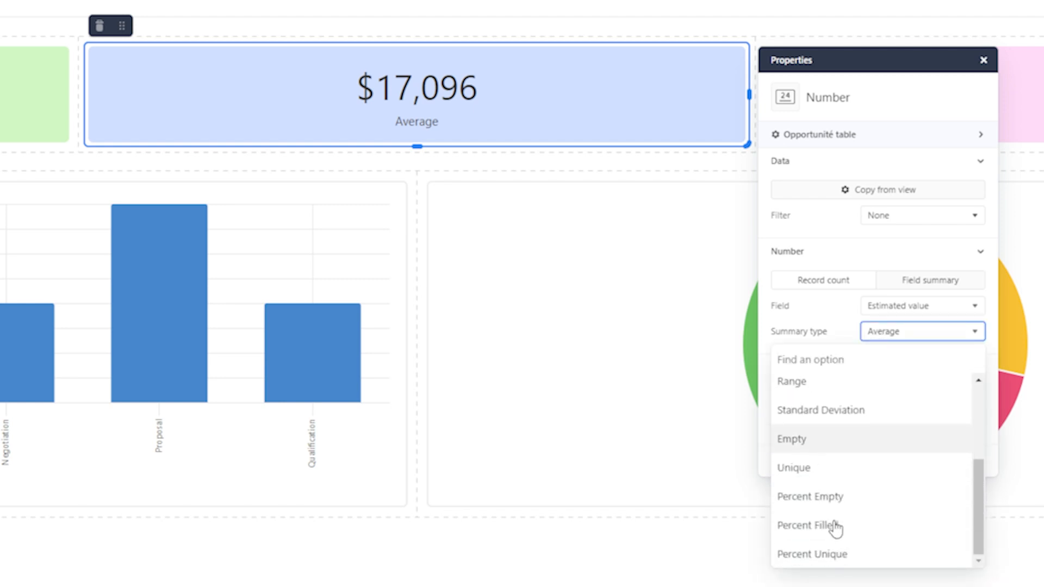
pyautogui.scroll(5, 838, 506)
pyautogui.click(876, 448)
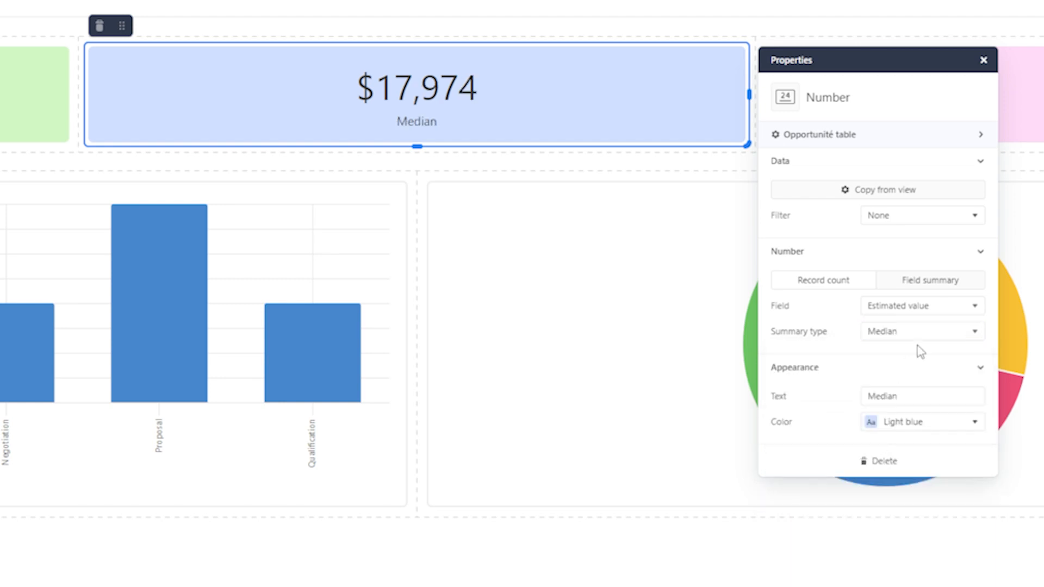
pyautogui.click(932, 342)
pyautogui.click(920, 337)
pyautogui.click(900, 336)
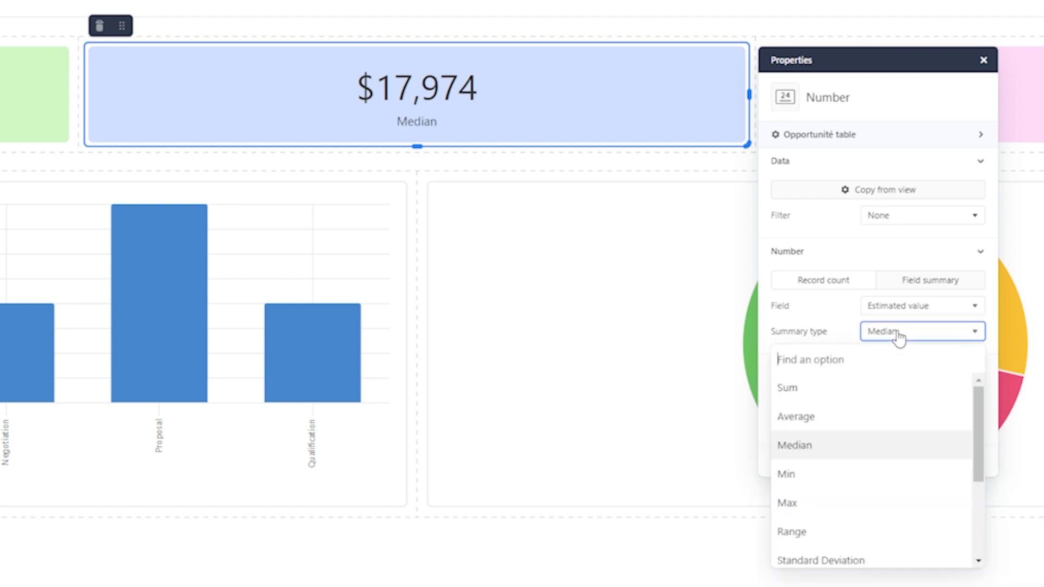
pyautogui.click(848, 415)
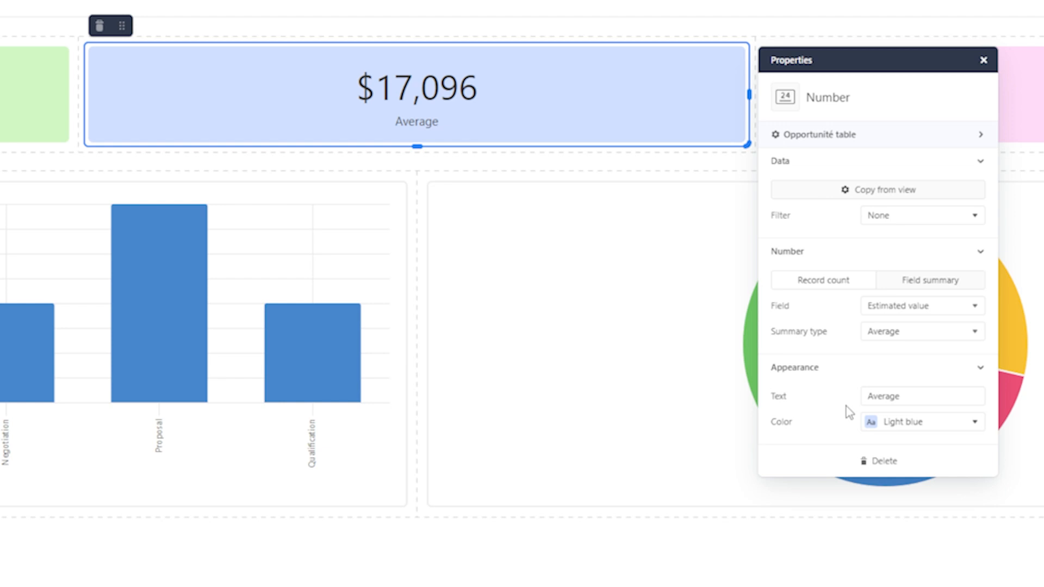
# Step: Try the Interactions field in the blue number element and check its summary types, leaving Empty selected
pyautogui.click(937, 306)
pyautogui.scroll(-3, 870, 449)
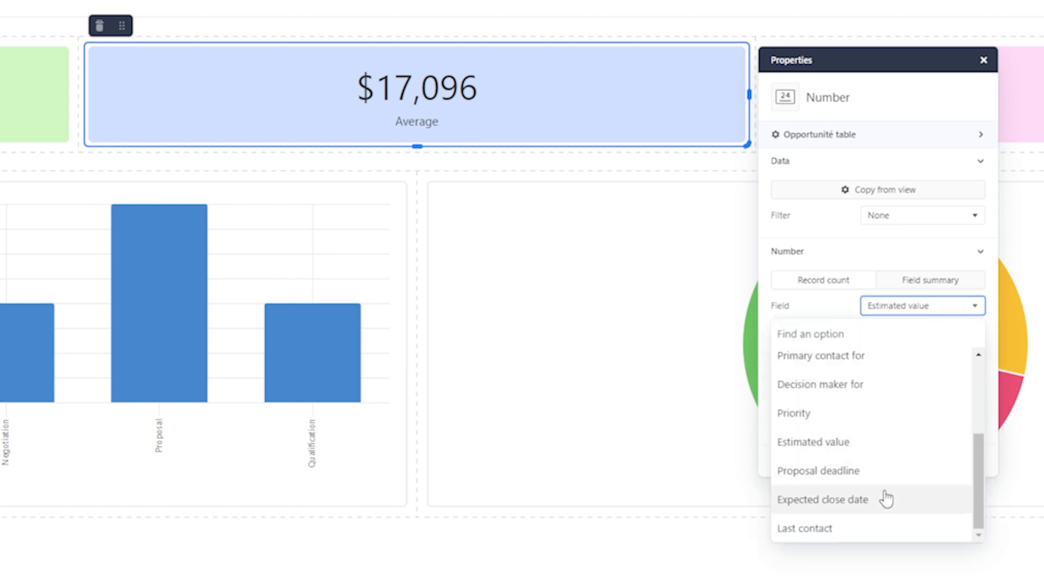
pyautogui.scroll(3, 887, 517)
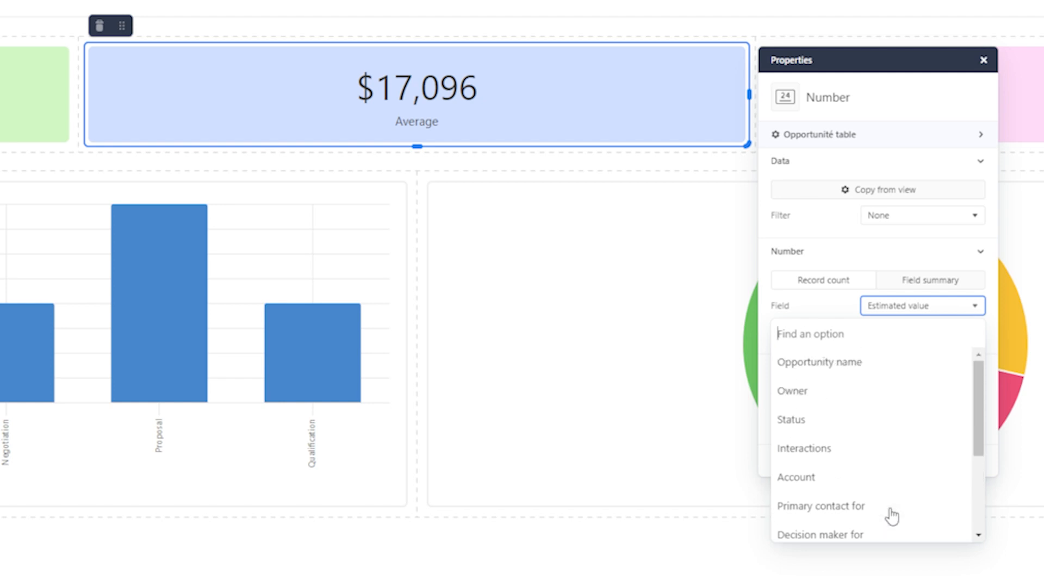
pyautogui.click(881, 449)
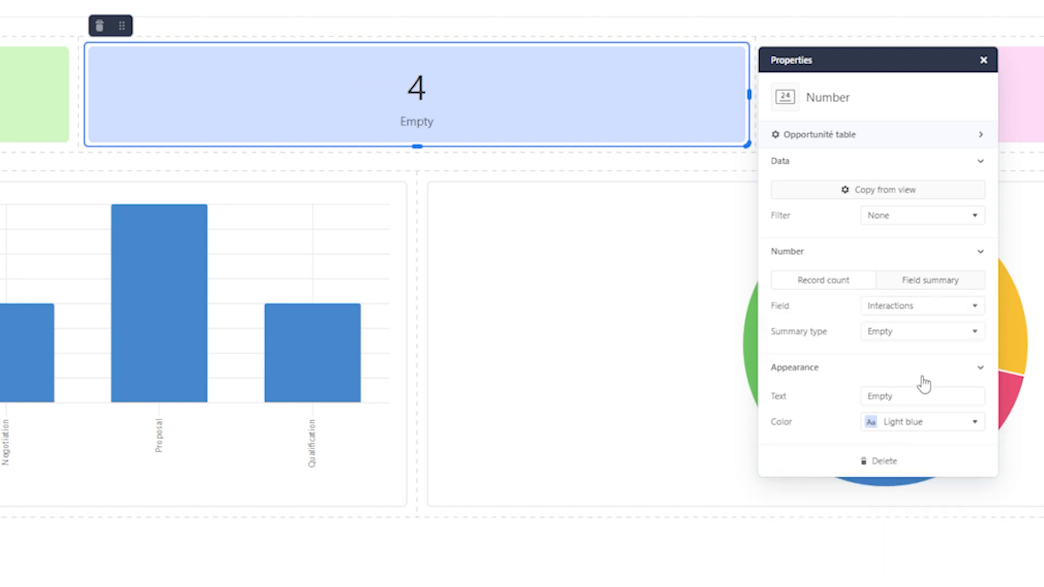
pyautogui.click(926, 340)
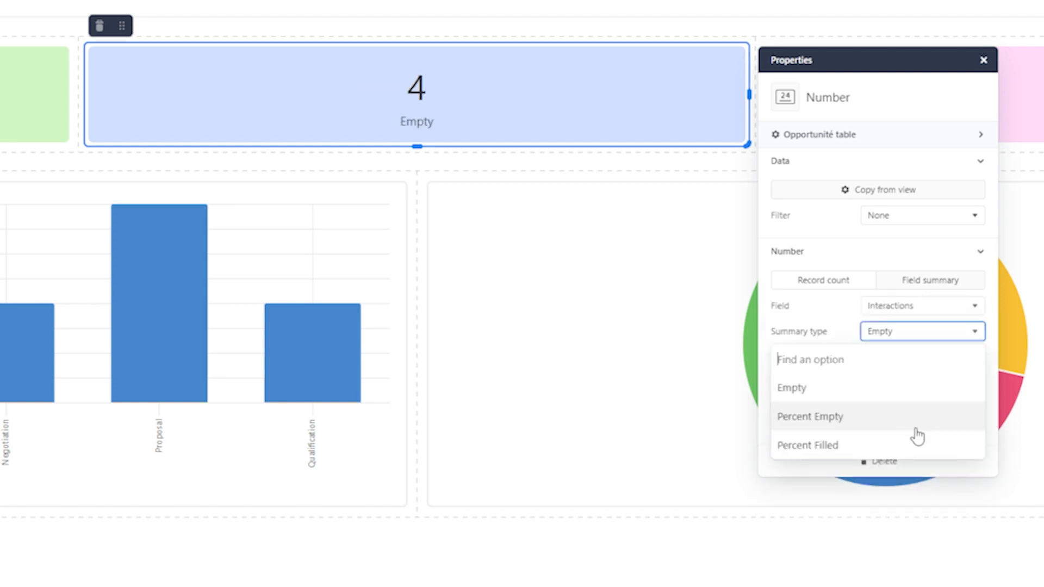
pyautogui.click(915, 428)
pyautogui.click(931, 334)
pyautogui.click(897, 399)
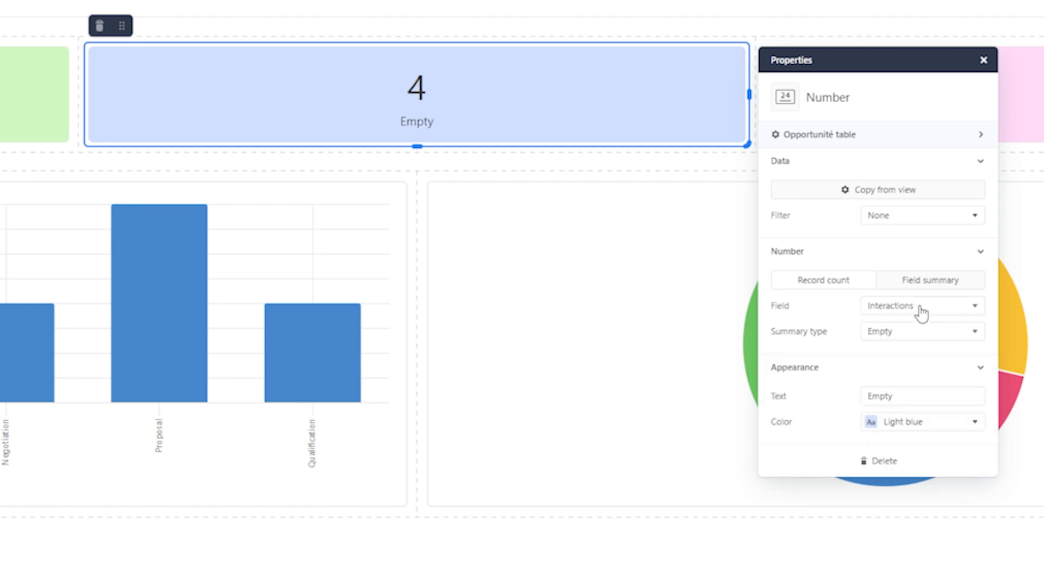
# Step: Set the blue number element's field back to Estimated value with the Average summary type
pyautogui.click(921, 310)
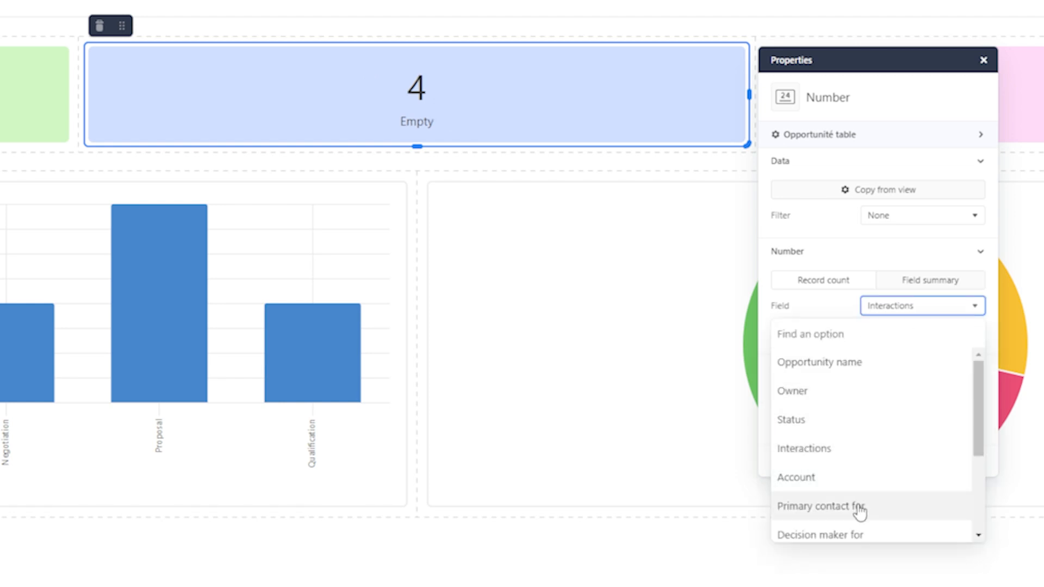
pyautogui.scroll(-1, 882, 405)
pyautogui.scroll(-3, 882, 405)
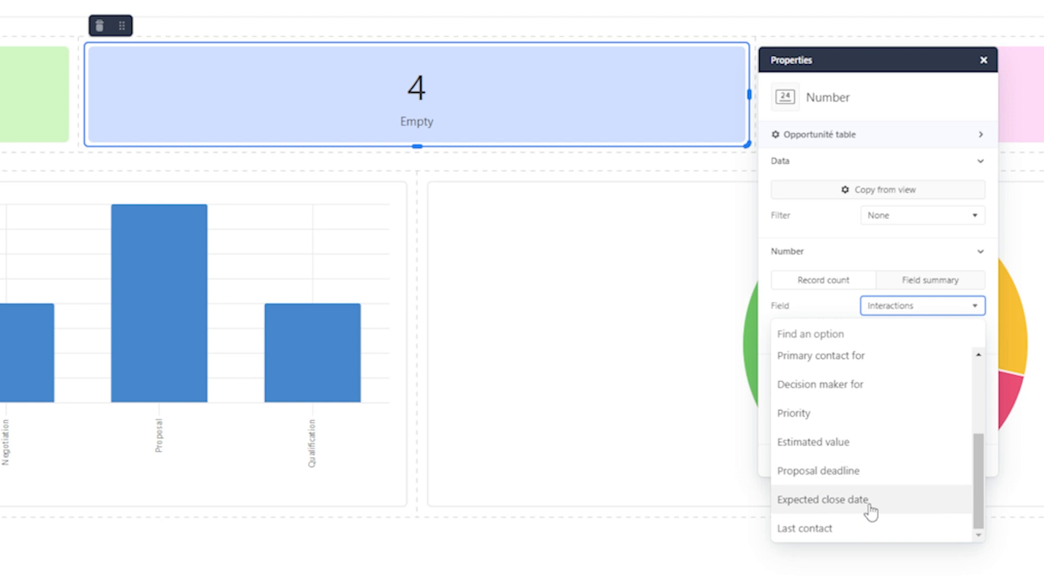
pyautogui.click(888, 452)
pyautogui.click(916, 333)
pyautogui.click(870, 387)
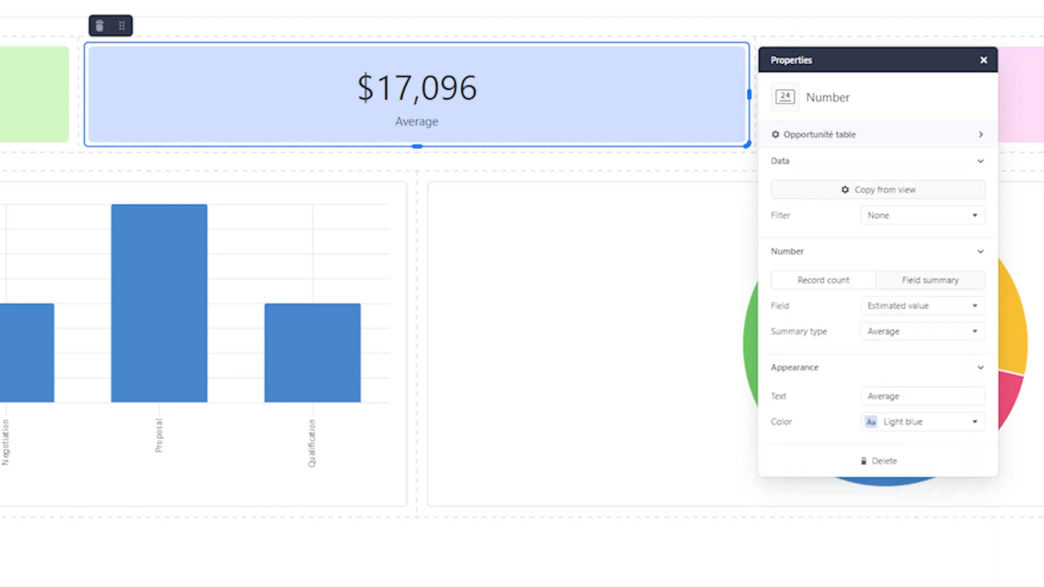
pyautogui.click(769, 473)
# Step: Try the Scatter chart type on the pie chart element and switch it back to Pie chart
pyautogui.click(862, 298)
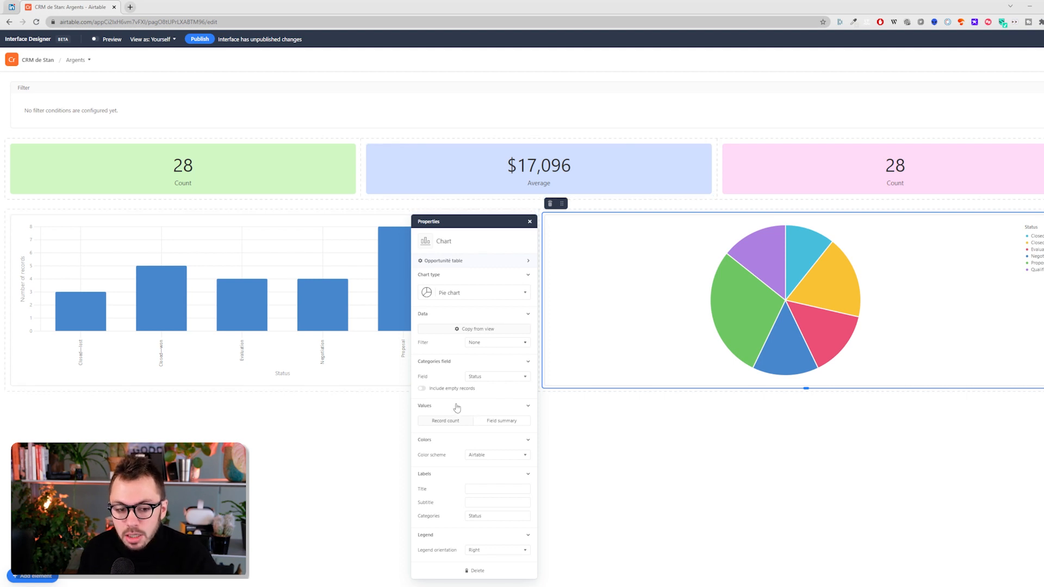
pyautogui.click(463, 297)
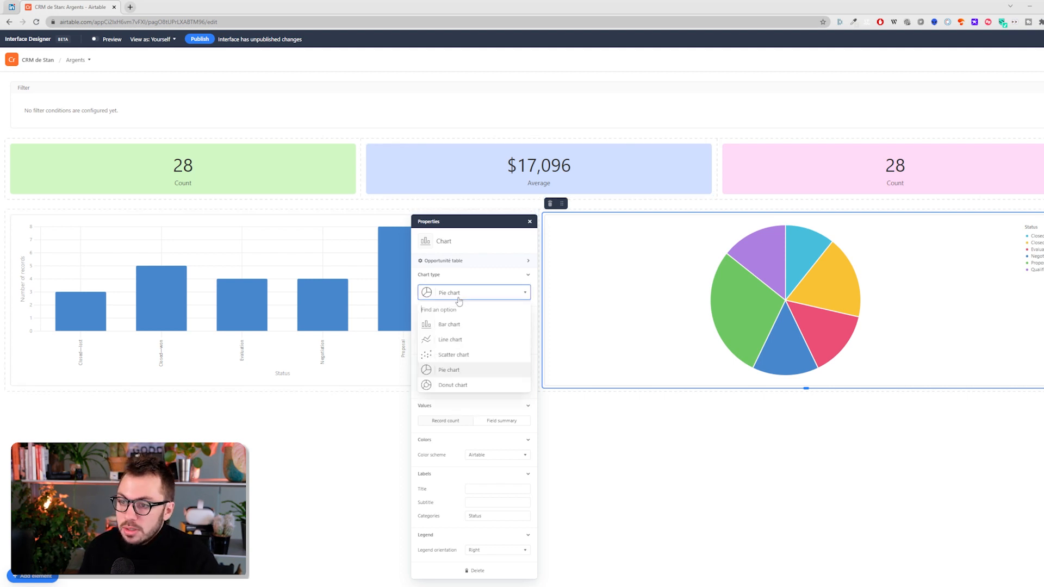
pyautogui.click(457, 356)
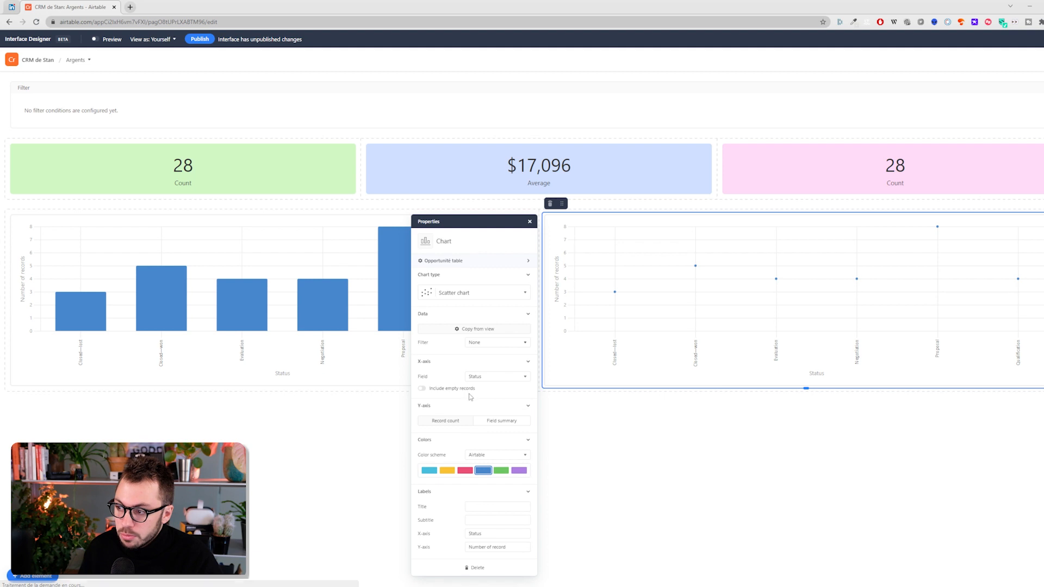
pyautogui.click(478, 298)
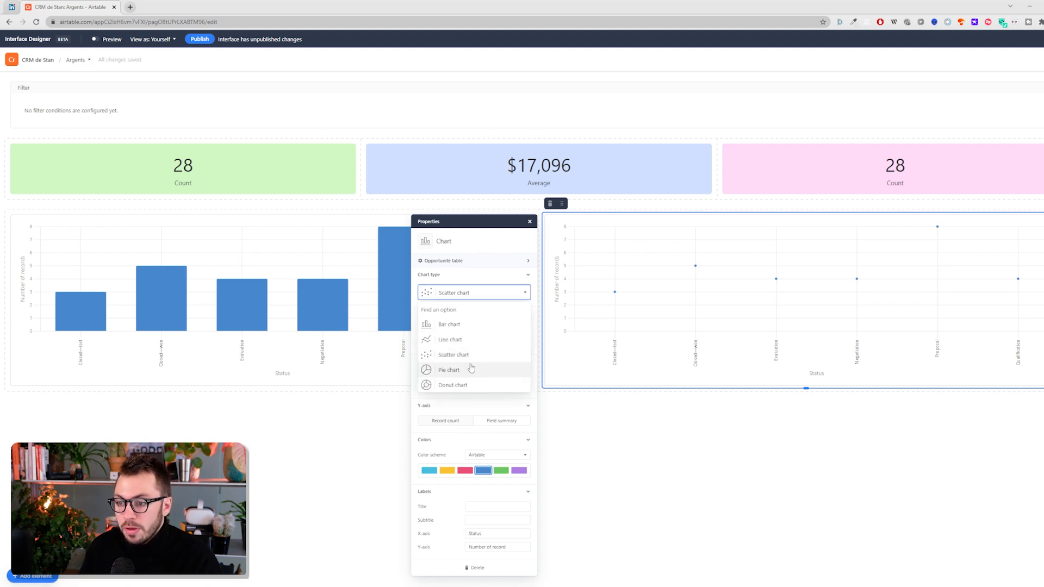
pyautogui.click(471, 368)
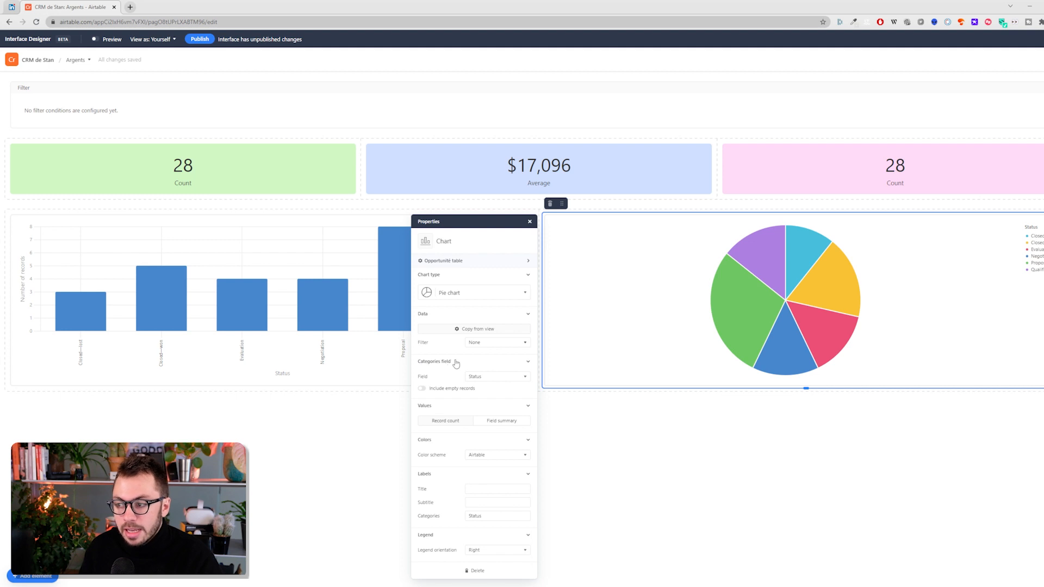
# Step: Try Interactions as the pie chart's categories field, and set it back to Status using the colors from the base
pyautogui.click(493, 378)
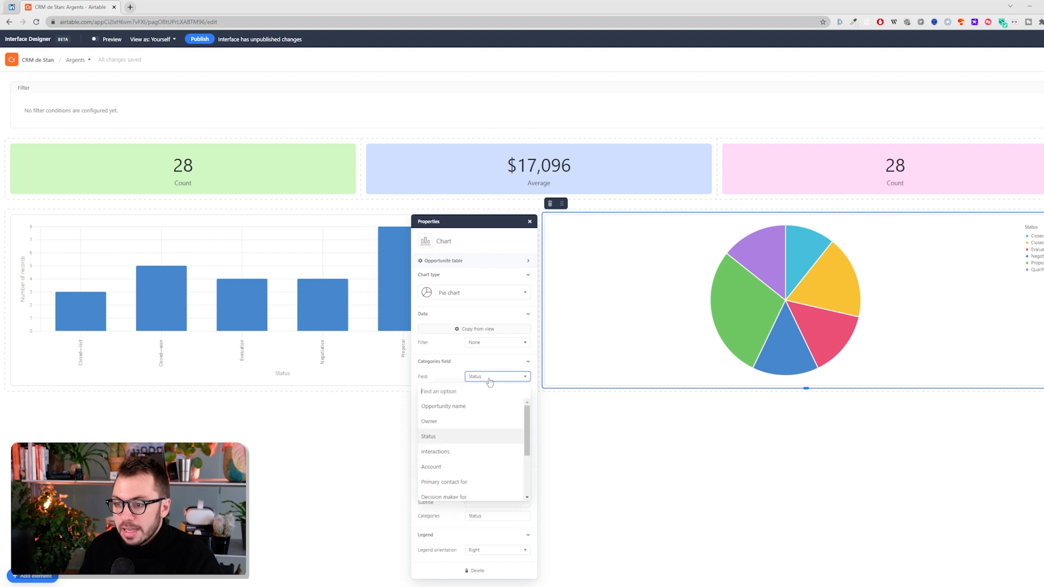
pyautogui.click(477, 457)
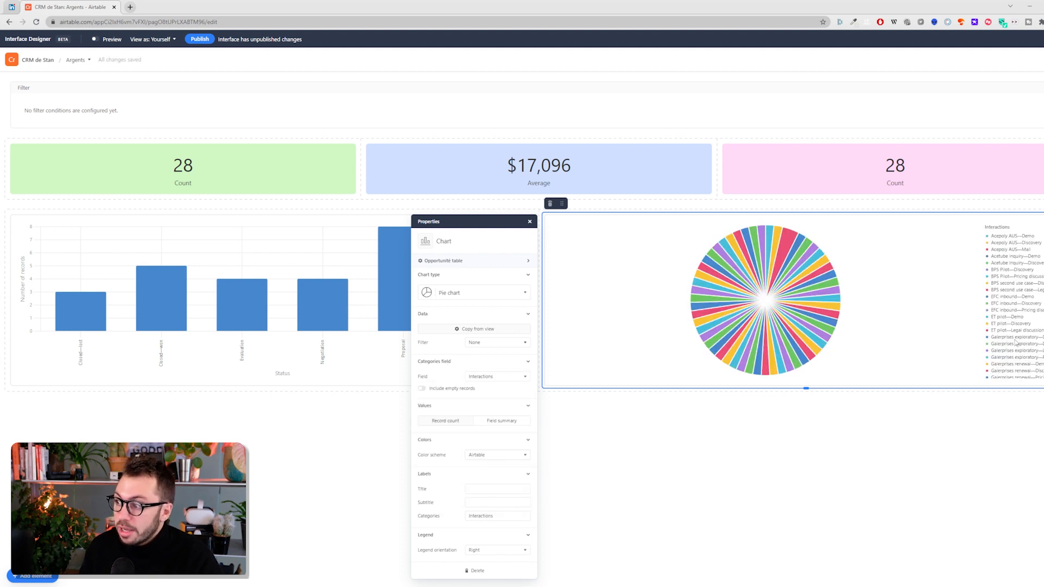
pyautogui.click(516, 376)
pyautogui.click(475, 441)
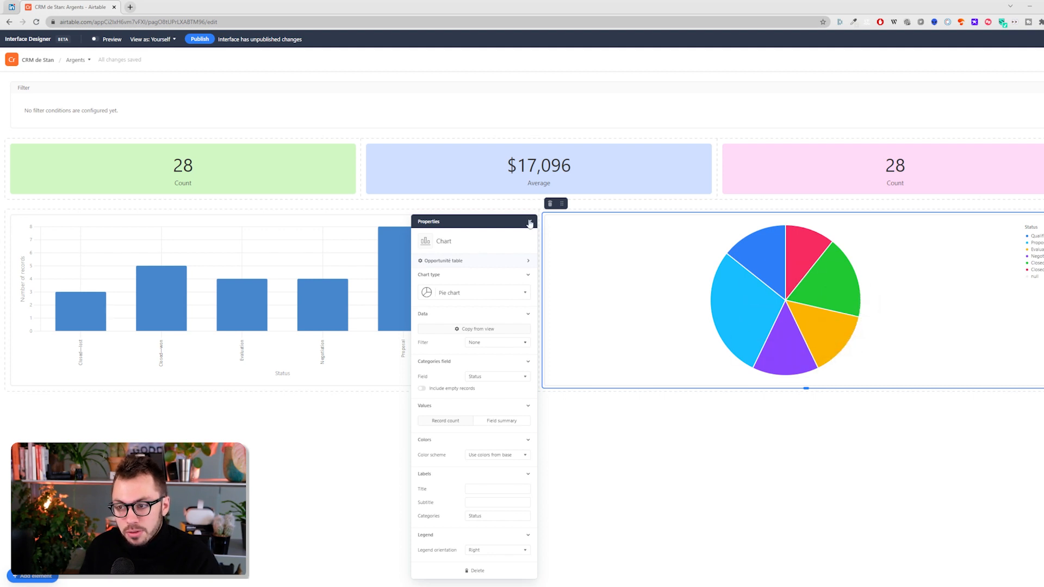
pyautogui.click(436, 272)
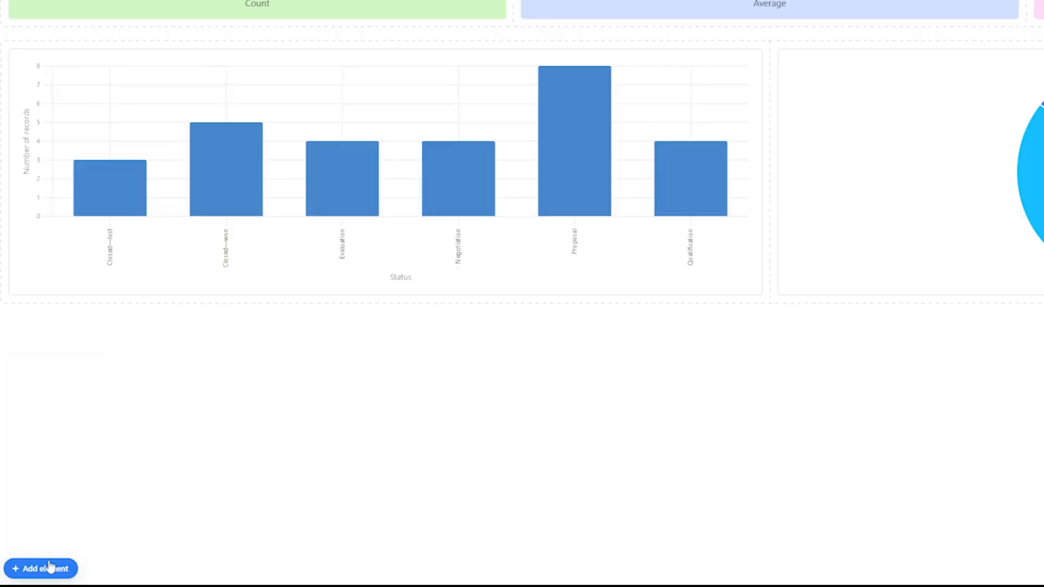
# Step: Browse the available elements and place a divider below the two charts
pyautogui.click(50, 568)
pyautogui.scroll(-3, 218, 443)
pyautogui.scroll(3, 217, 443)
pyautogui.scroll(-3, 217, 443)
pyautogui.scroll(3, 126, 544)
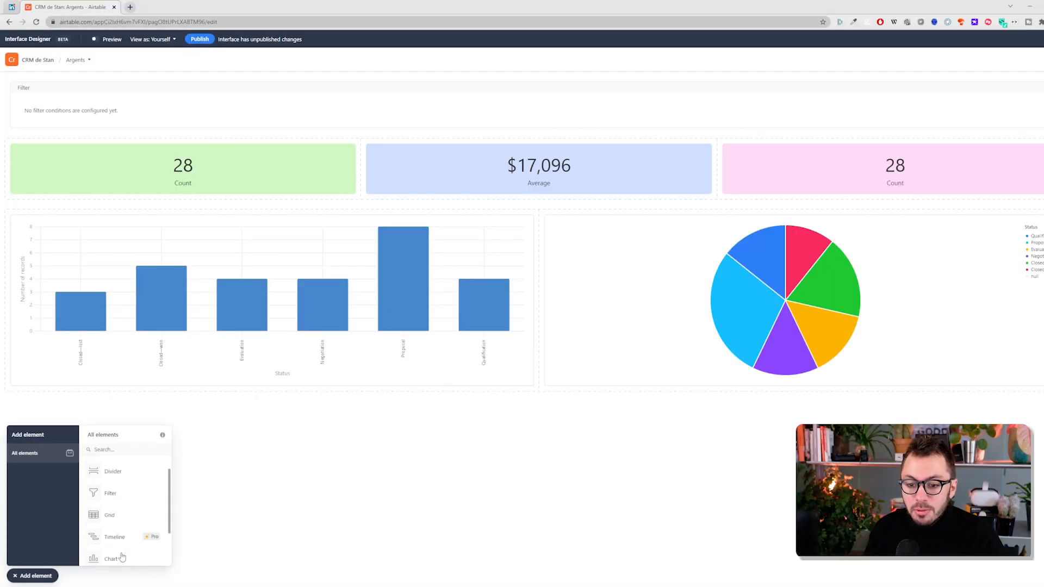
pyautogui.moveTo(115, 492); pyautogui.dragTo(172, 405)
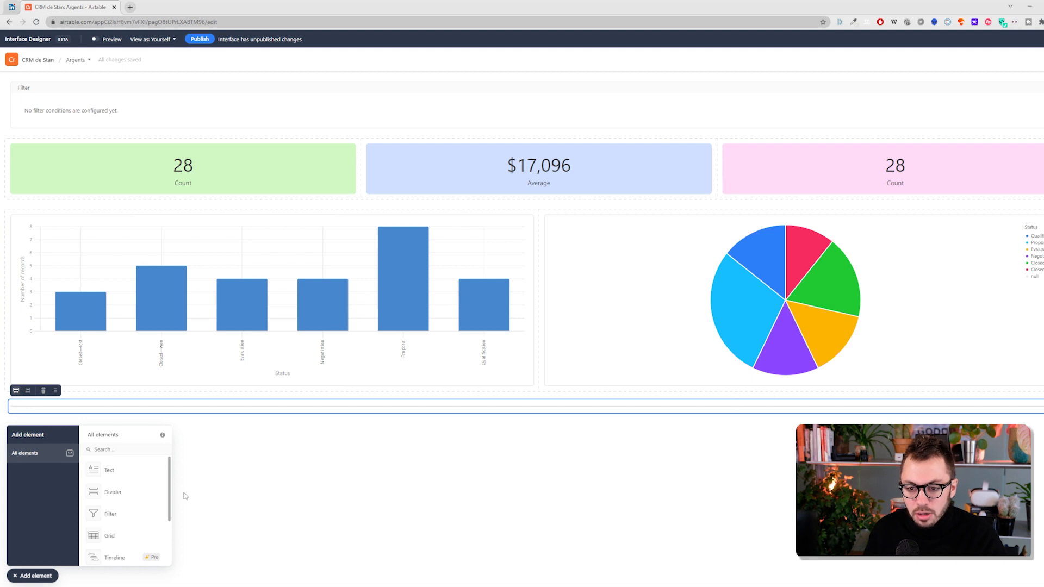
# Step: Try a grid element in full-width alignment below the divider and delete it
pyautogui.moveTo(111, 536); pyautogui.dragTo(81, 477)
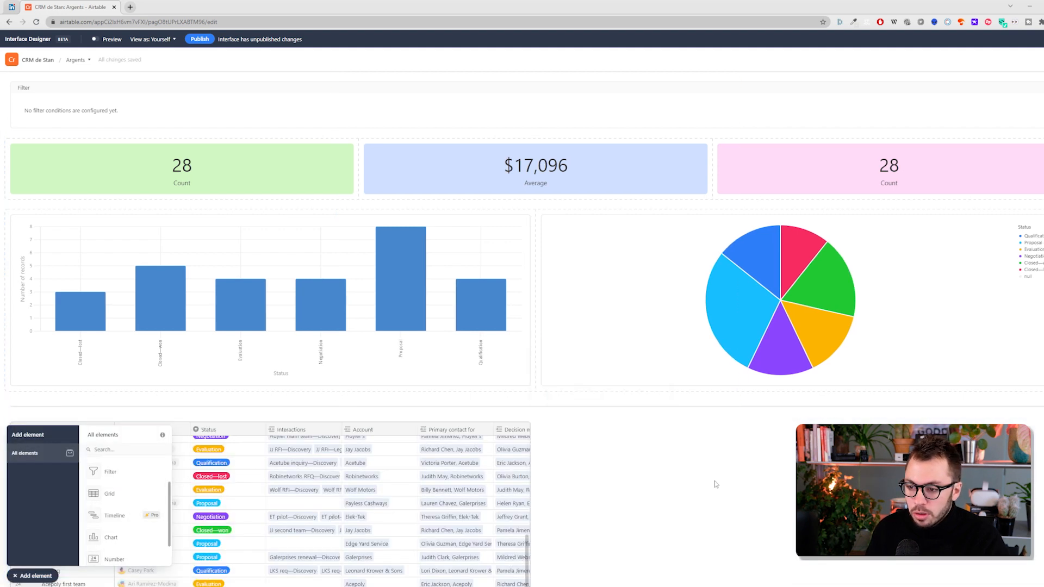
pyautogui.scroll(-5, 707, 484)
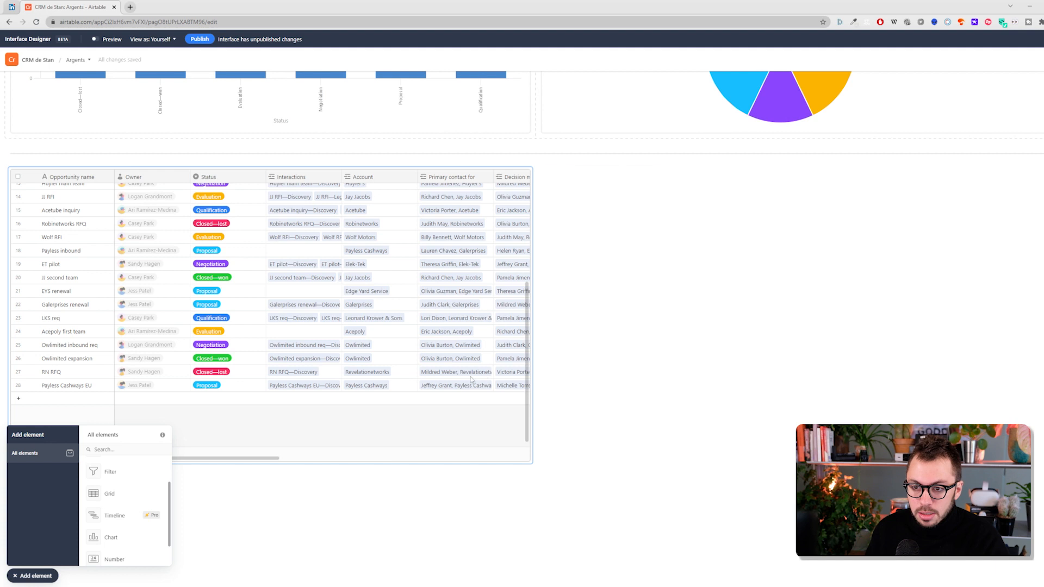
pyautogui.click(322, 435)
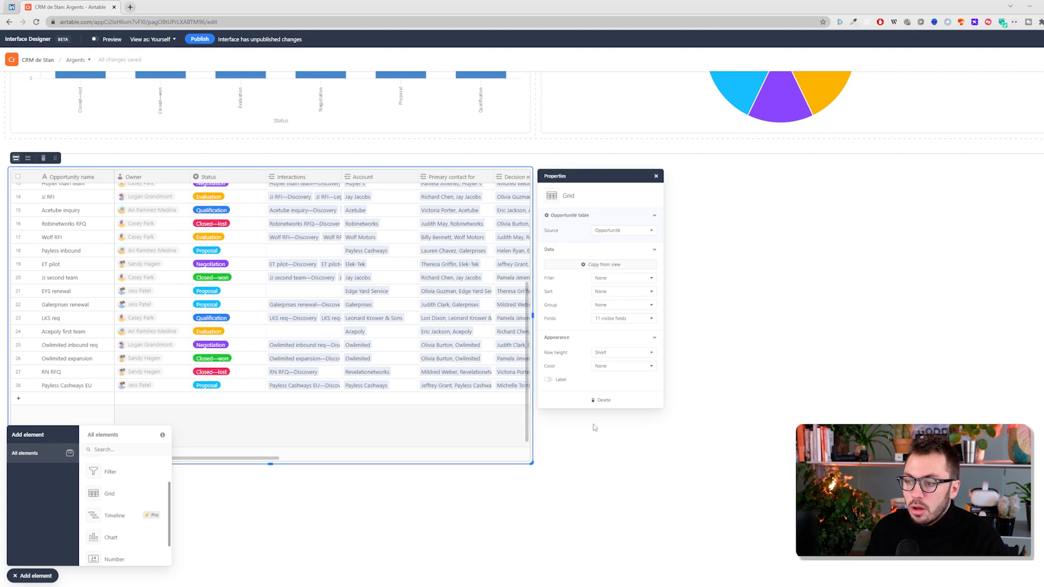
pyautogui.click(601, 402)
# Step: Place a grid element of the Opportunité table centred below the divider, keeping its source table
pyautogui.moveTo(109, 493); pyautogui.dragTo(541, 460)
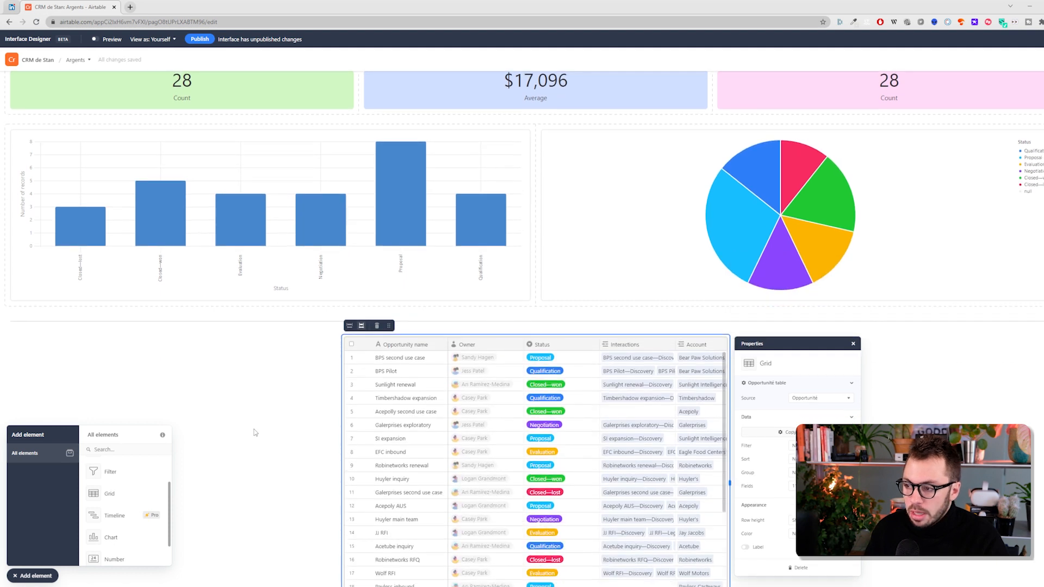
pyautogui.click(819, 279)
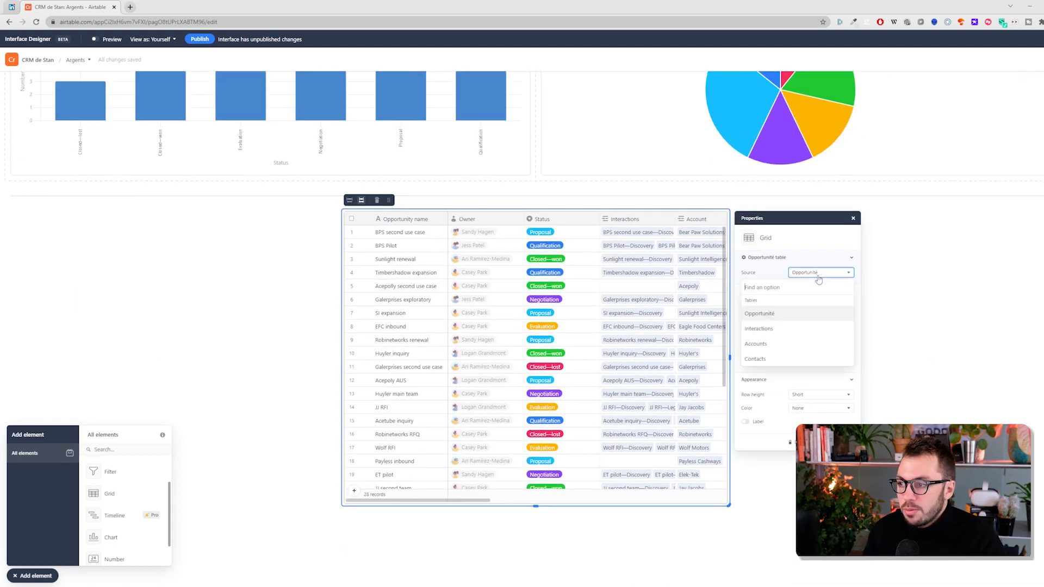
pyautogui.click(907, 299)
pyautogui.click(906, 299)
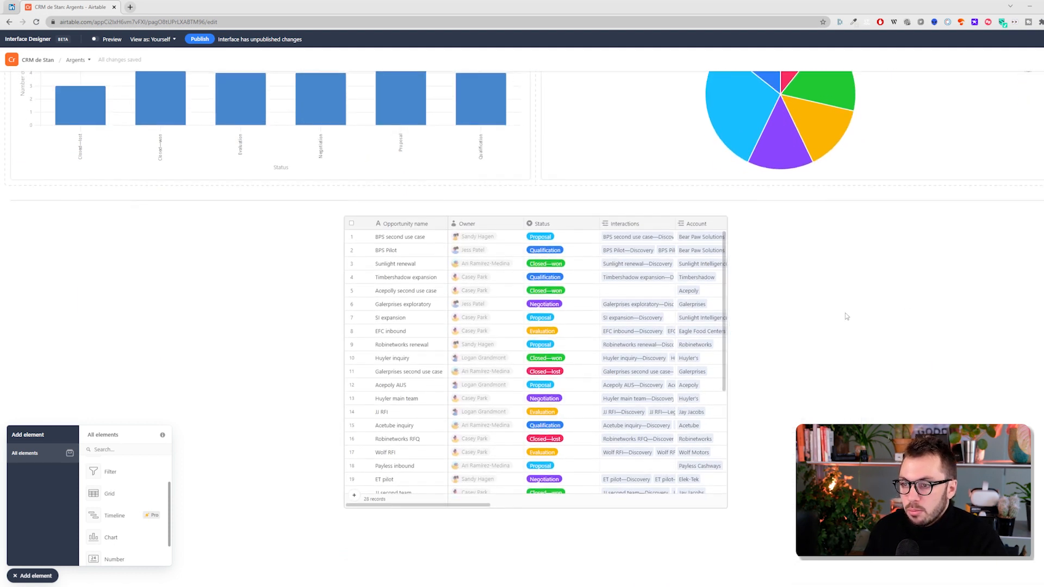
# Step: Check the properties of the blue number element and of the centred grid below the charts
pyautogui.scroll(4, 844, 313)
pyautogui.click(431, 194)
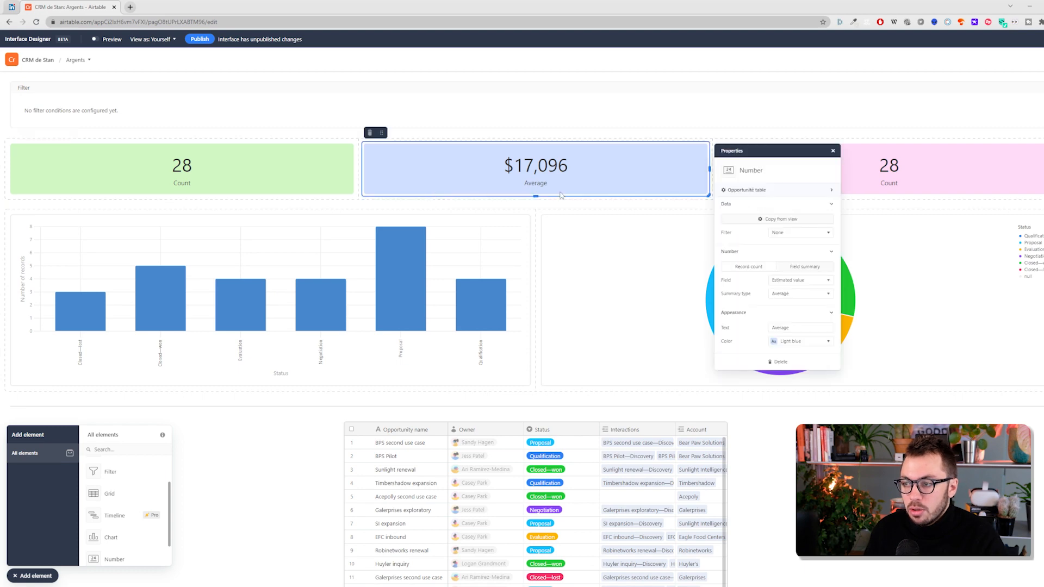
pyautogui.click(643, 240)
pyautogui.scroll(-3, 644, 240)
pyautogui.scroll(-2, 705, 316)
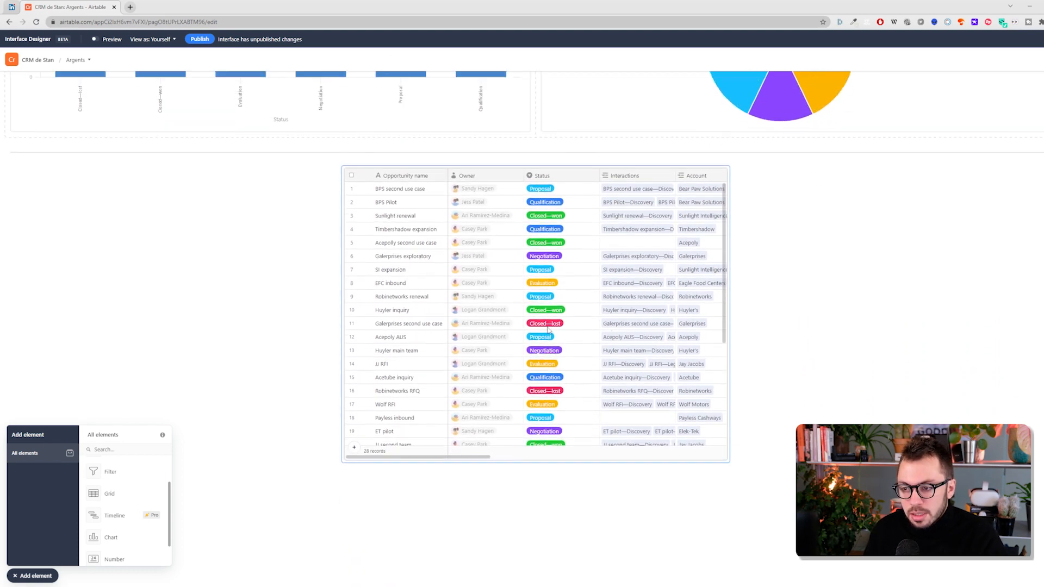
pyautogui.moveTo(724, 311); pyautogui.dragTo(727, 371)
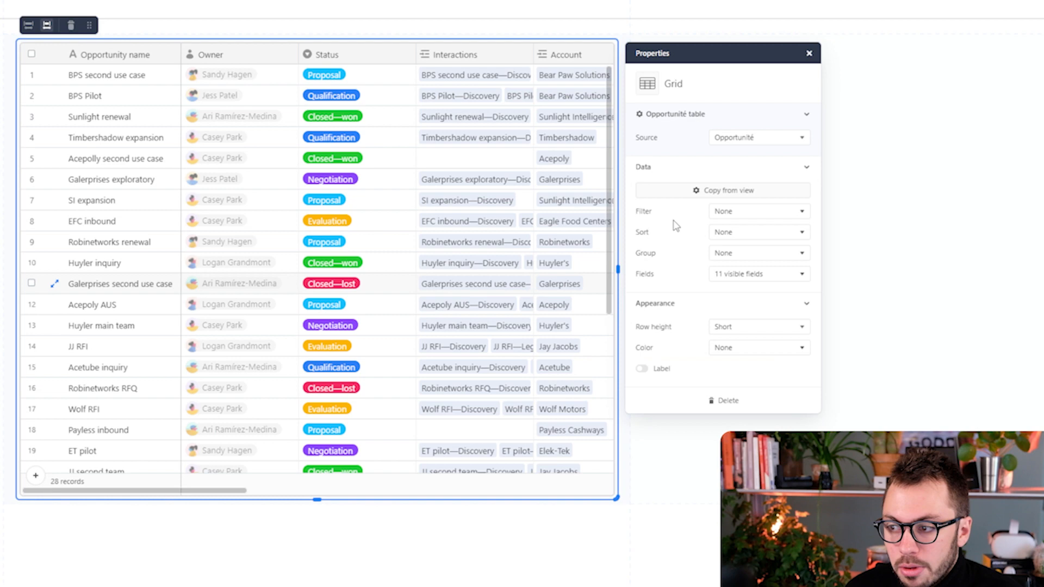
pyautogui.click(938, 251)
# Step: Look through the grid's fields across to Estimated value and preview the whole dashboard
pyautogui.scroll(-5, 413, 260)
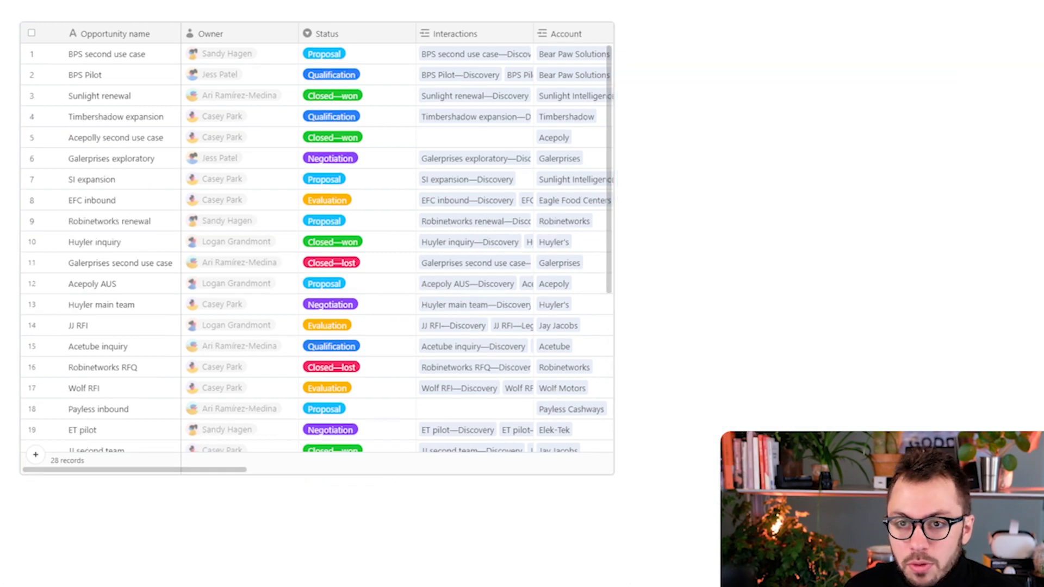
pyautogui.scroll(5, 413, 260)
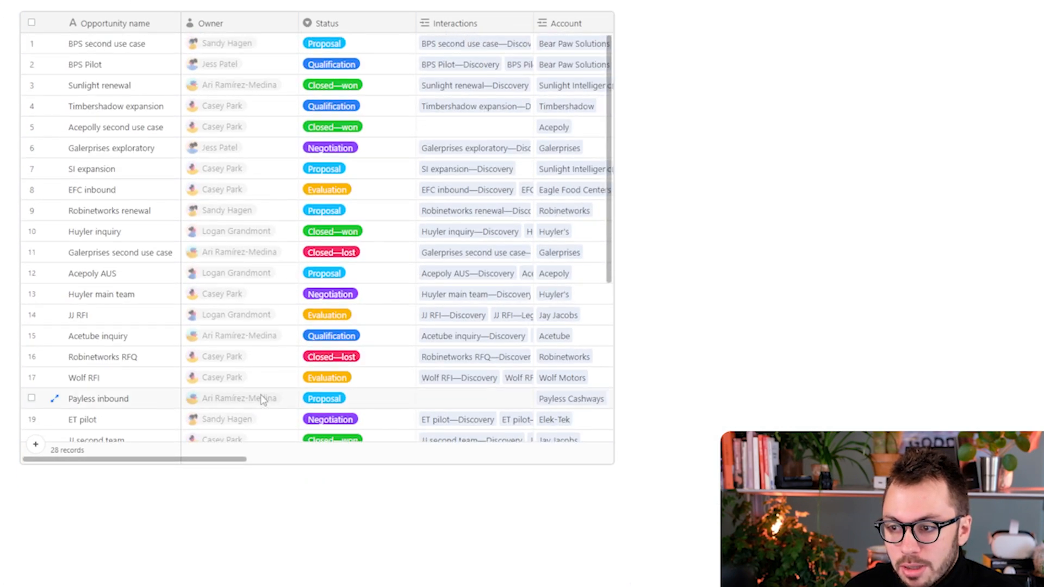
pyautogui.moveTo(201, 460); pyautogui.dragTo(383, 471)
pyautogui.scroll(7, 383, 471)
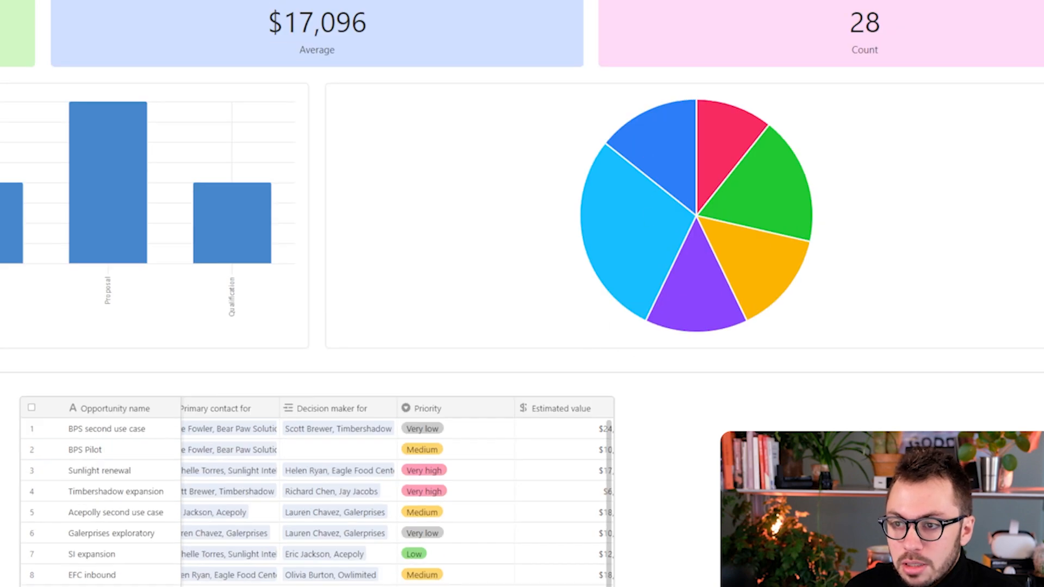
pyautogui.scroll(-3, 219, 488)
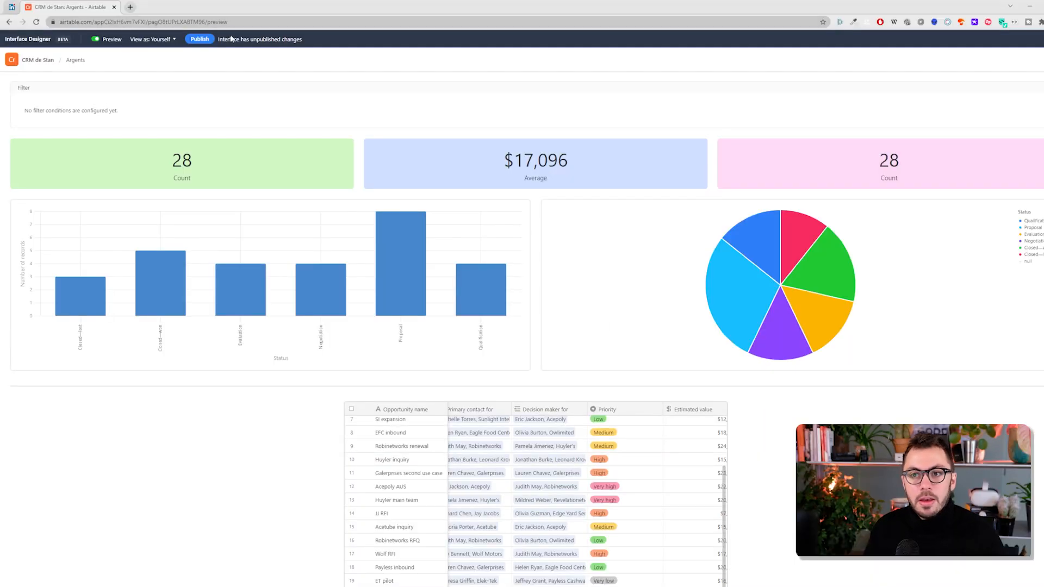
# Step: Publish the changes of the Argents page in the CRM de Stan interface and dismiss the sharing dialog
pyautogui.click(200, 39)
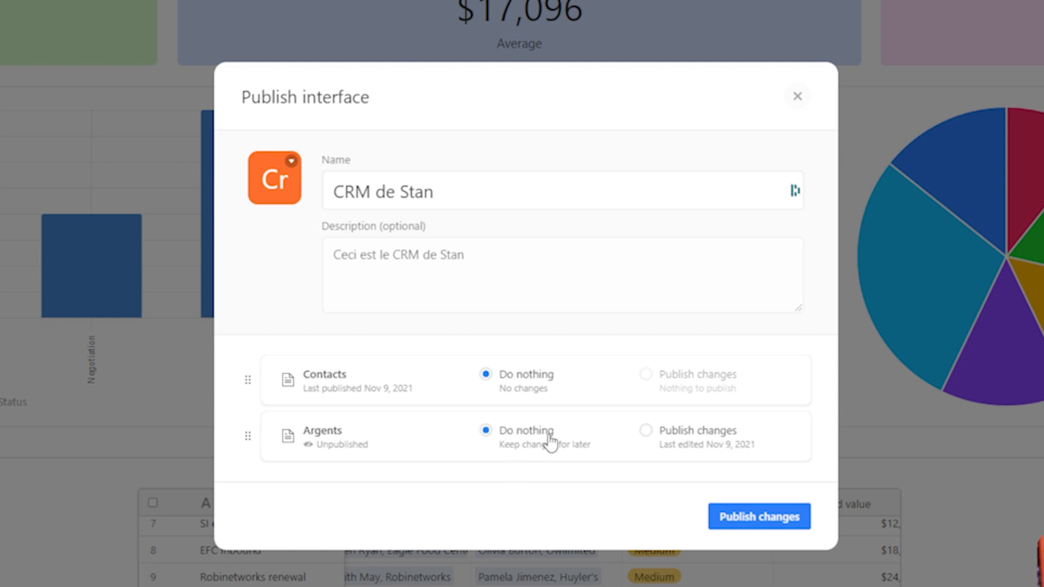
pyautogui.click(669, 434)
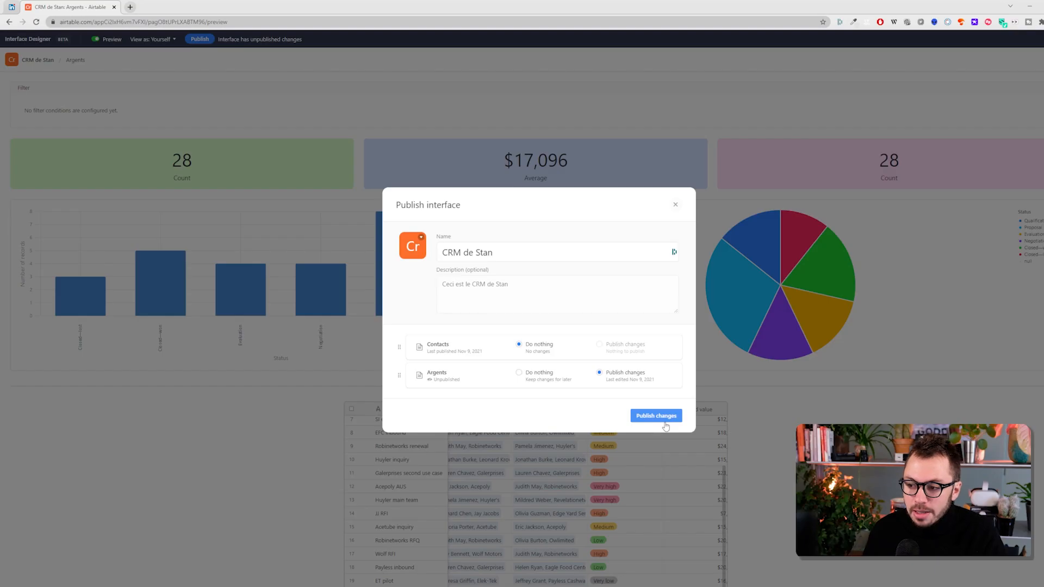
pyautogui.click(772, 517)
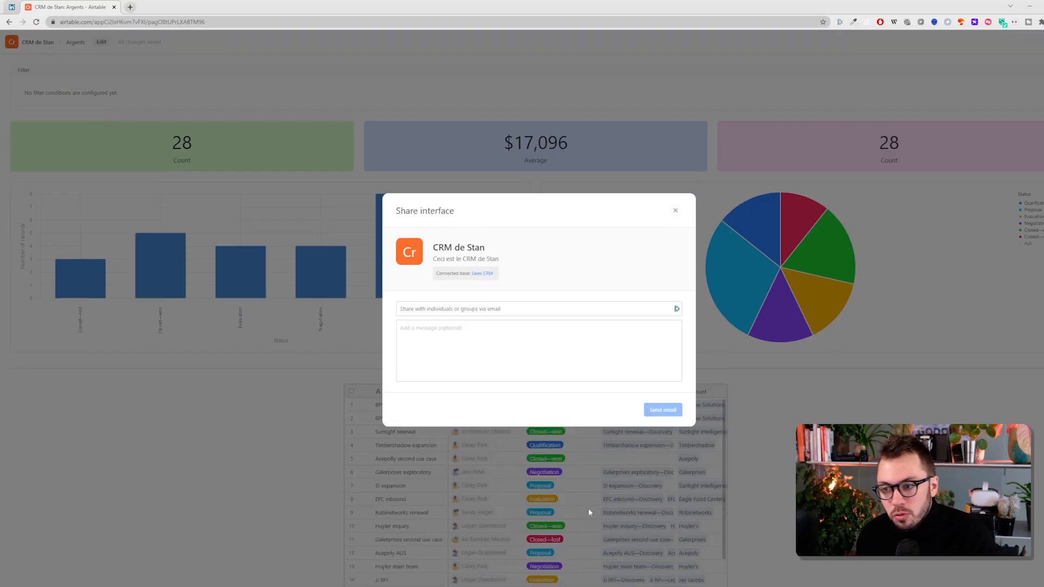
pyautogui.click(675, 211)
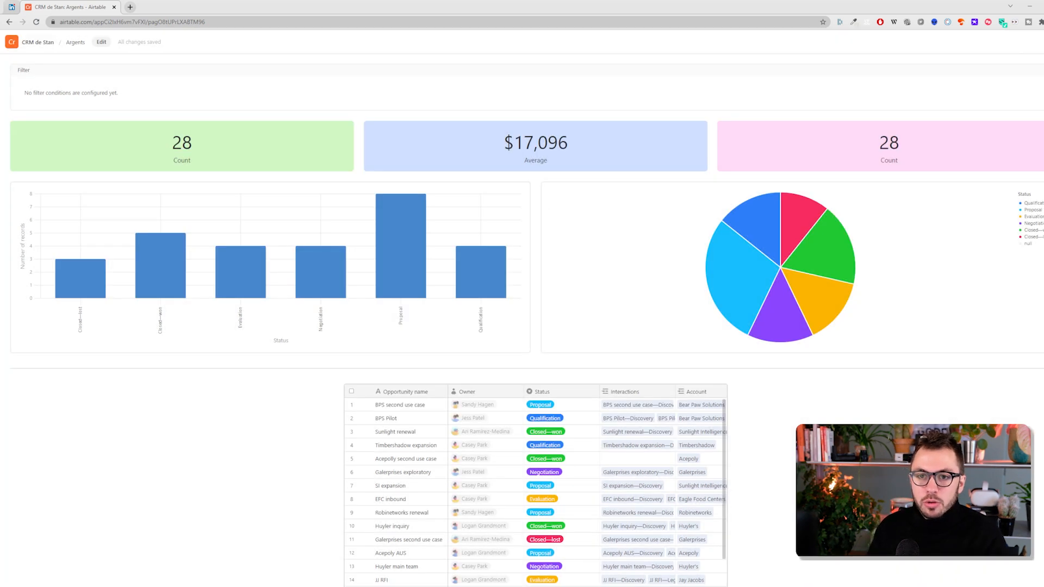
# Step: View the published Contacts page and return to the Argents page
pyautogui.click(23, 46)
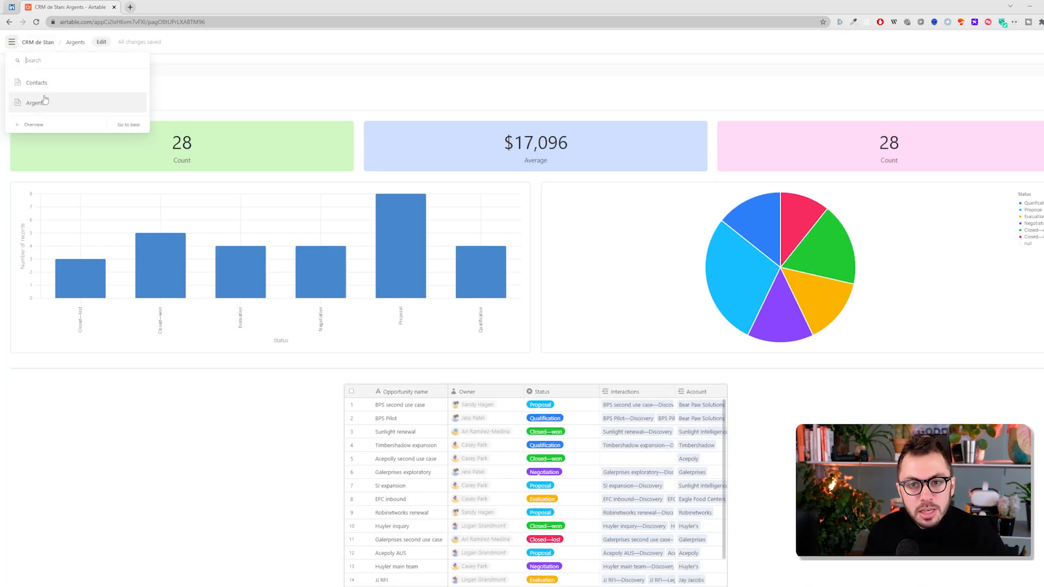
pyautogui.click(49, 82)
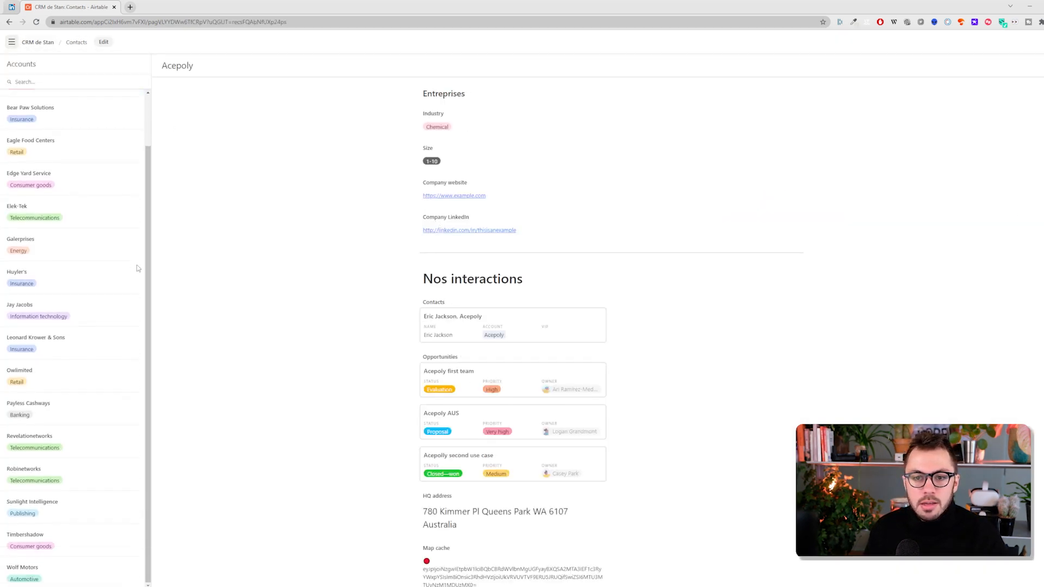
pyautogui.click(15, 46)
pyautogui.click(57, 103)
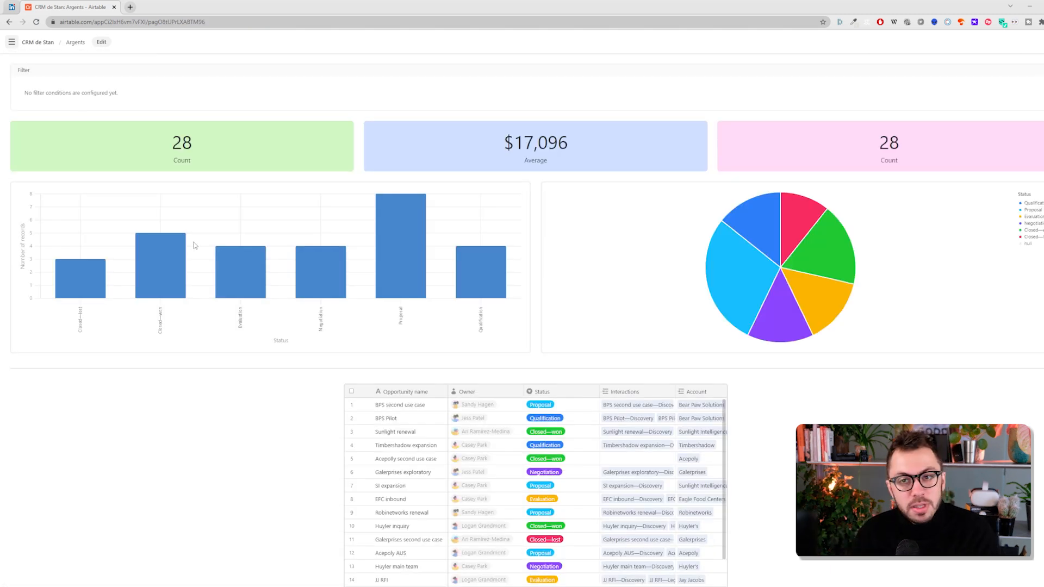
# Step: Return to editing the interface and create a new page from the Blank layout
pyautogui.click(102, 43)
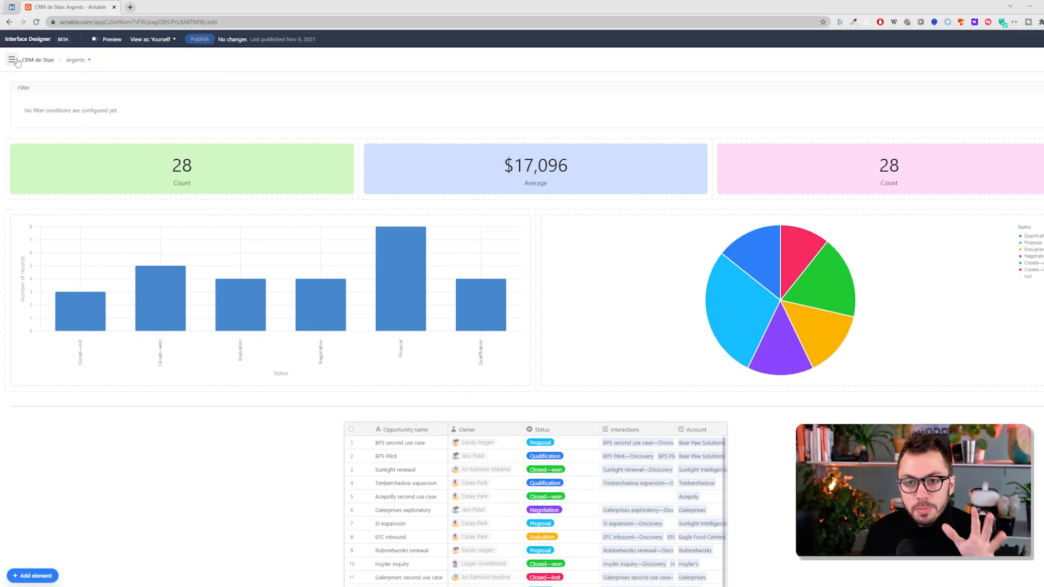
pyautogui.click(17, 61)
pyautogui.click(51, 142)
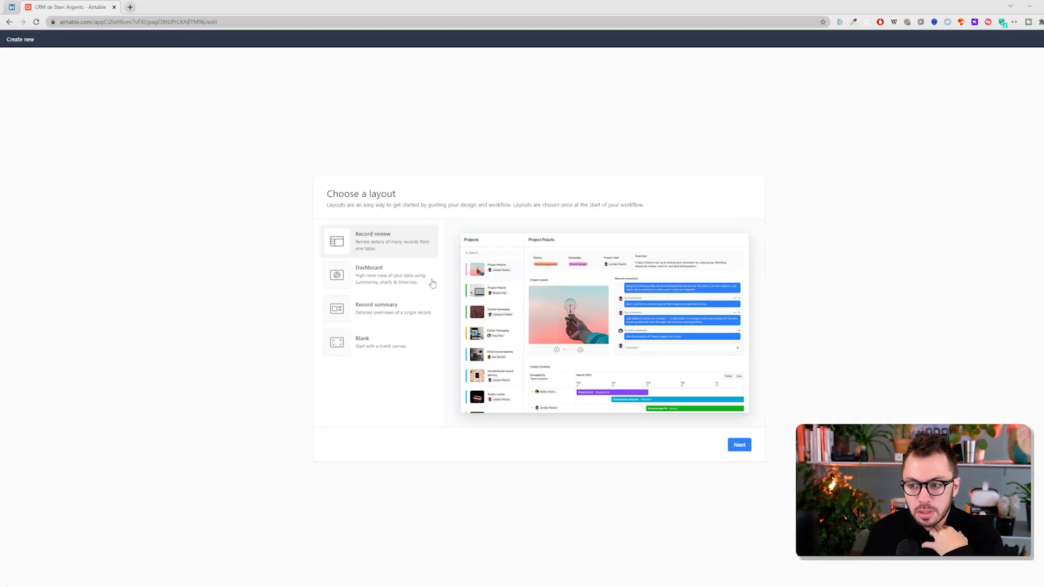
pyautogui.click(397, 342)
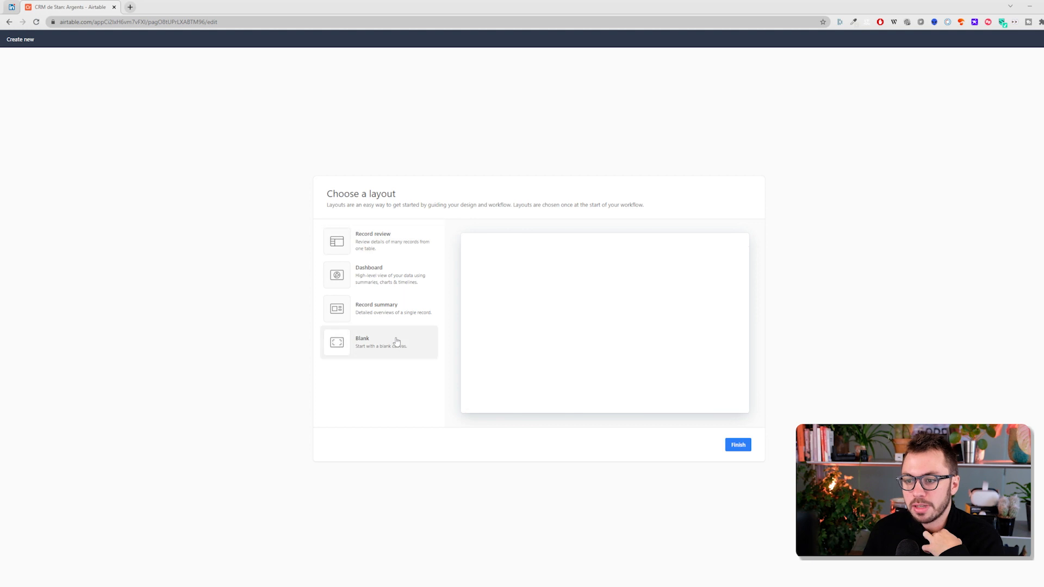
pyautogui.click(740, 446)
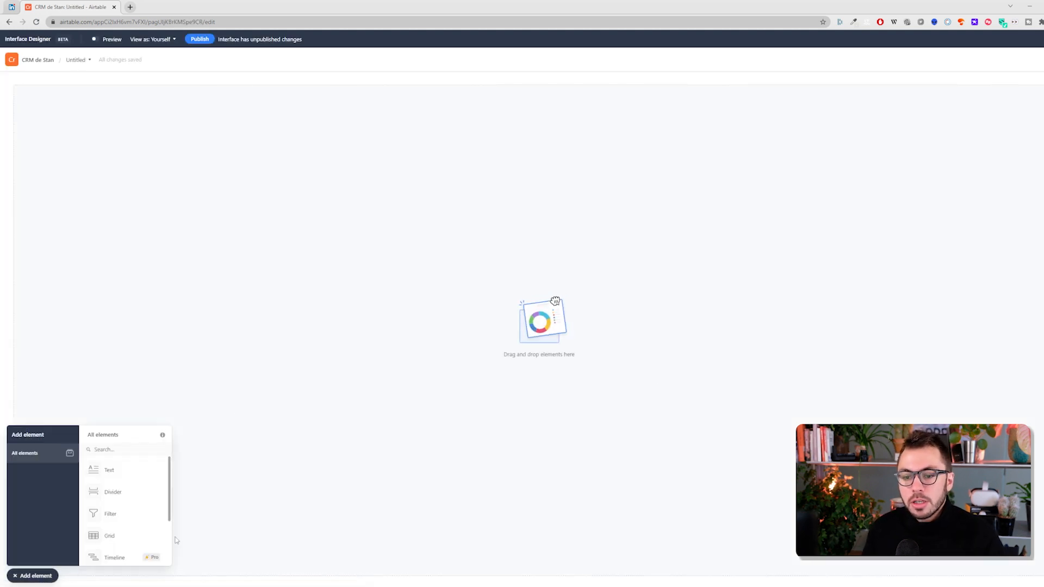
# Step: Place a text element at the top of the blank page and write "Mon dashboard" in it
pyautogui.moveTo(111, 477); pyautogui.dragTo(566, 106)
pyautogui.click(412, 86)
pyautogui.write('M')
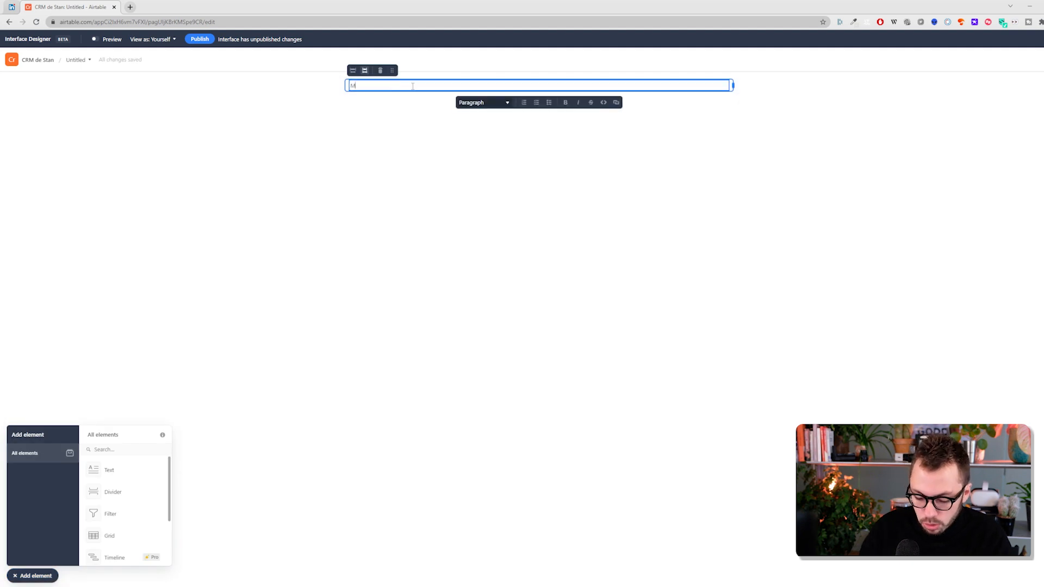
pyautogui.write('on dashb')
pyautogui.write('oa')
pyautogui.write('r')
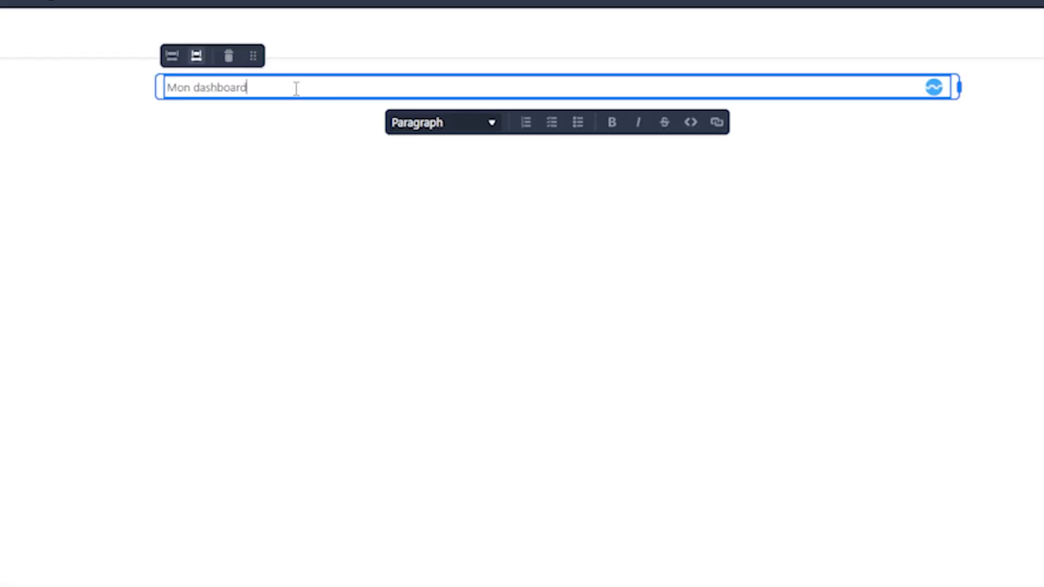
pyautogui.write('d')
# Step: Format the "Mon dashboard" text as a small heading
pyautogui.hotkey('ctrl', 'a')
pyautogui.click(472, 121)
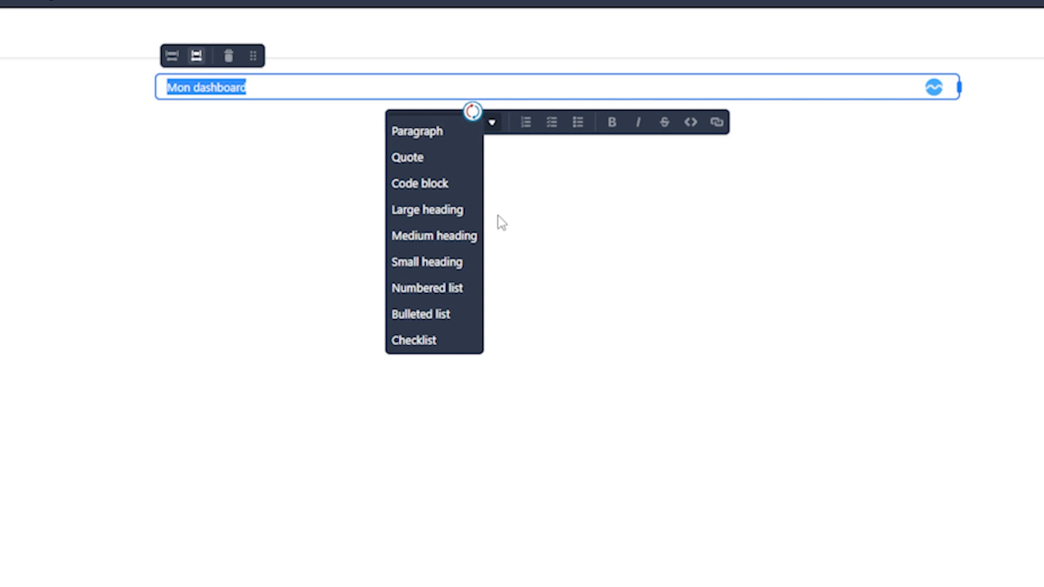
pyautogui.click(455, 263)
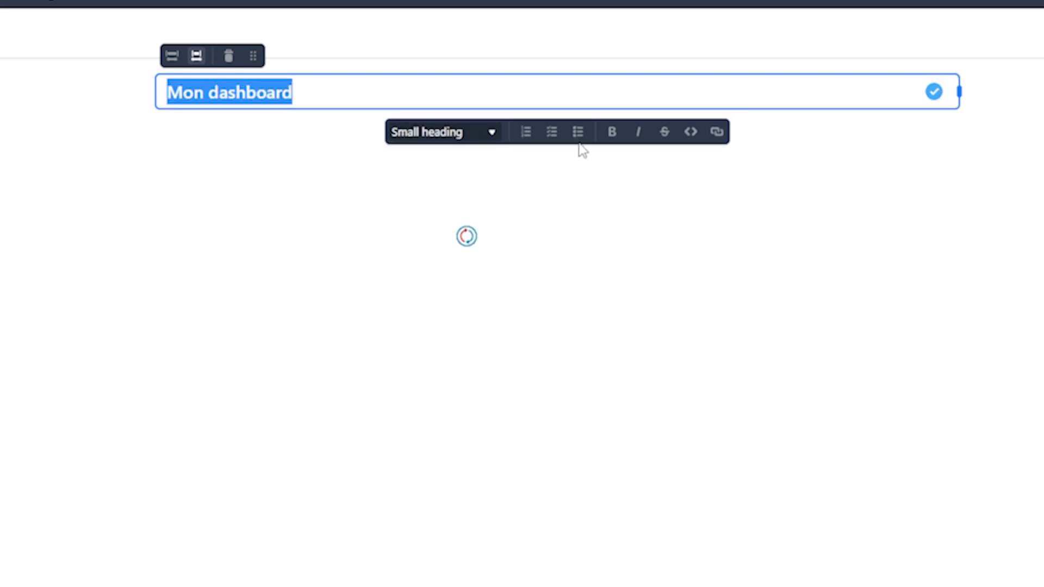
pyautogui.click(538, 240)
# Step: Try the full-width layout on the "Mon dashboard" heading and return it to the centred width
pyautogui.click(229, 87)
pyautogui.click(171, 56)
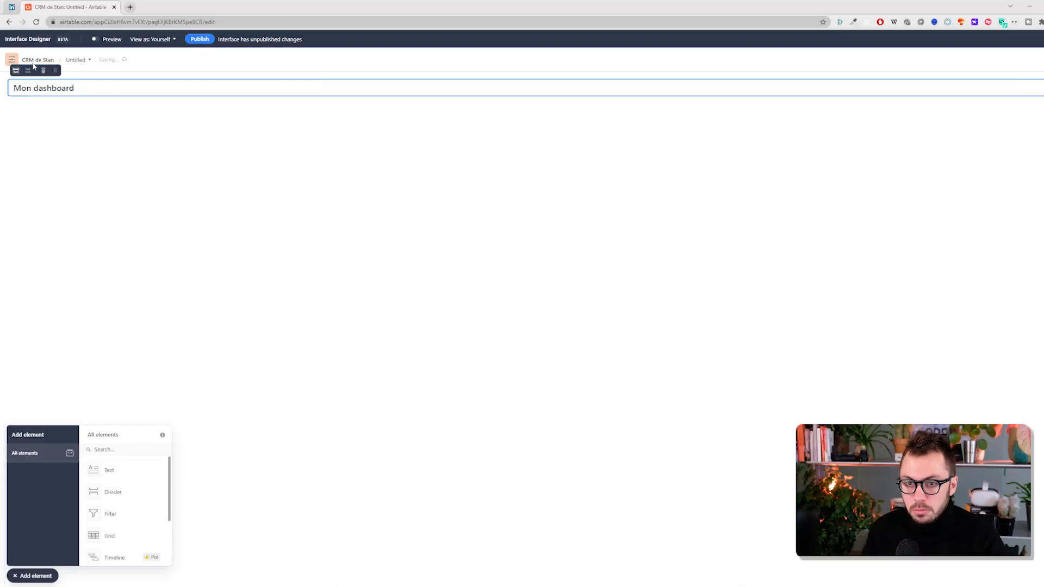
pyautogui.click(29, 71)
pyautogui.click(353, 71)
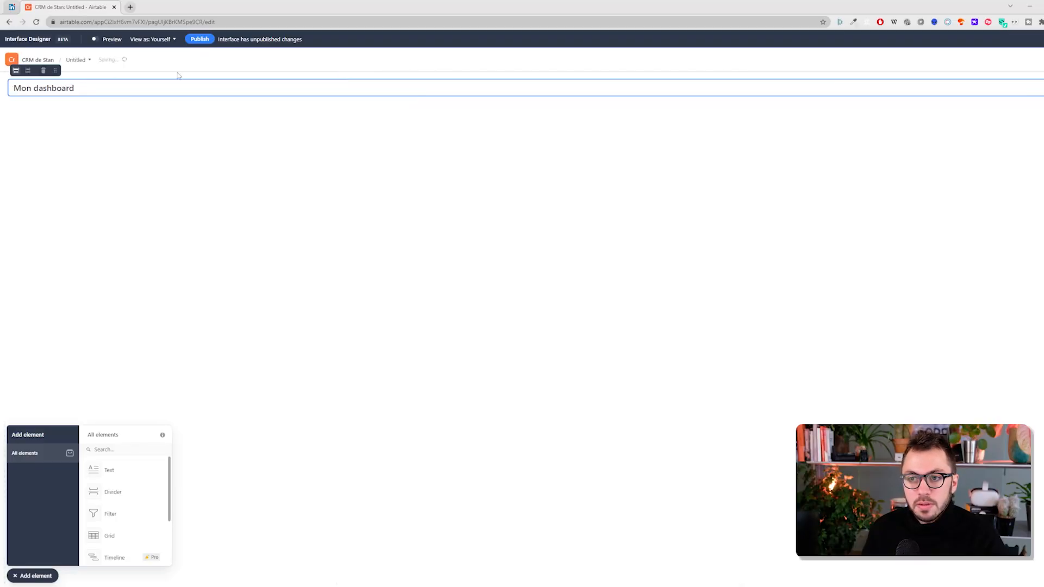
pyautogui.click(28, 71)
pyautogui.click(271, 314)
# Step: Place a bar chart of the Opportunité table below the heading and color its bars yellow
pyautogui.scroll(-1, 111, 499)
pyautogui.moveTo(103, 543); pyautogui.dragTo(493, 136)
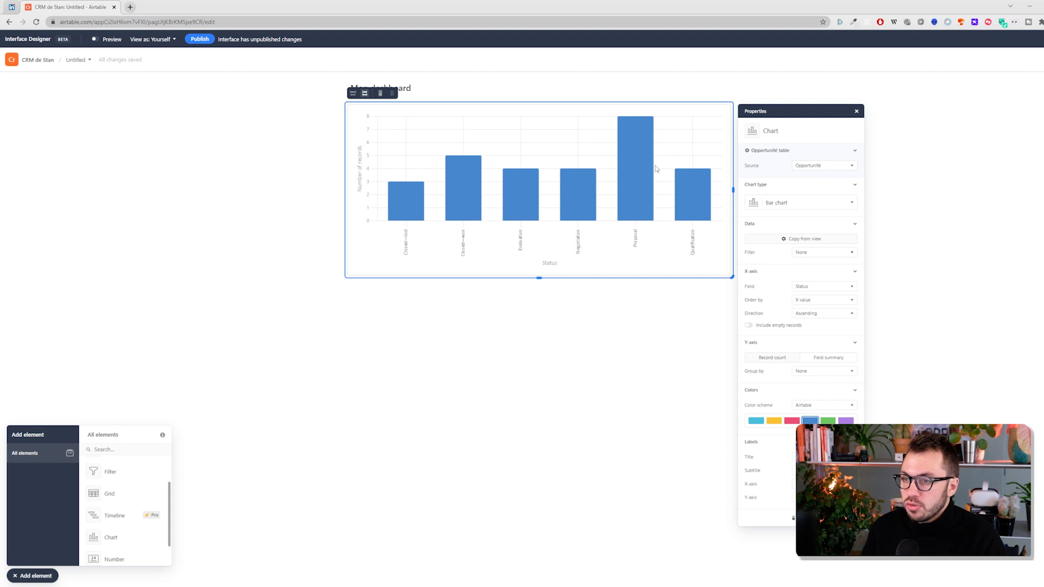
pyautogui.click(788, 422)
pyautogui.click(774, 422)
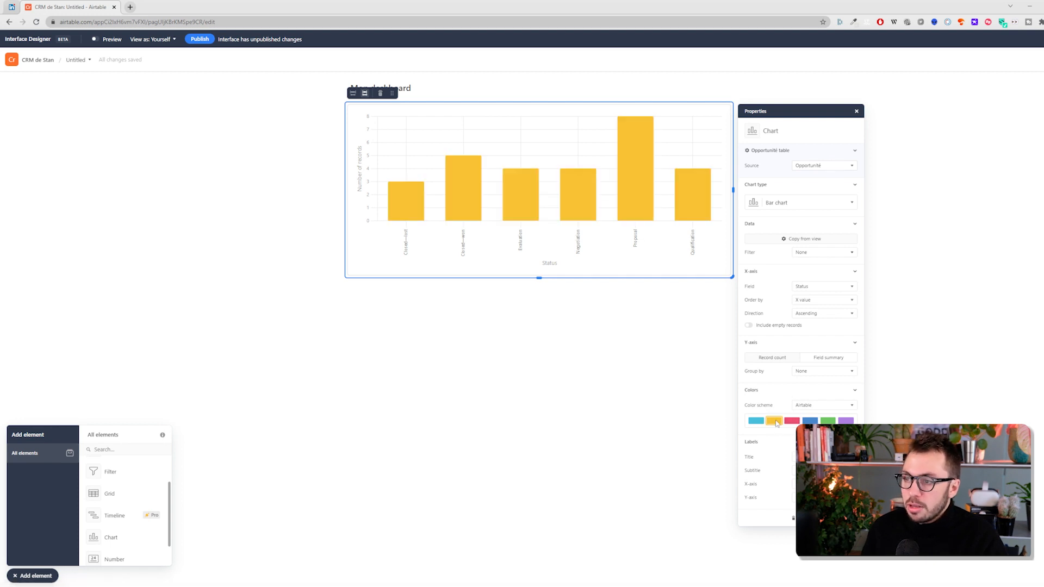
pyautogui.click(646, 356)
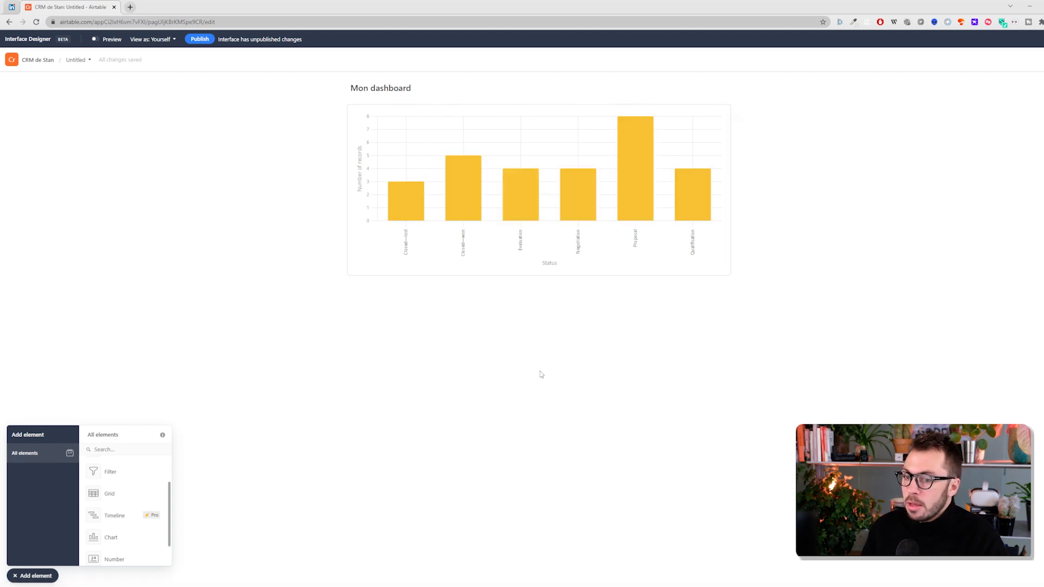
# Step: Add a full-width-aligned grid element of the Opportunité table below the bar chart
pyautogui.scroll(-1, 150, 489)
pyautogui.scroll(2, 116, 510)
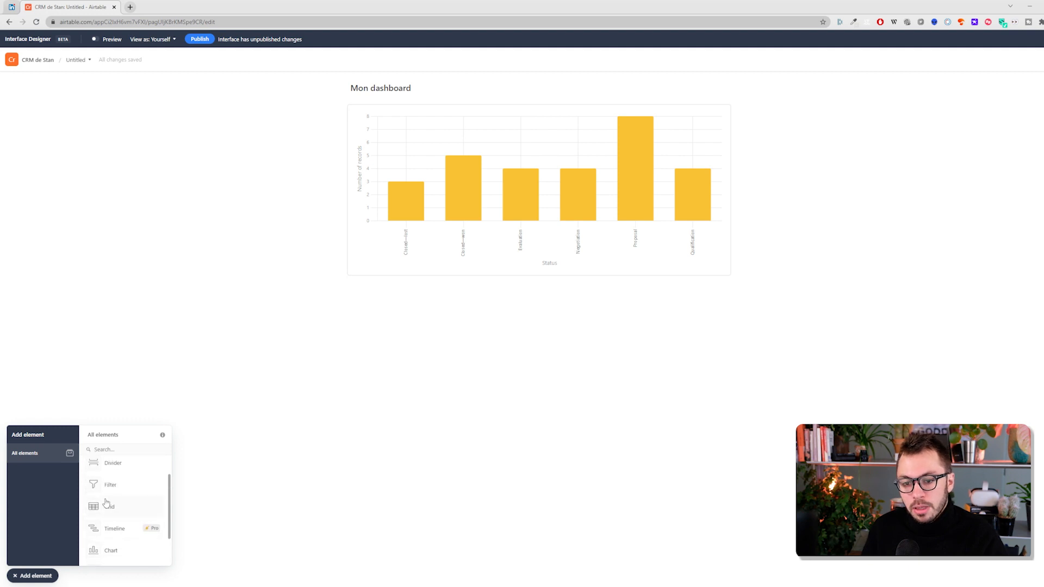
pyautogui.moveTo(104, 514); pyautogui.dragTo(265, 353)
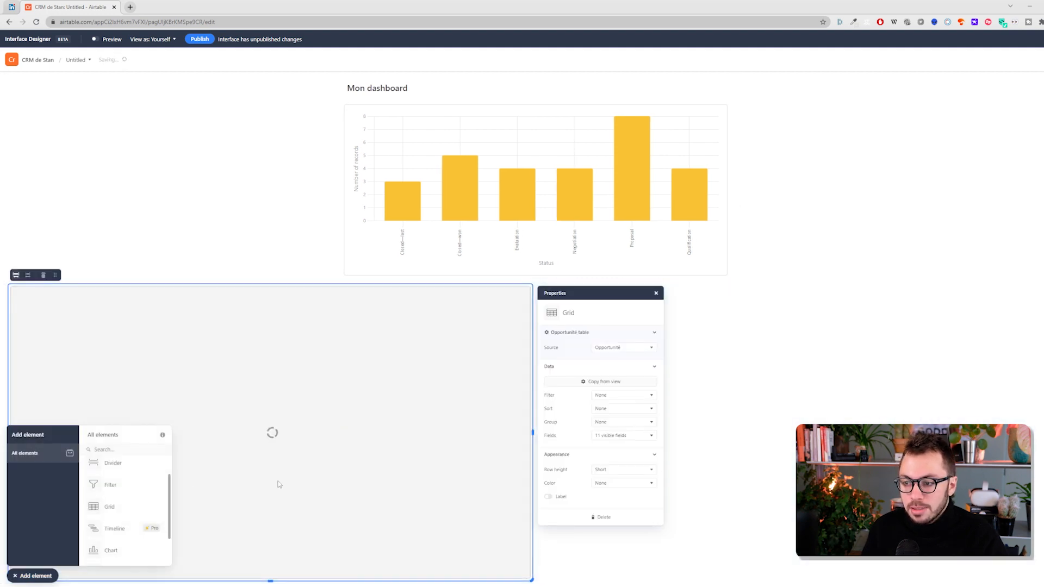
# Step: Place a second grid beside the first one and set the first grid's source to the Interactions table
pyautogui.moveTo(154, 497); pyautogui.dragTo(843, 426)
pyautogui.click(323, 330)
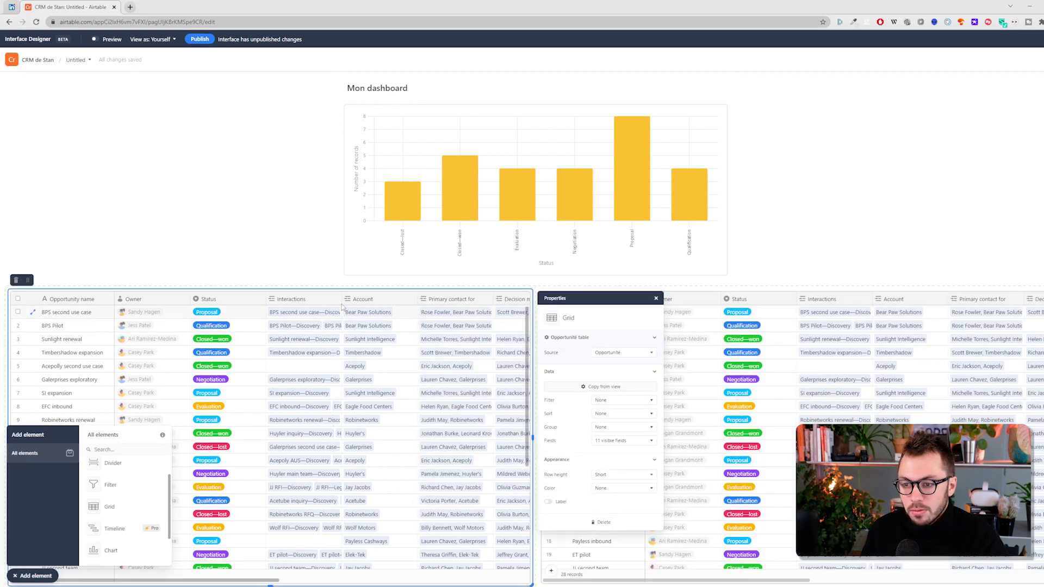
pyautogui.click(607, 353)
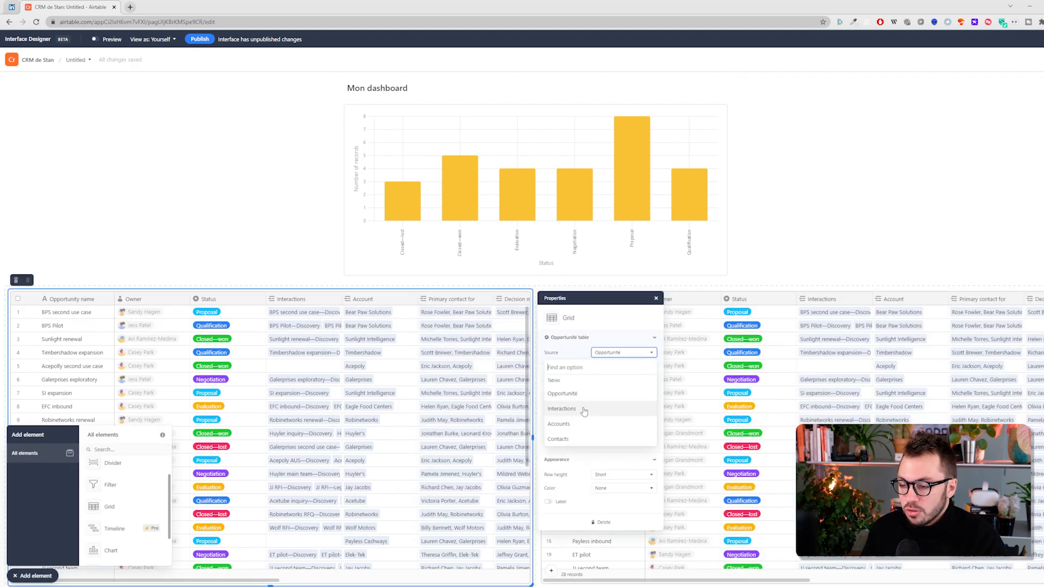
pyautogui.click(562, 409)
pyautogui.click(763, 258)
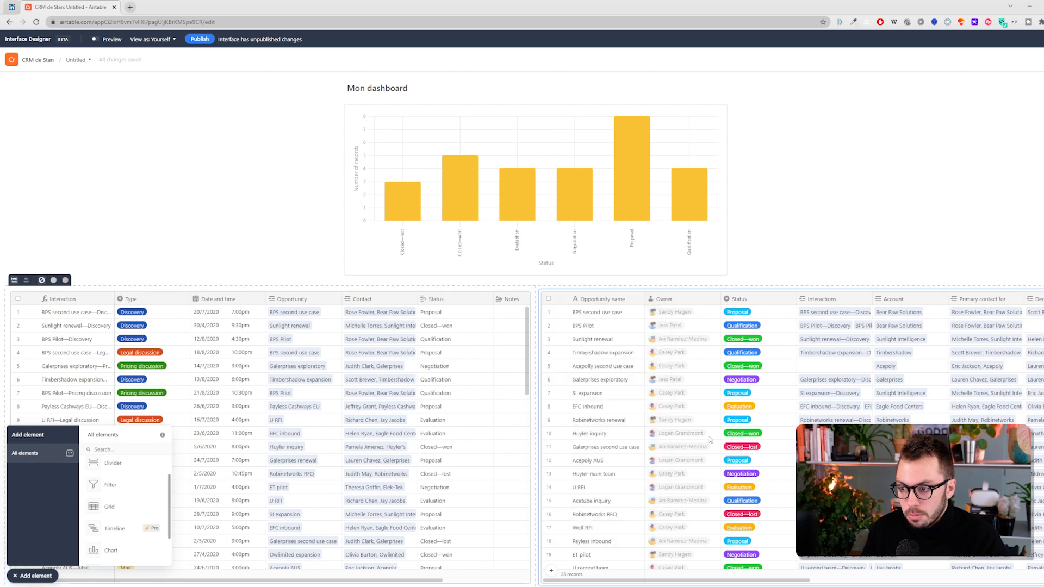
# Step: Try the Medium row height on the Interactions grid and return it to Short
pyautogui.scroll(-3, 709, 436)
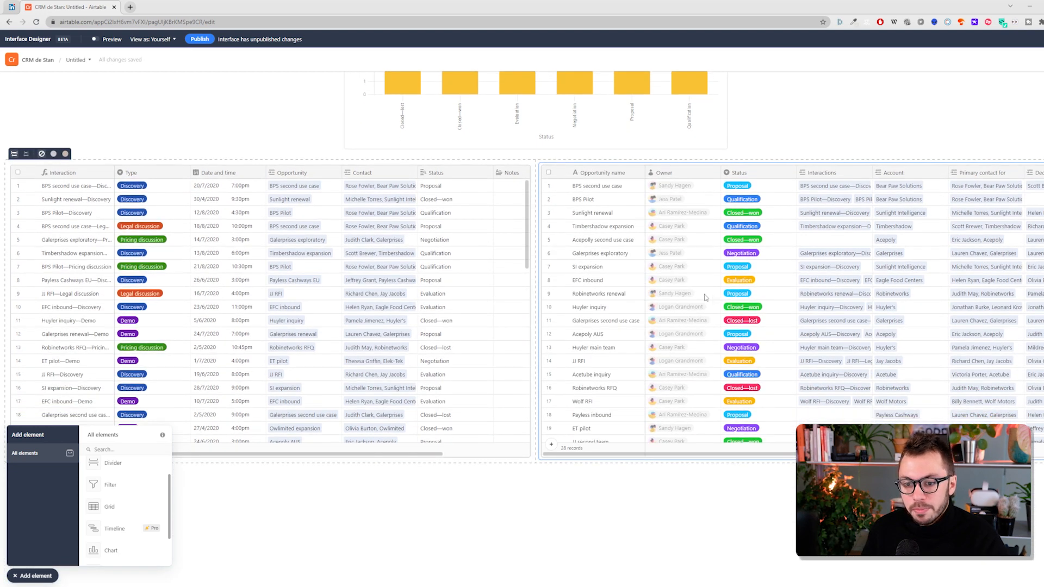
pyautogui.click(348, 305)
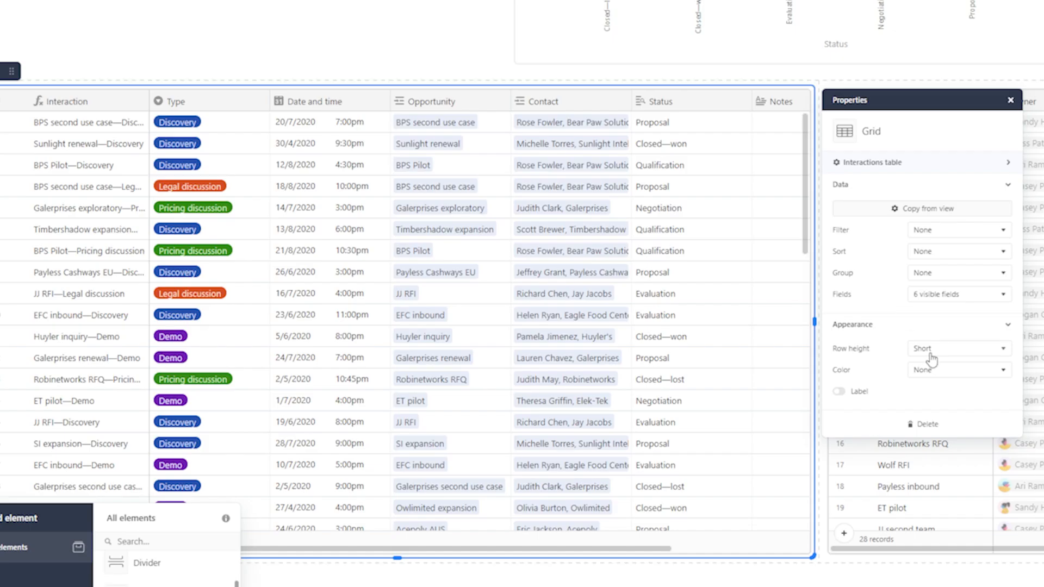
pyautogui.click(932, 359)
pyautogui.click(892, 417)
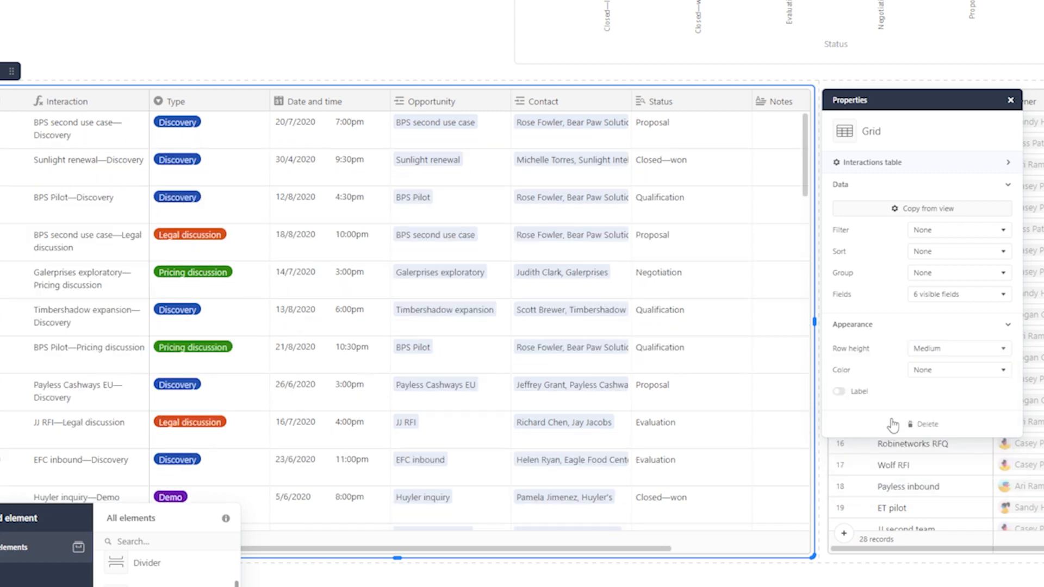
pyautogui.click(943, 355)
pyautogui.click(859, 399)
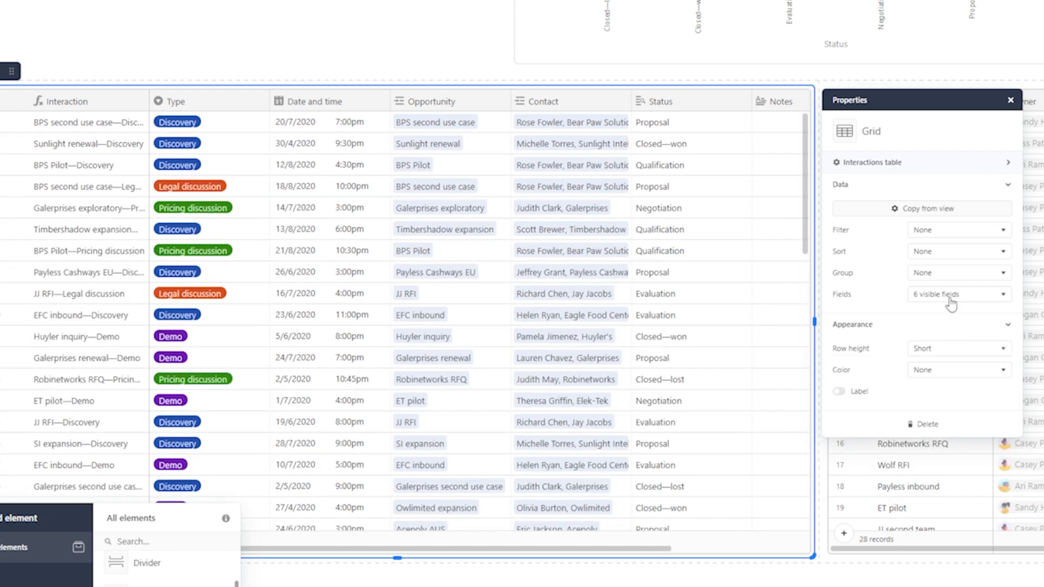
# Step: View the field visibility and record color options of the Interactions grid
pyautogui.click(951, 299)
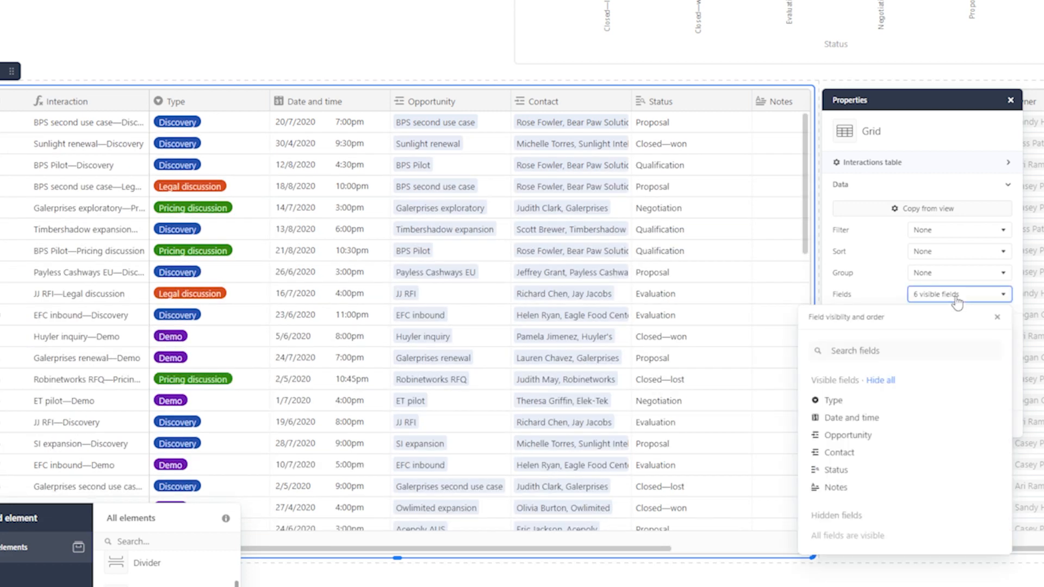
pyautogui.click(906, 285)
pyautogui.click(951, 376)
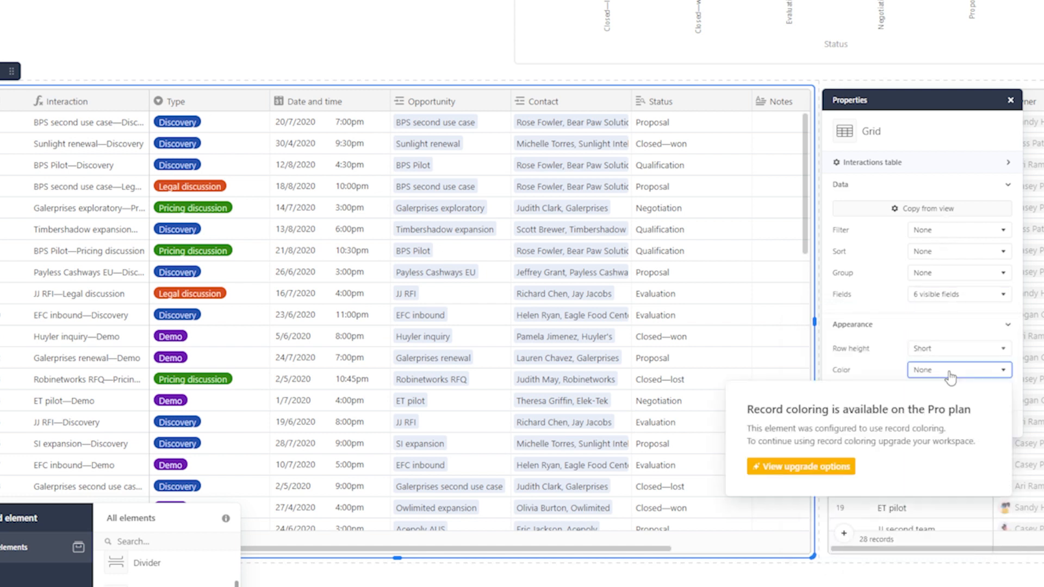
pyautogui.click(886, 358)
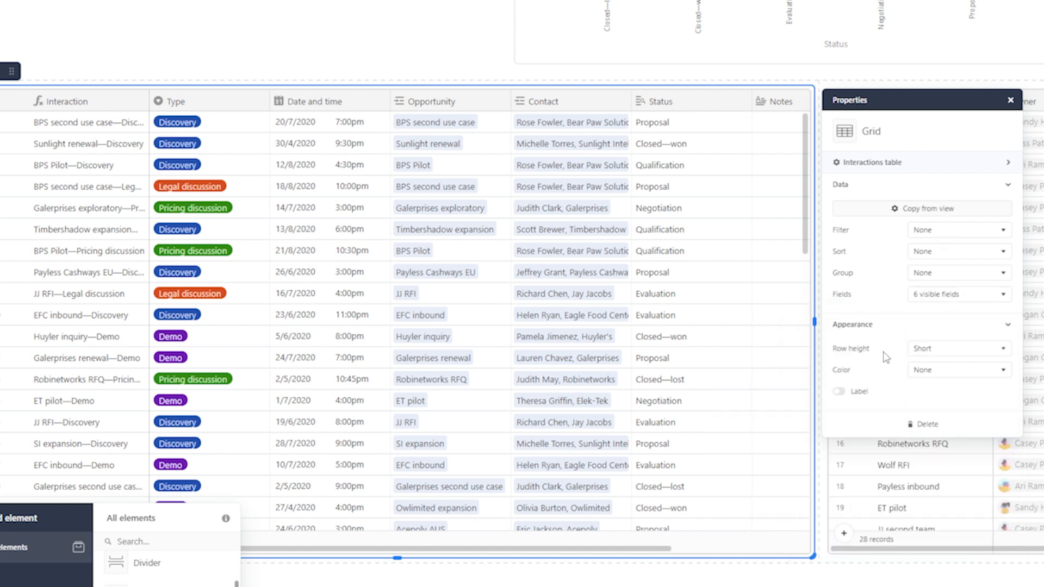
# Step: Show the labels of both the Interactions grid and the Opportunité grid
pyautogui.click(840, 392)
pyautogui.click(841, 391)
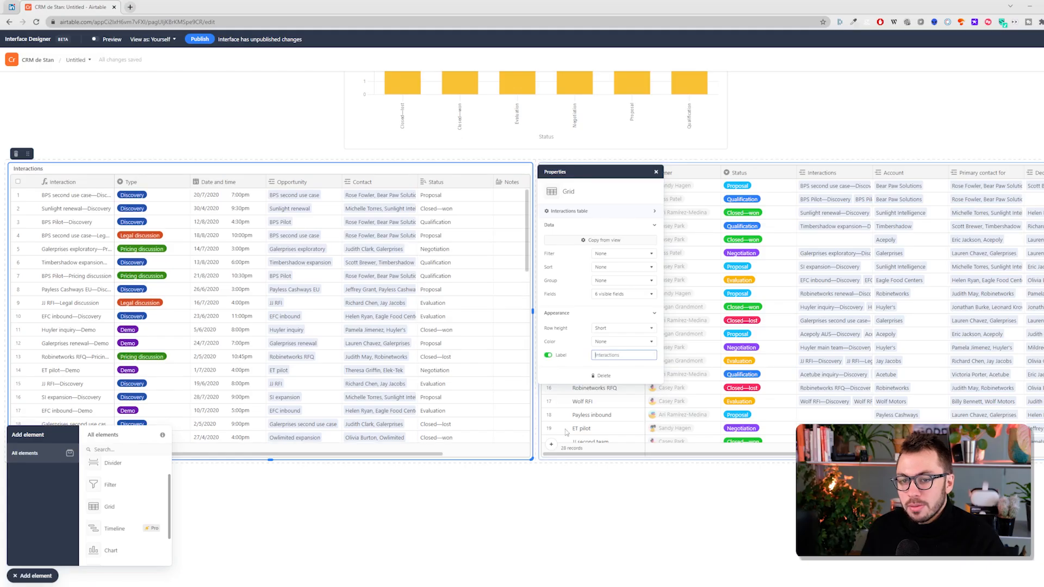
pyautogui.click(565, 432)
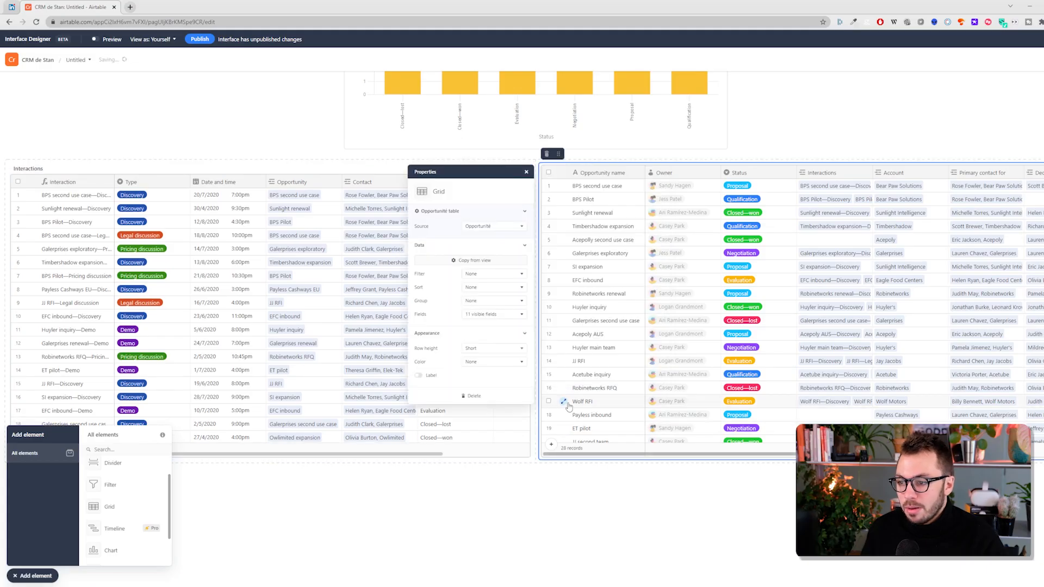
pyautogui.click(416, 376)
pyautogui.click(502, 491)
pyautogui.scroll(-1, 502, 492)
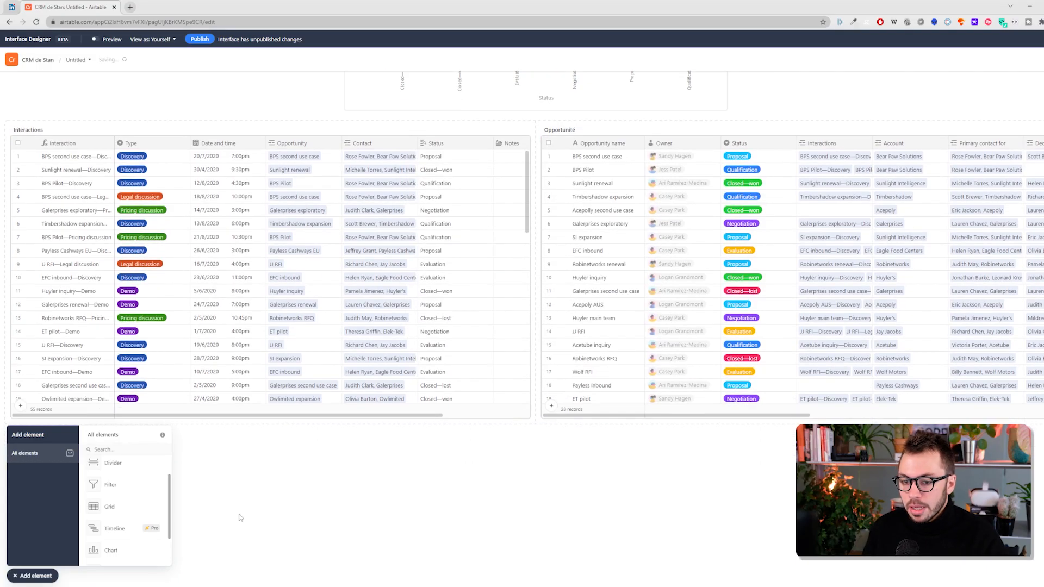
# Step: Place three number elements side by side in a centred row below the two grids
pyautogui.scroll(-1, 139, 516)
pyautogui.moveTo(534, 464); pyautogui.dragTo(784, 459)
pyautogui.moveTo(544, 463); pyautogui.dragTo(478, 461)
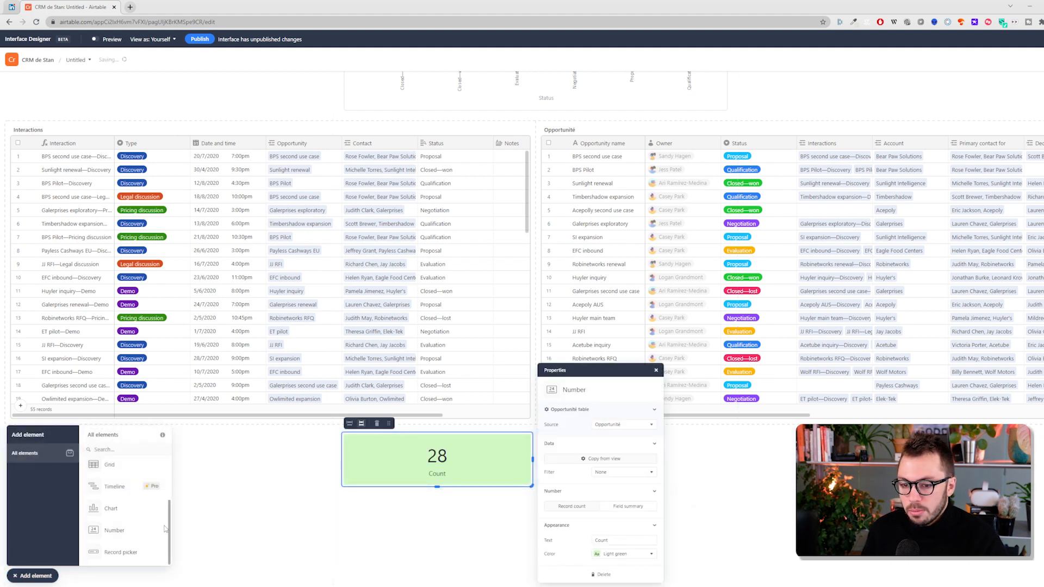
pyautogui.moveTo(109, 536); pyautogui.dragTo(651, 463)
pyautogui.click(33, 576)
pyautogui.moveTo(123, 535); pyautogui.dragTo(284, 457)
pyautogui.scroll(-2, 417, 395)
# Step: Make the first number element a field summary of the Estimated value field with the Average summary type
pyautogui.click(417, 396)
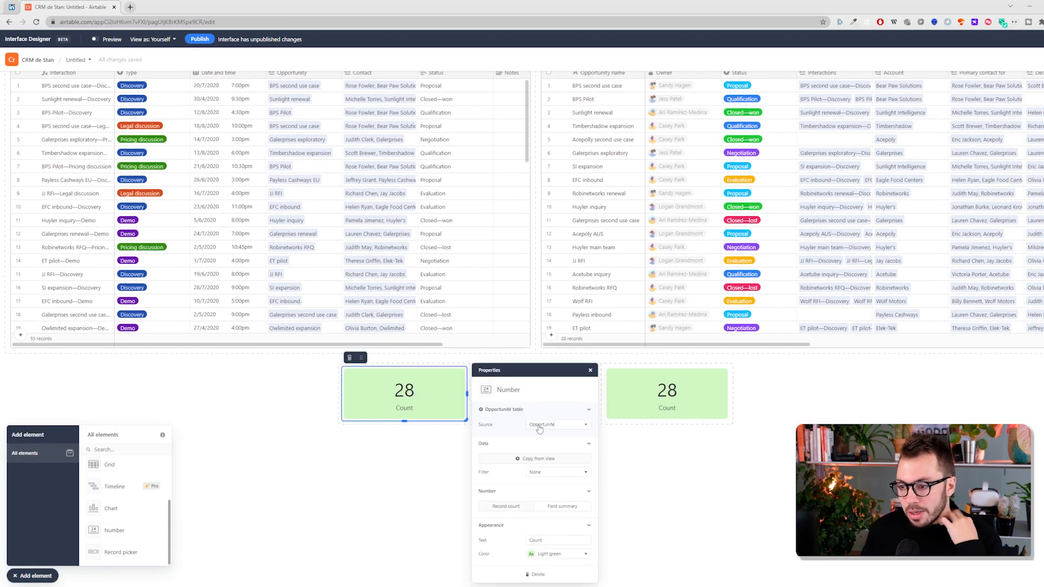
pyautogui.click(552, 508)
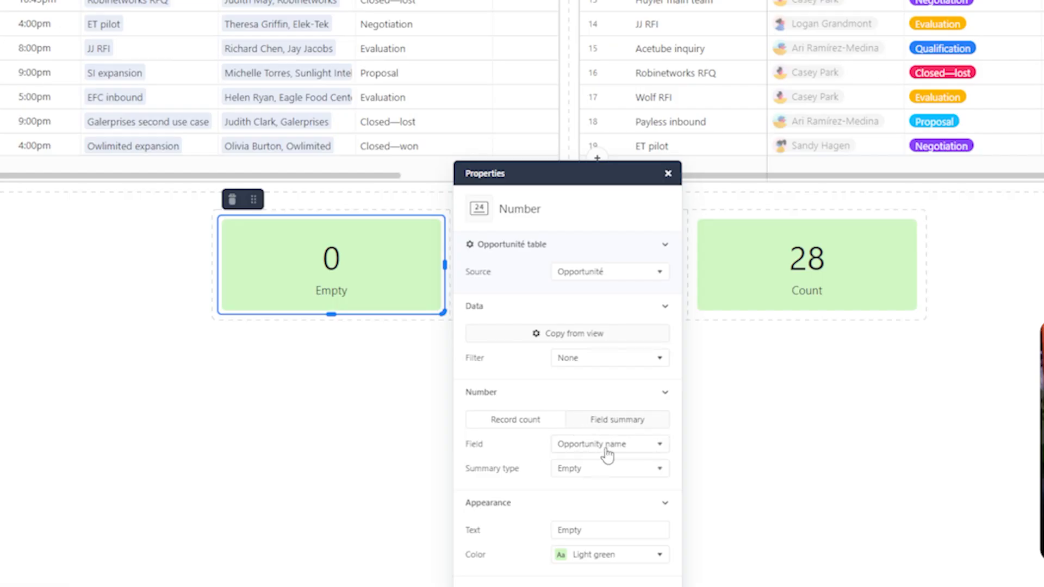
pyautogui.click(603, 446)
pyautogui.scroll(-3, 567, 380)
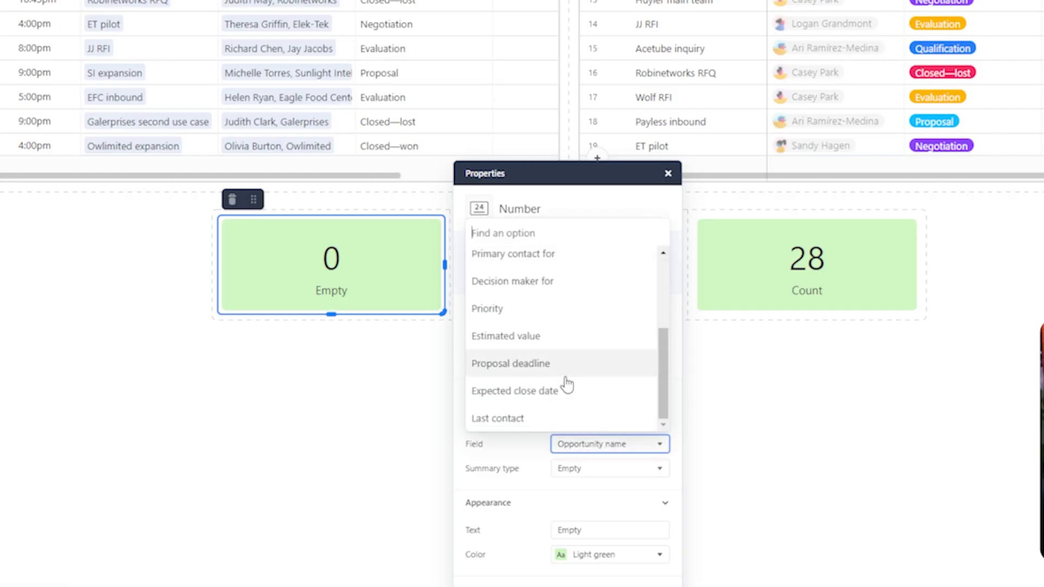
pyautogui.click(559, 338)
pyautogui.click(607, 471)
pyautogui.click(546, 287)
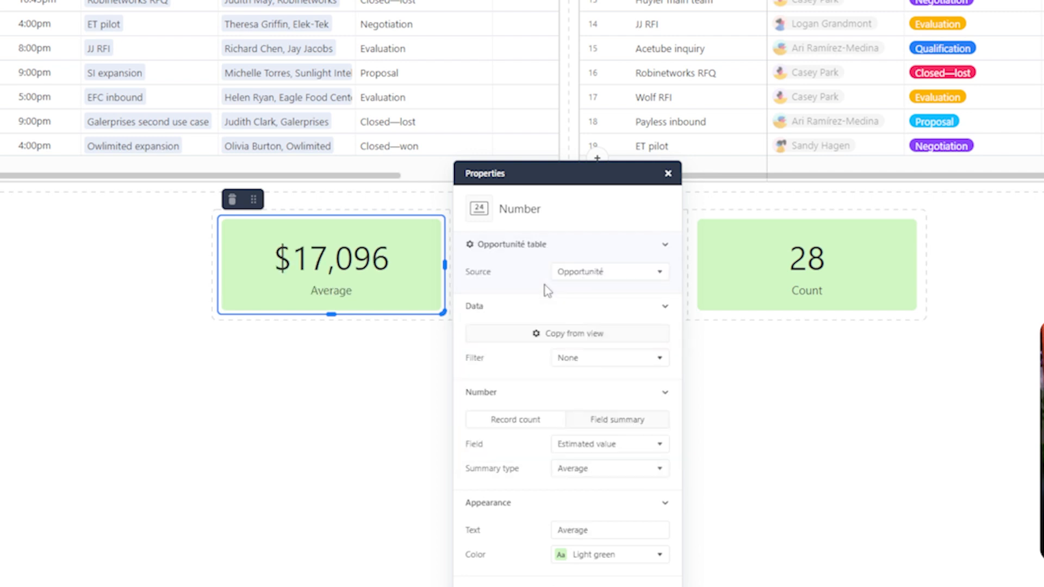
# Step: Change the caption text of the middle number element to "Opportunités"
pyautogui.click(575, 308)
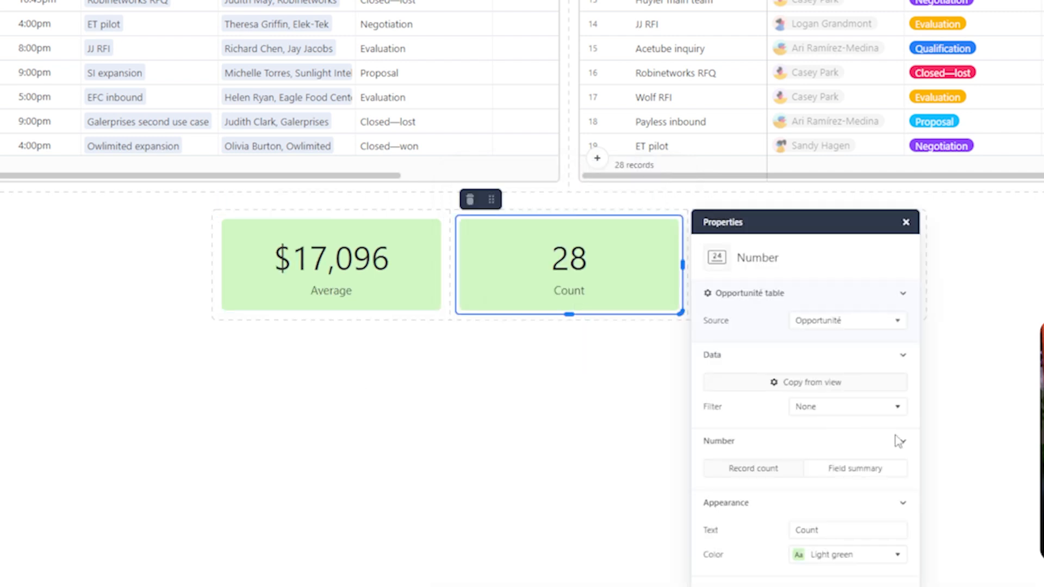
pyautogui.doubleClick(791, 530)
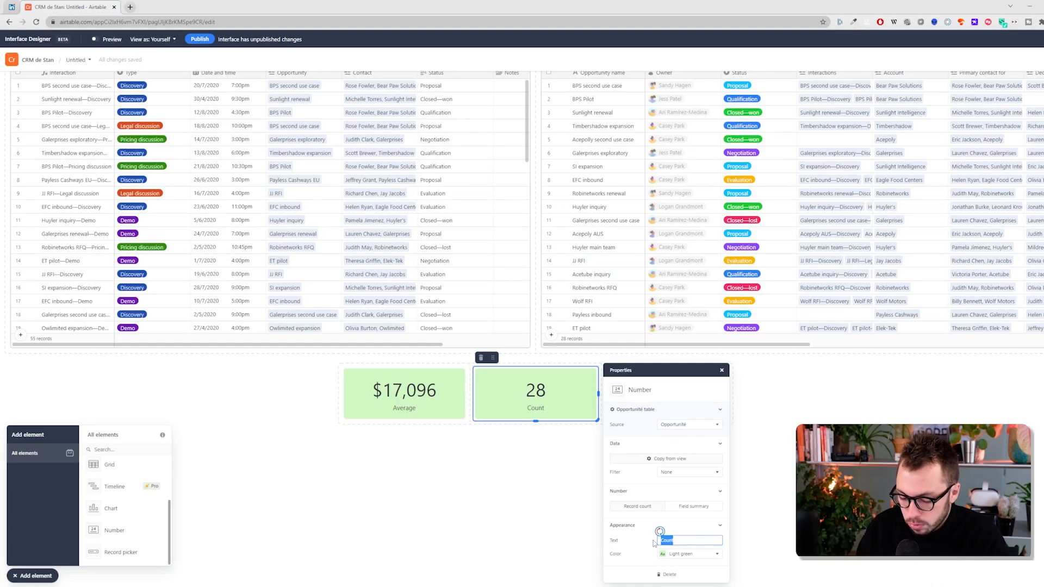
pyautogui.write('Oppor')
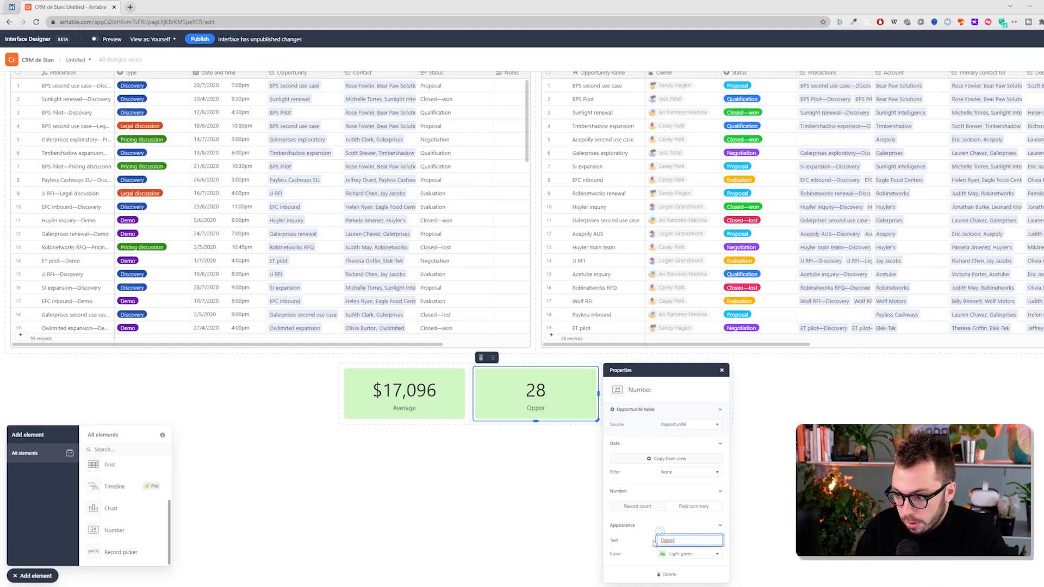
pyautogui.write('tunités')
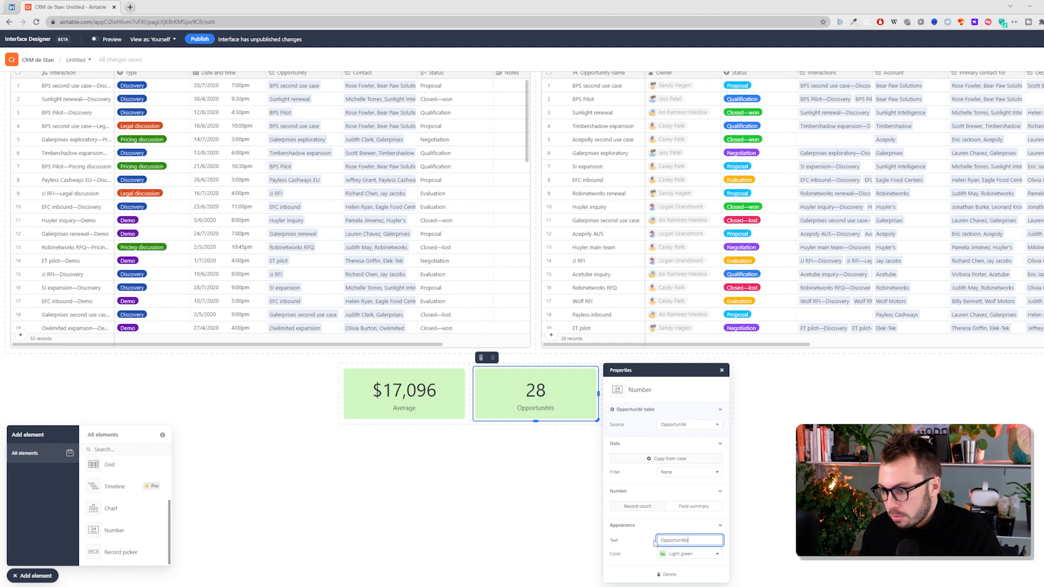
pyautogui.click(743, 547)
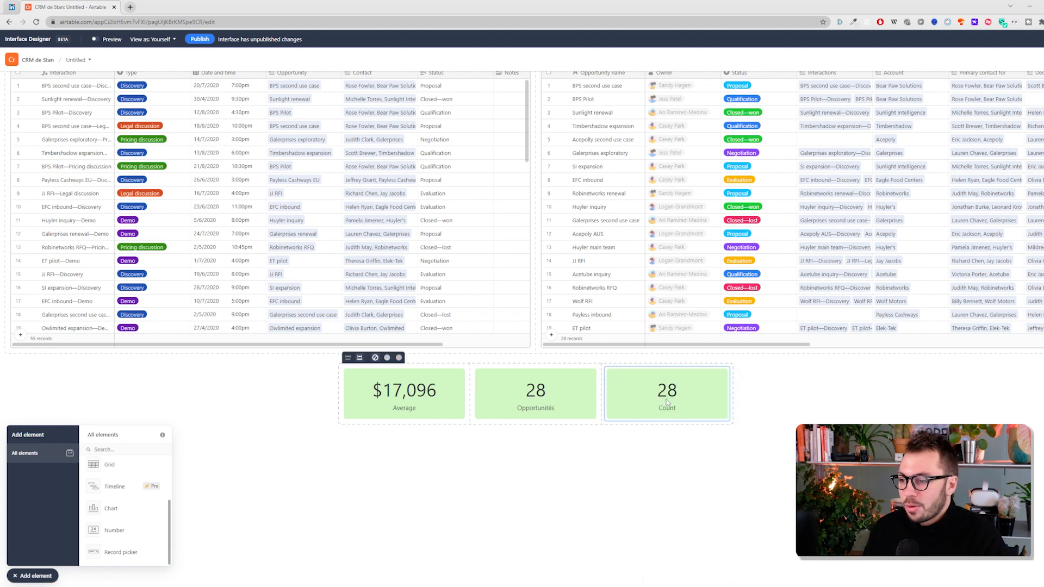
# Step: Set the third number element's source to the Interactions table and its caption text to "Interactions"
pyautogui.click(667, 399)
pyautogui.click(830, 423)
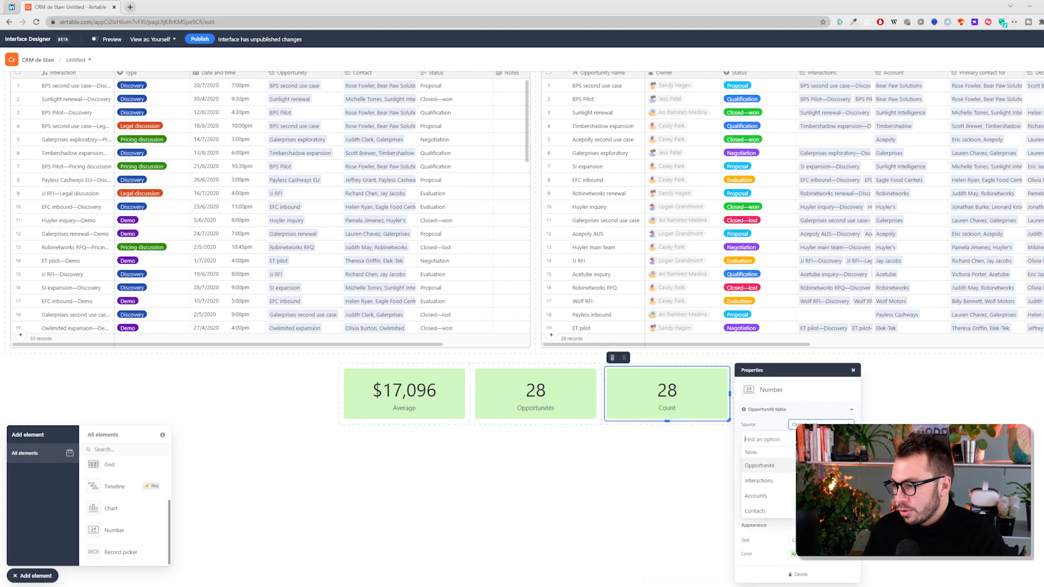
pyautogui.click(767, 496)
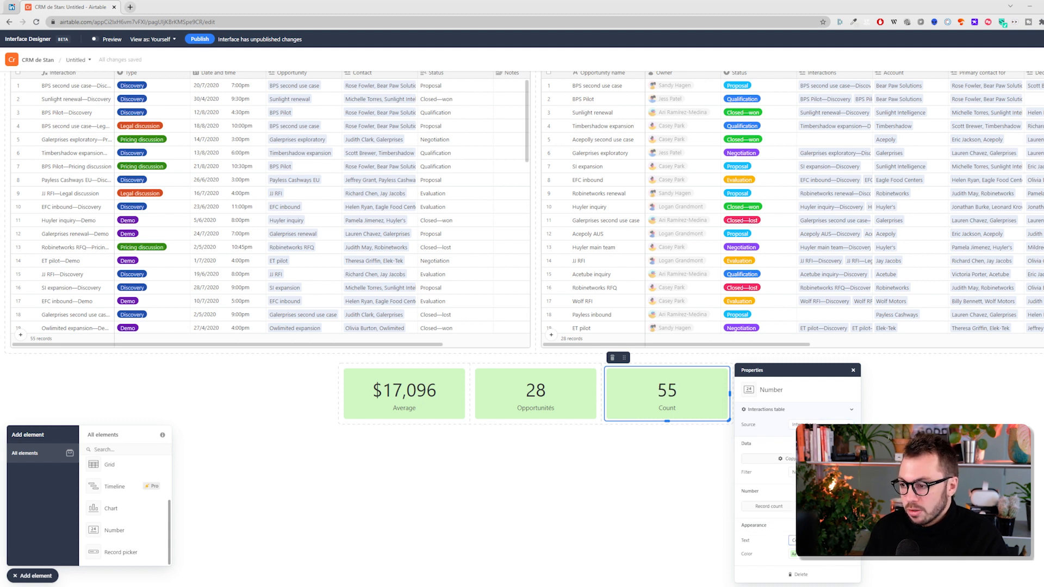
pyautogui.write('Inte')
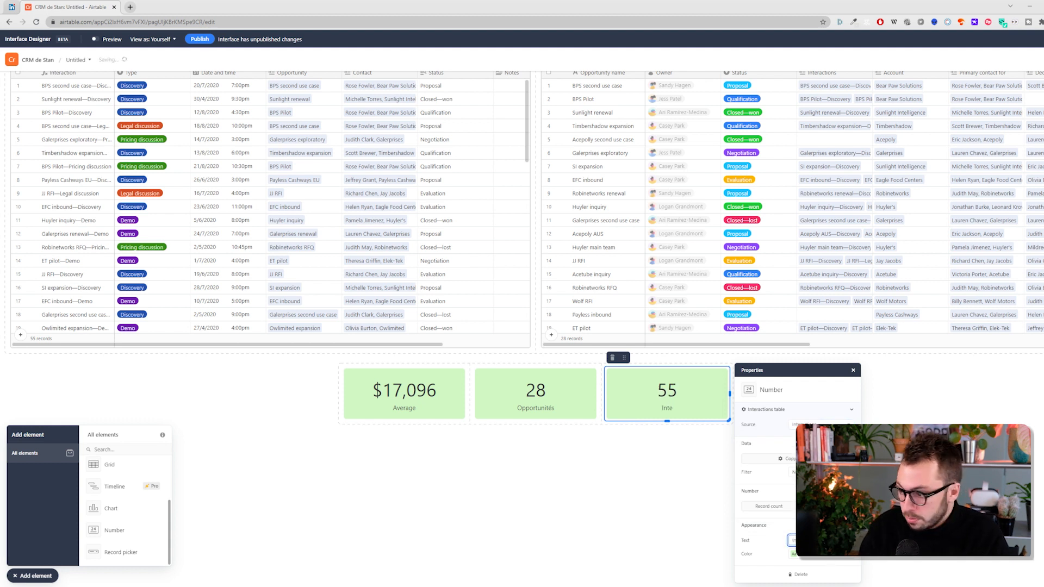
pyautogui.write('ractions')
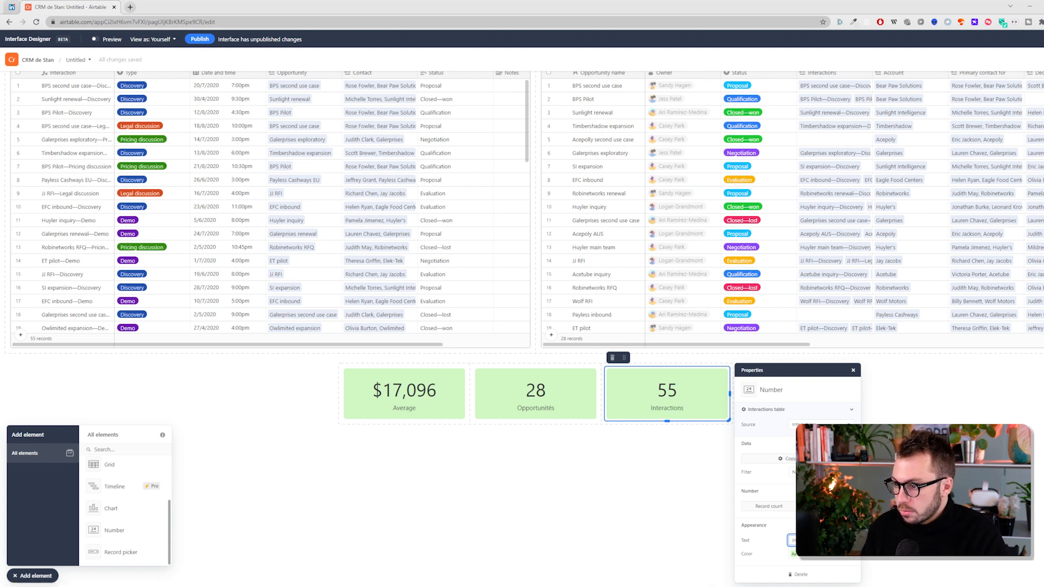
pyautogui.press('Escape')
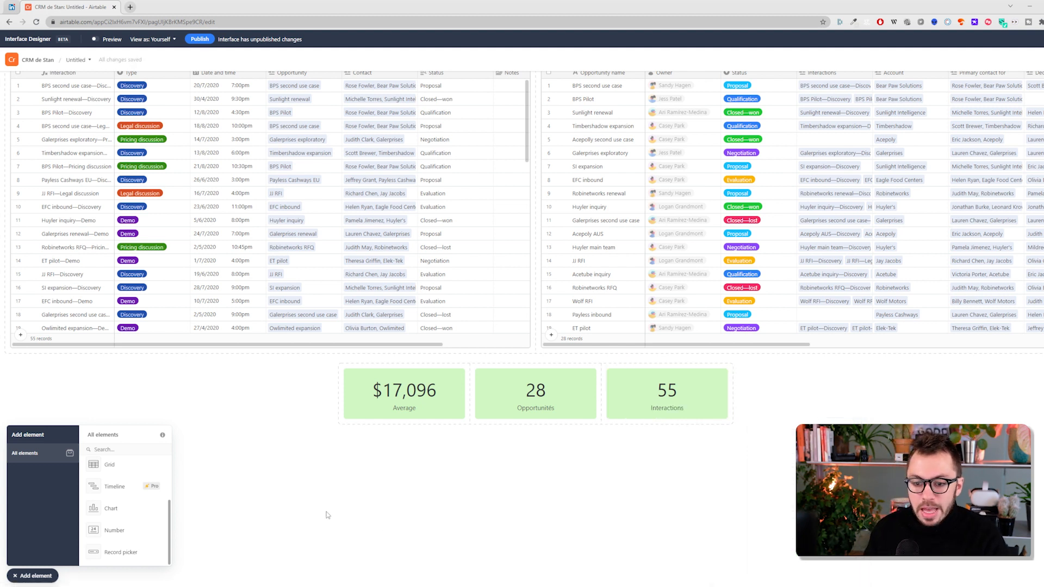
# Step: Place a full-width divider below the number elements and a donut chart of the Opportunité table beneath it
pyautogui.scroll(3, 125, 524)
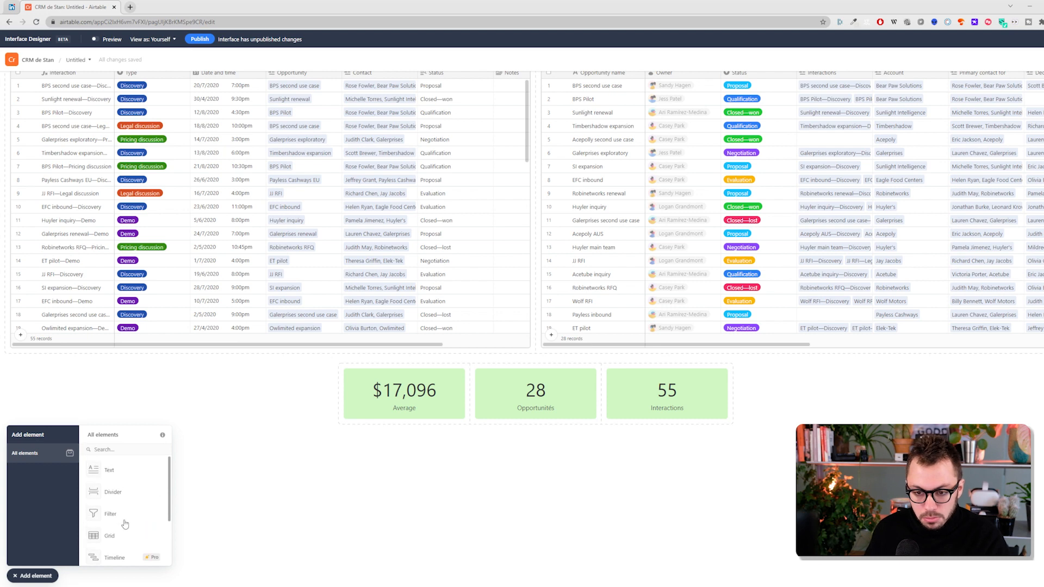
pyautogui.moveTo(425, 444); pyautogui.dragTo(310, 490)
pyautogui.scroll(-3, 124, 490)
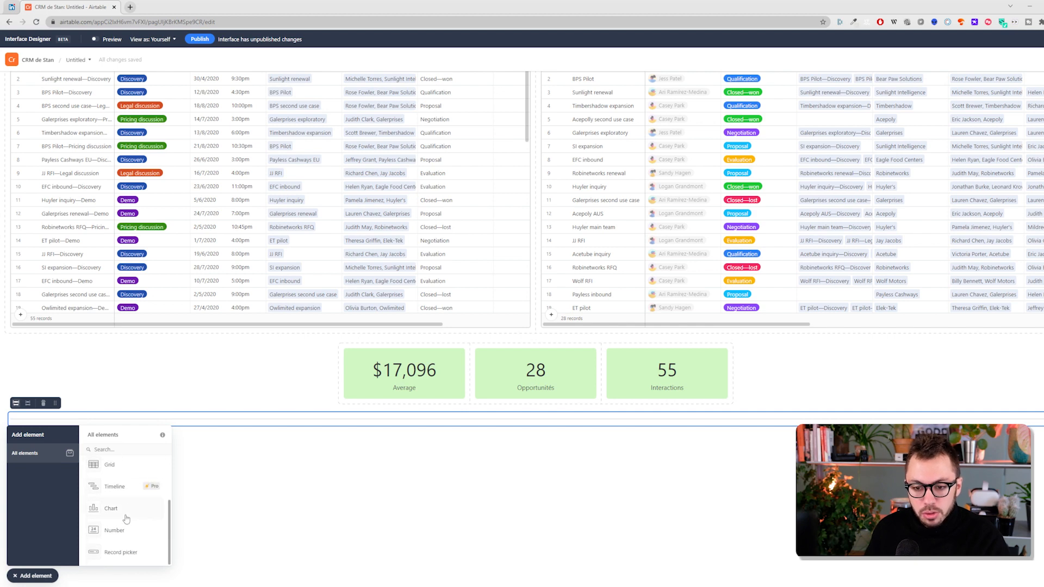
pyautogui.moveTo(133, 512); pyautogui.dragTo(588, 481)
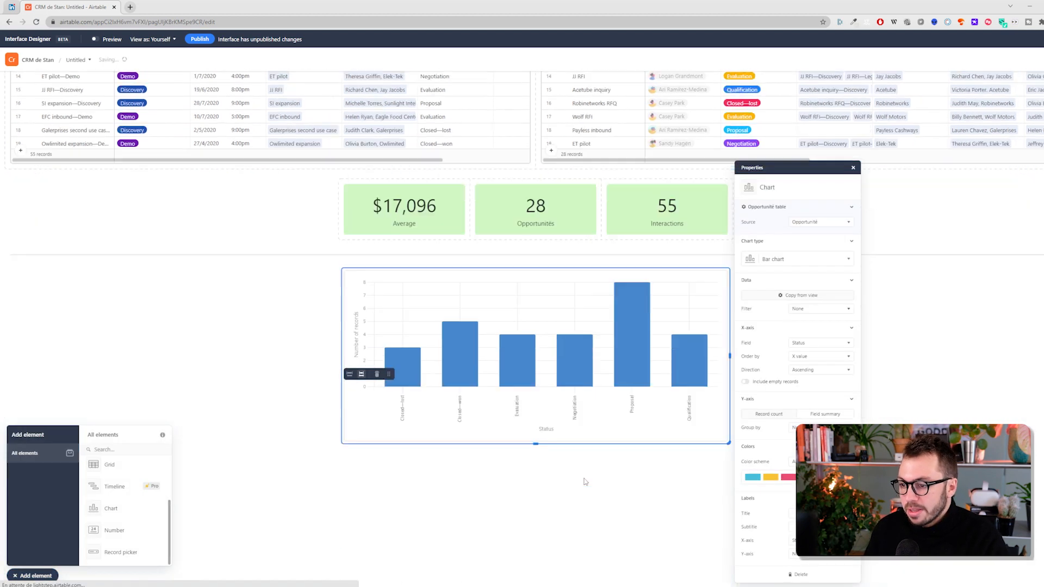
pyautogui.click(787, 258)
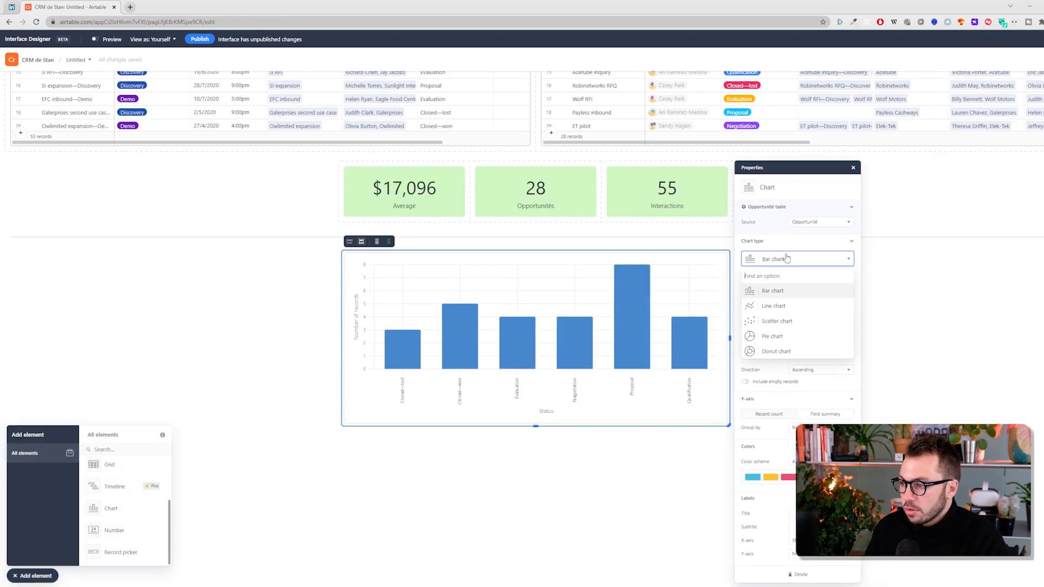
pyautogui.click(773, 354)
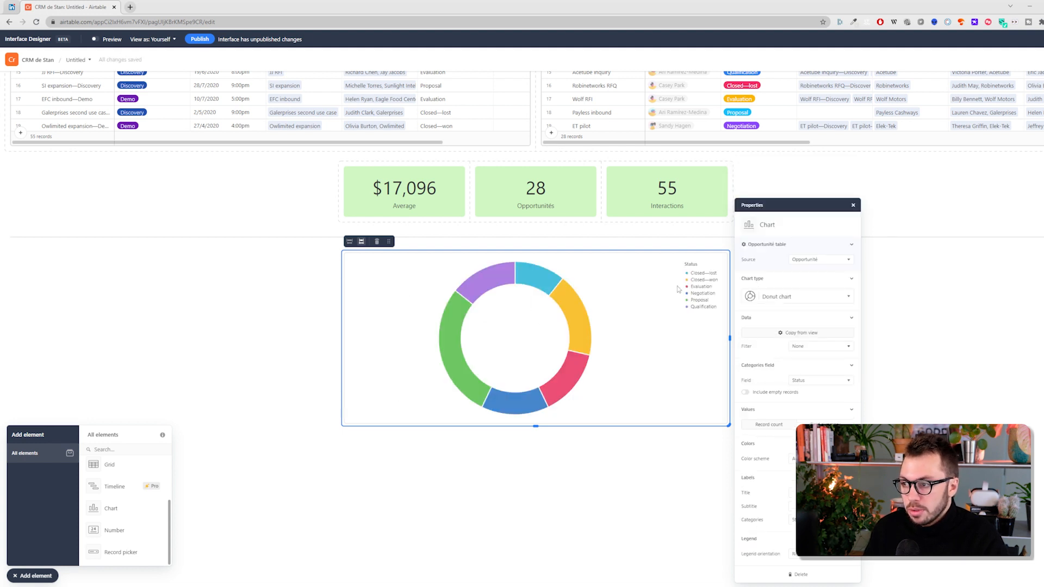
# Step: Place a bar chart of the Opportunité table to the left of the donut chart and try moving it further left
pyautogui.moveTo(898, 331); pyautogui.dragTo(290, 330)
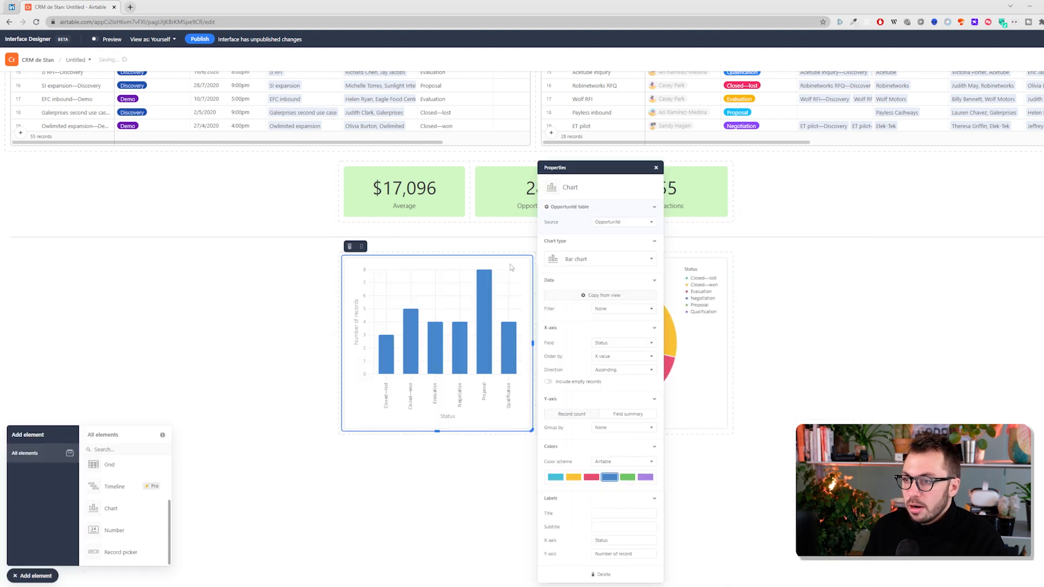
pyautogui.moveTo(361, 246); pyautogui.dragTo(255, 293)
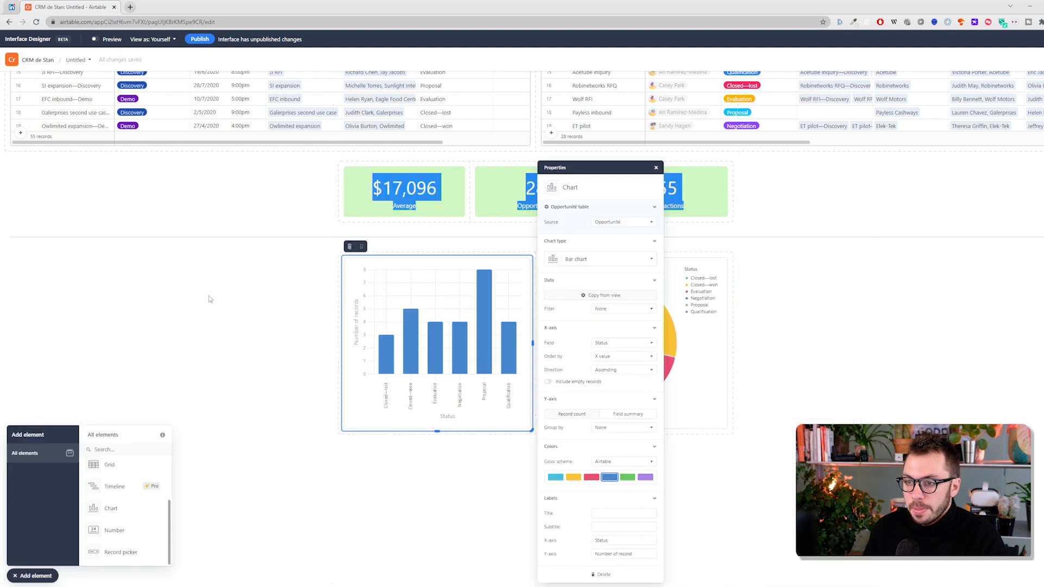
# Step: Delete the bar chart below the divider and set the remaining donut chart to the wide layout
pyautogui.click(350, 247)
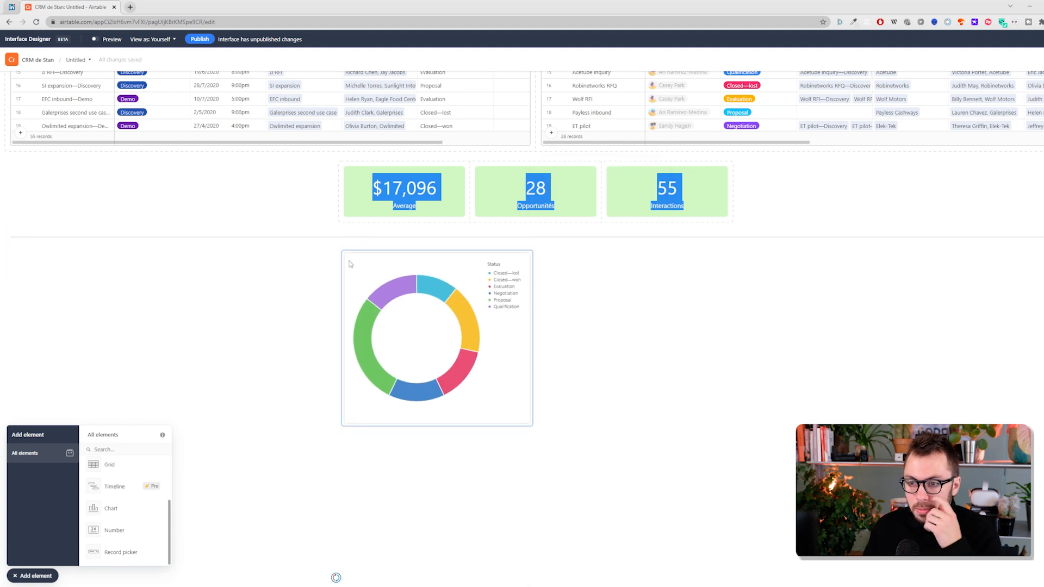
pyautogui.click(348, 250)
pyautogui.click(351, 268)
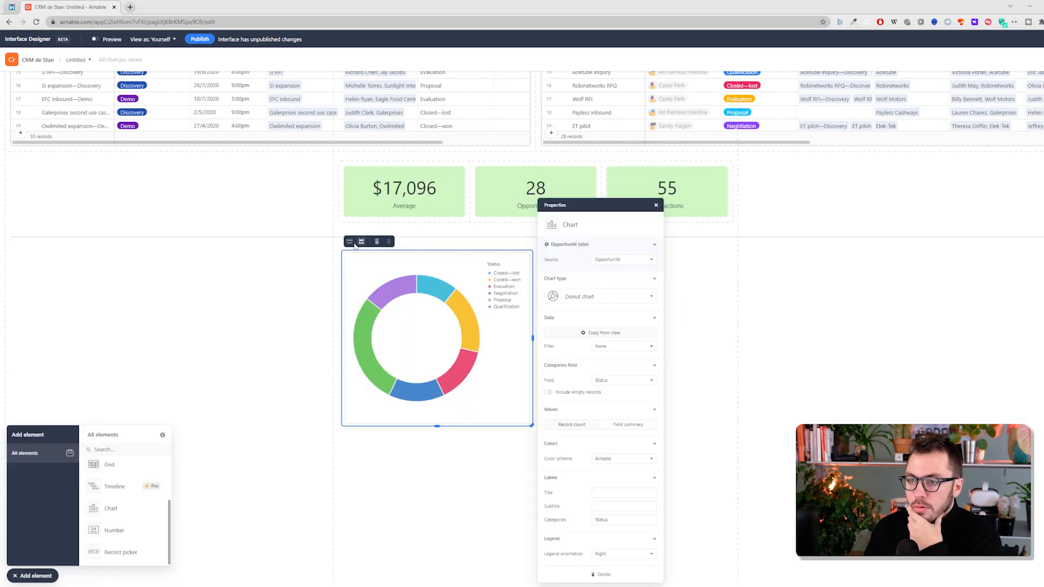
pyautogui.click(349, 241)
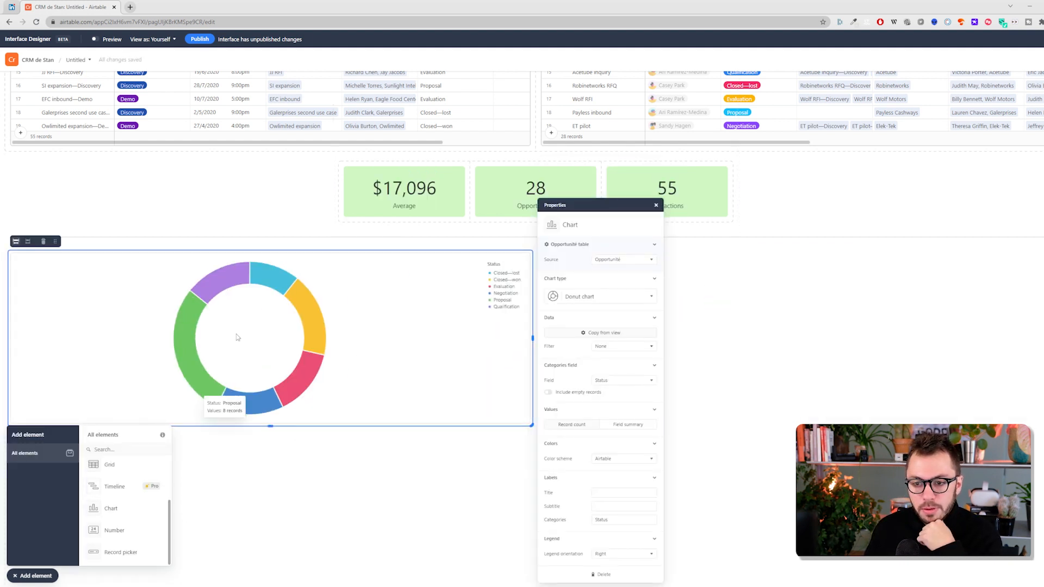
pyautogui.click(27, 241)
pyautogui.click(318, 256)
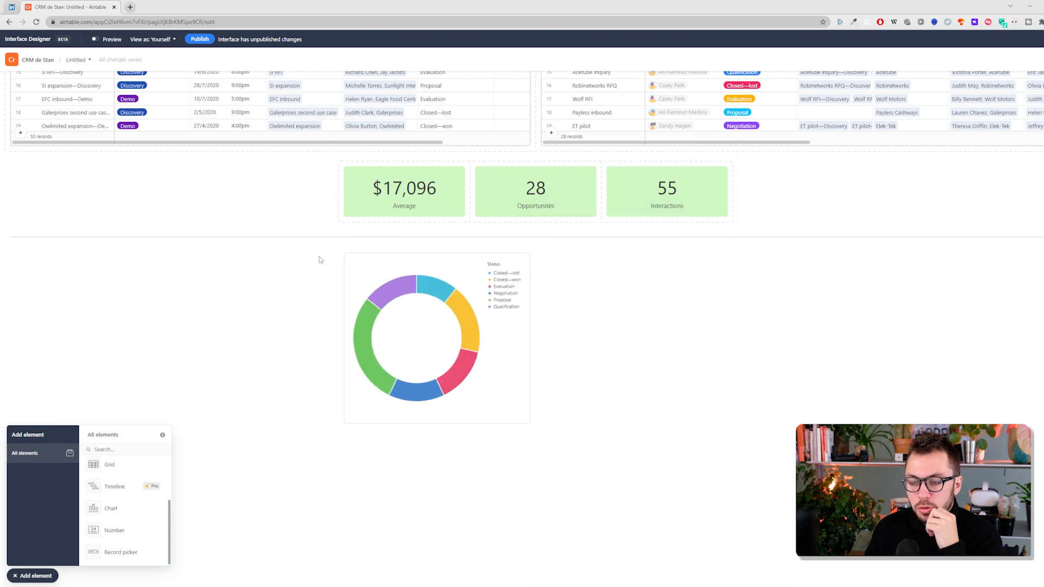
pyautogui.click(360, 288)
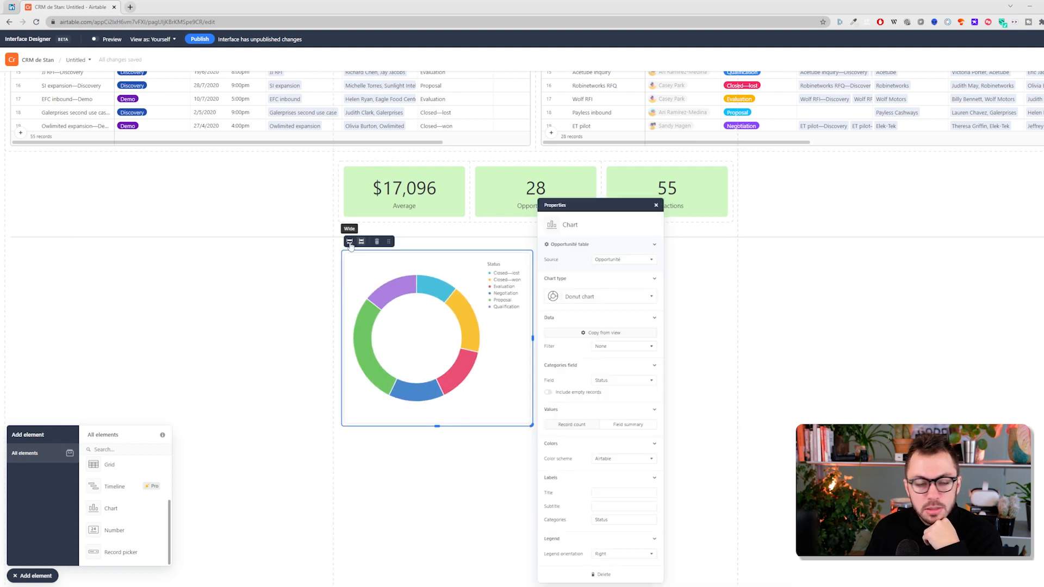
pyautogui.click(350, 242)
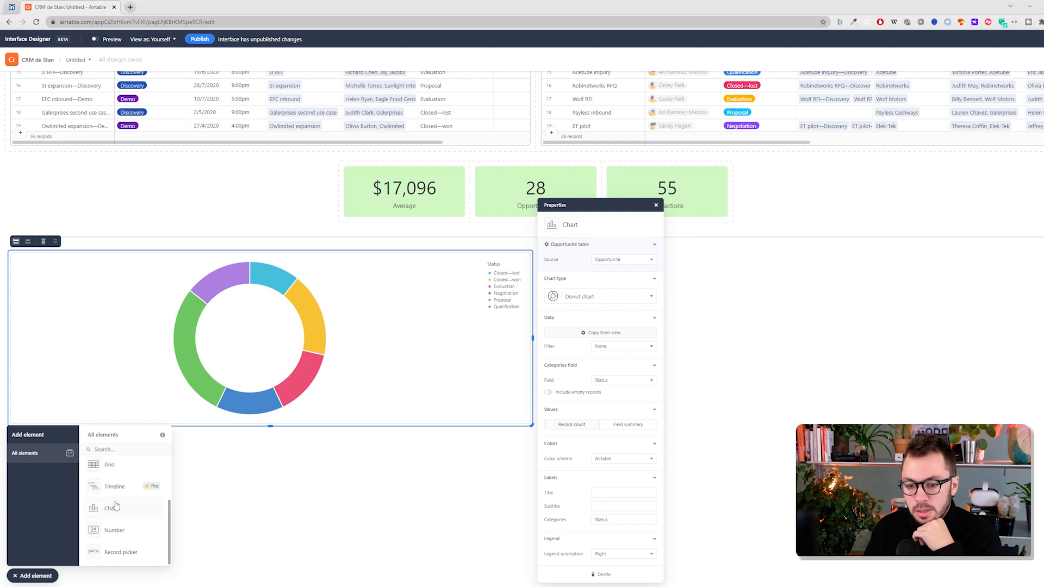
# Step: Place a bar chart to the right of the donut chart, sourced from the Contacts table with Name & organization on the X-axis
pyautogui.moveTo(342, 436); pyautogui.dragTo(760, 332)
pyautogui.click(495, 222)
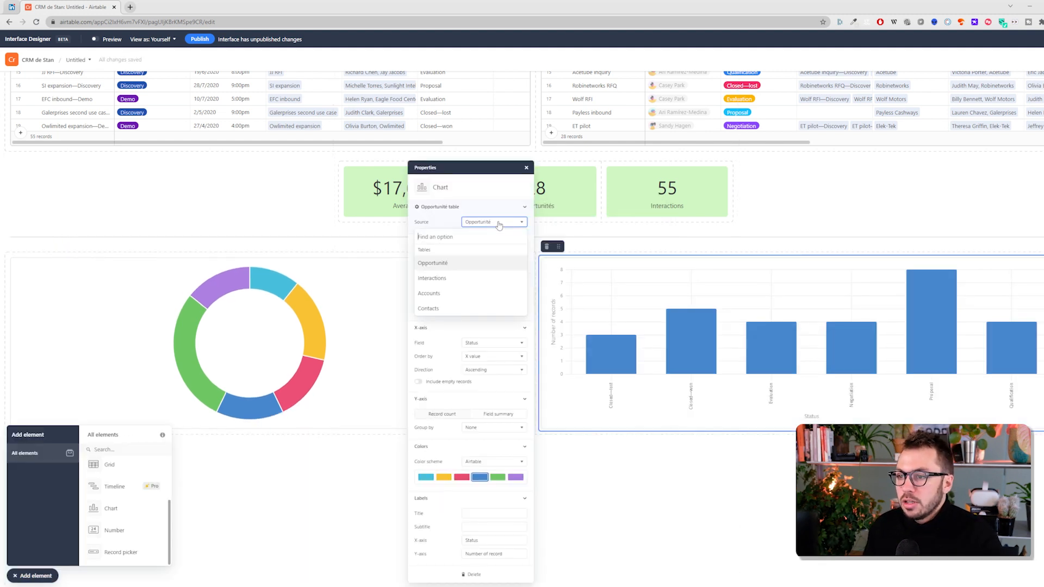
pyautogui.click(443, 308)
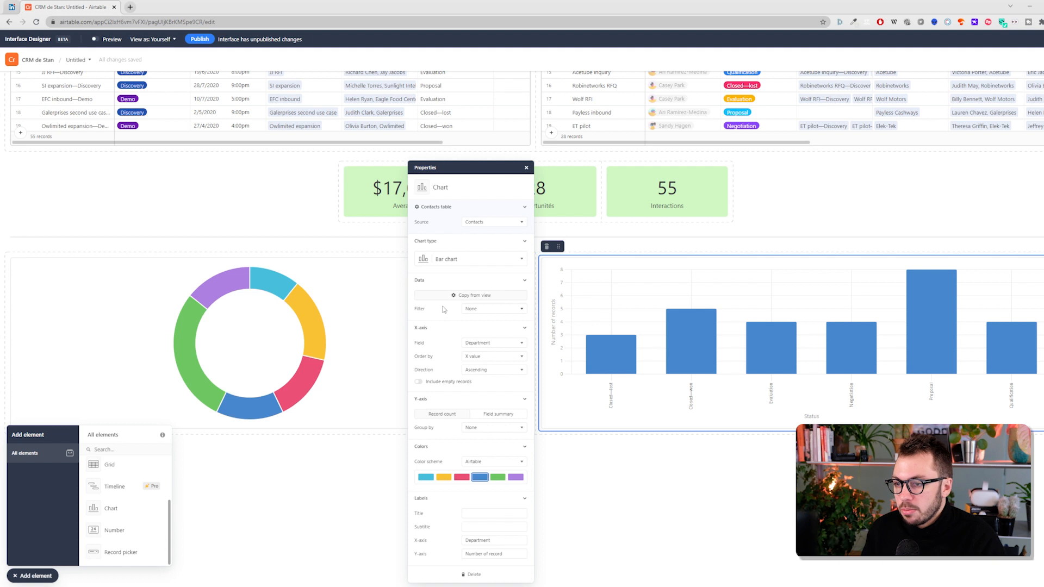
pyautogui.click(484, 259)
pyautogui.click(481, 265)
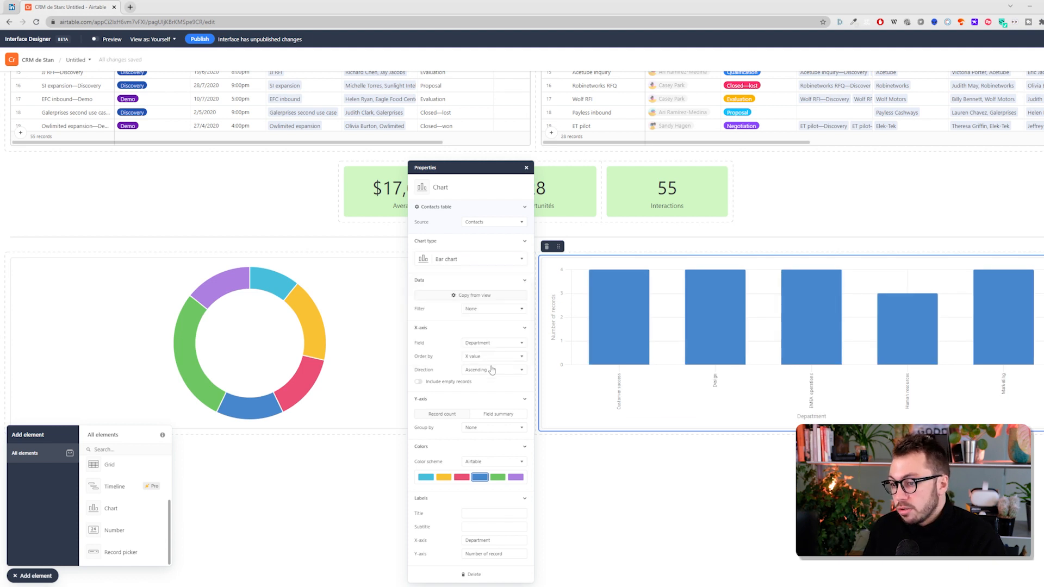
pyautogui.click(495, 343)
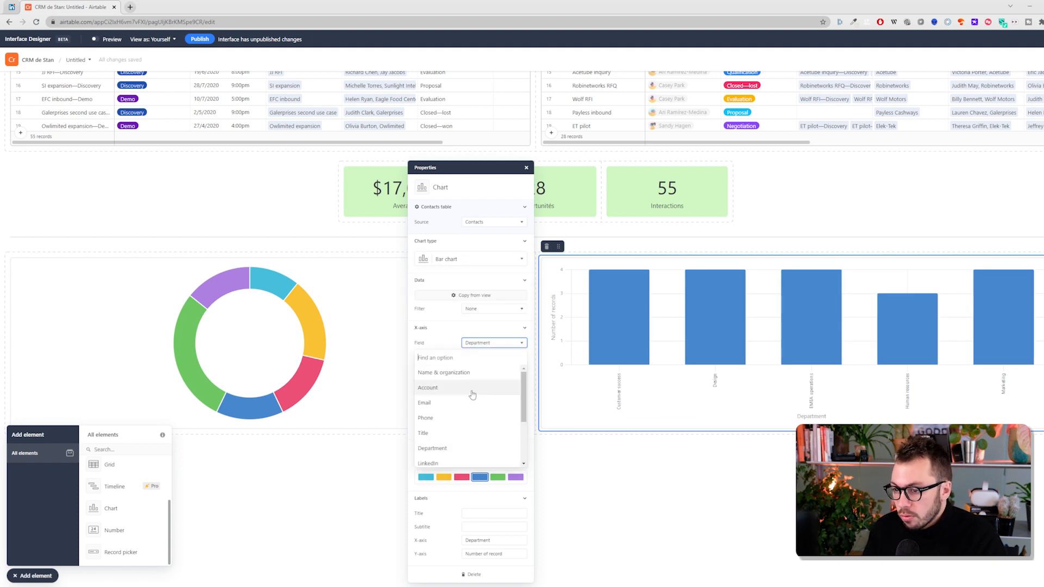
pyautogui.click(479, 374)
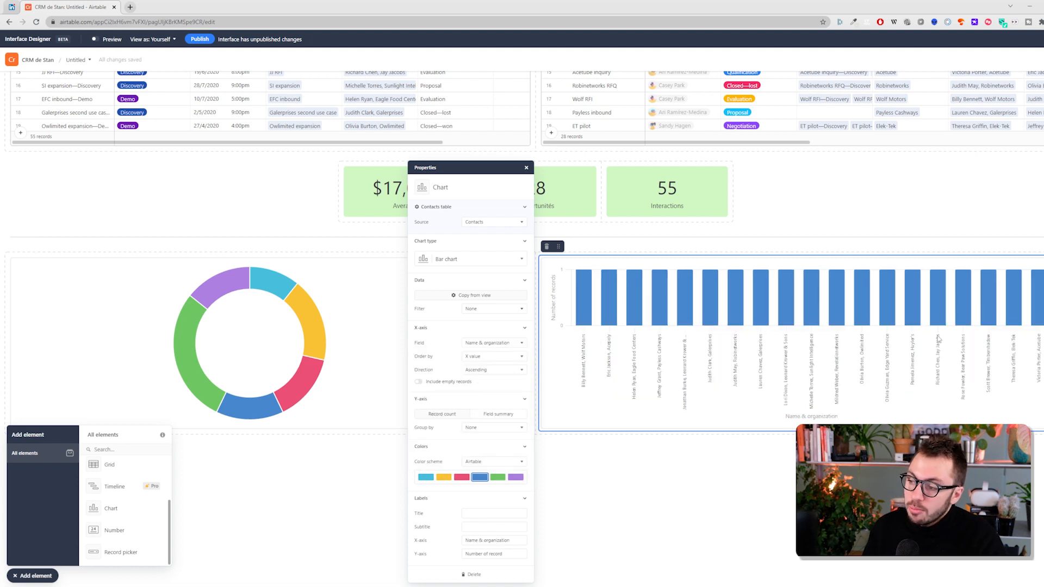
# Step: Switch the new bar chart's source to the Interactions table and color its bars red
pyautogui.click(503, 221)
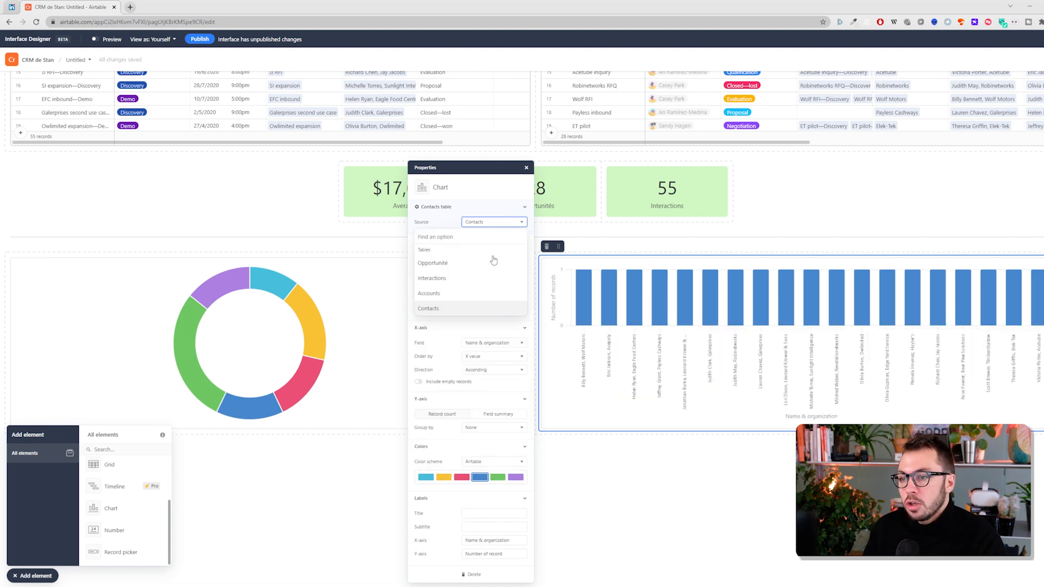
pyautogui.click(479, 279)
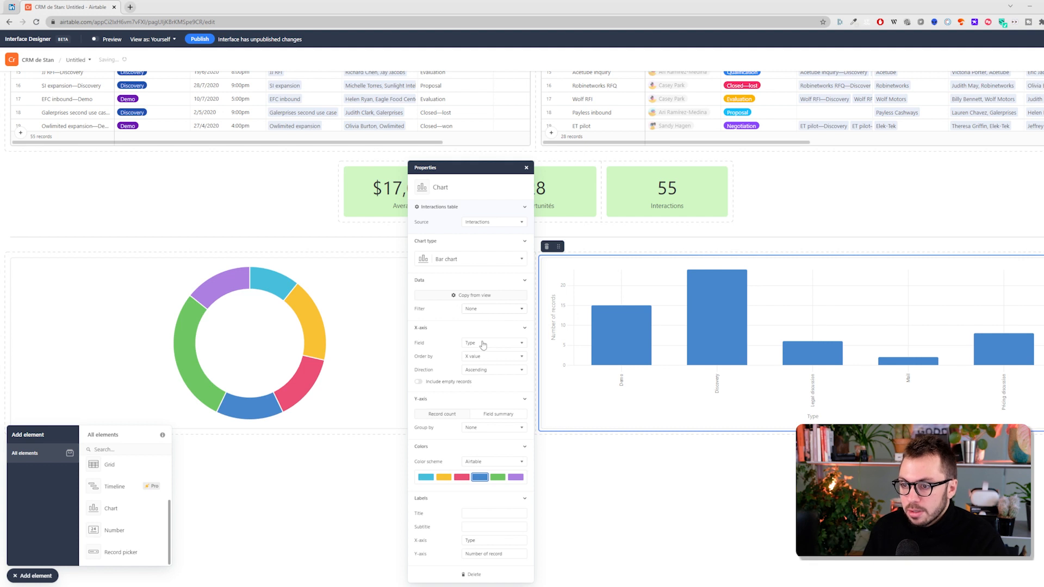
pyautogui.click(483, 346)
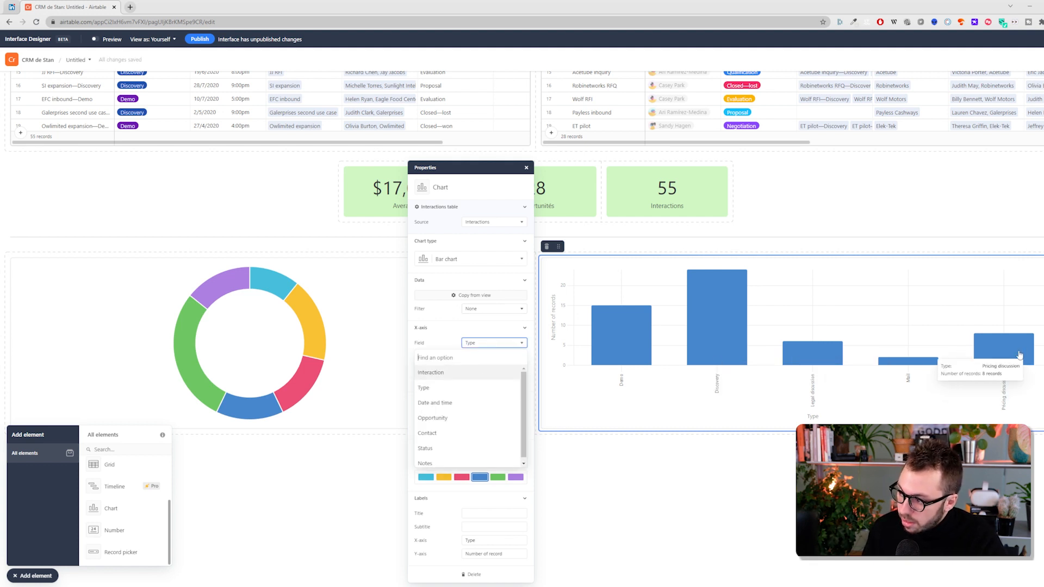
pyautogui.click(462, 478)
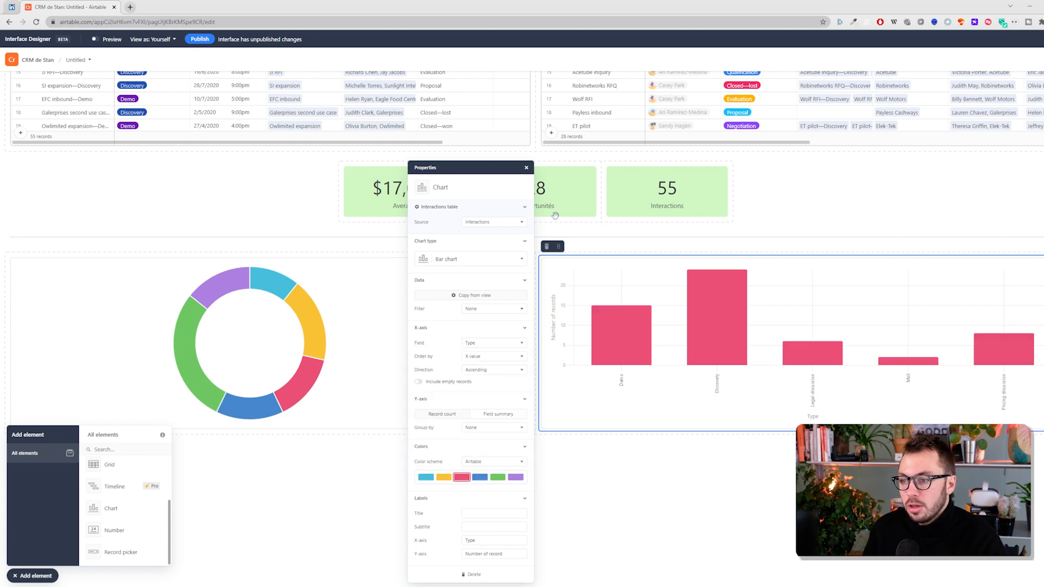
pyautogui.click(527, 167)
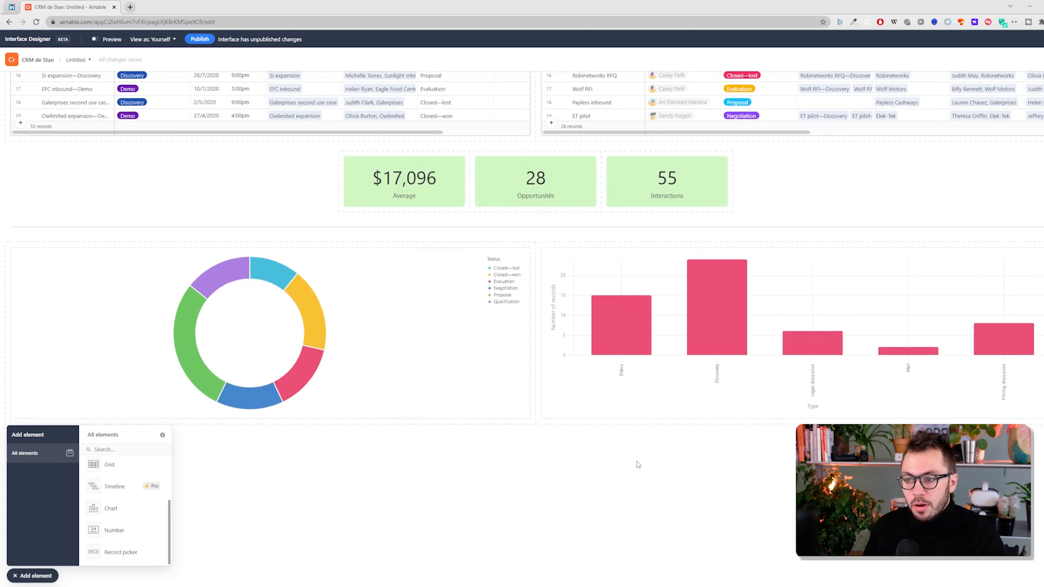
# Step: Publish the Untitled page's changes in the CRM de Stan interface and dismiss the sharing dialog
pyautogui.scroll(1, 642, 465)
pyautogui.scroll(8, 638, 465)
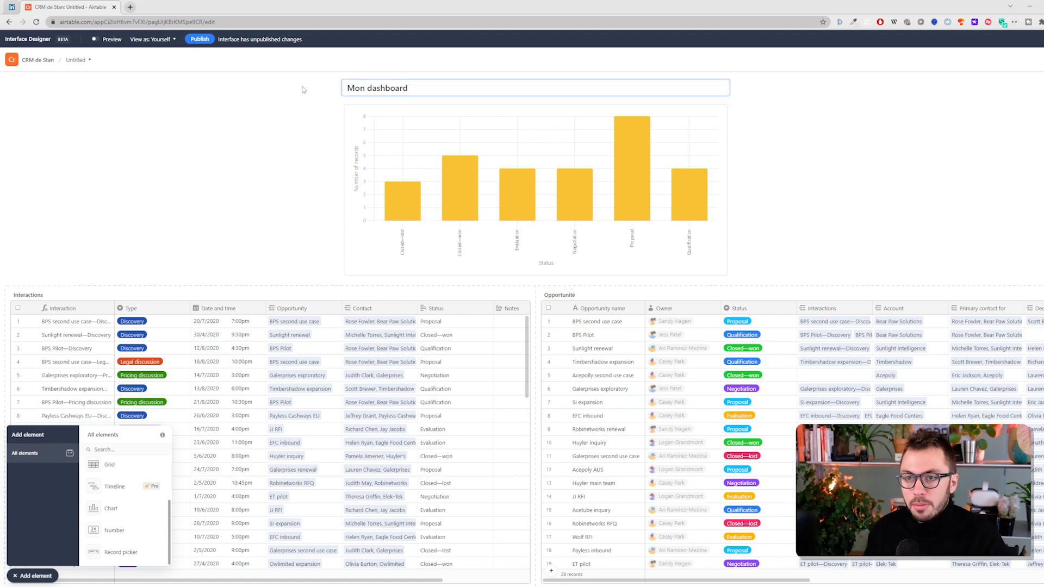
pyautogui.click(200, 38)
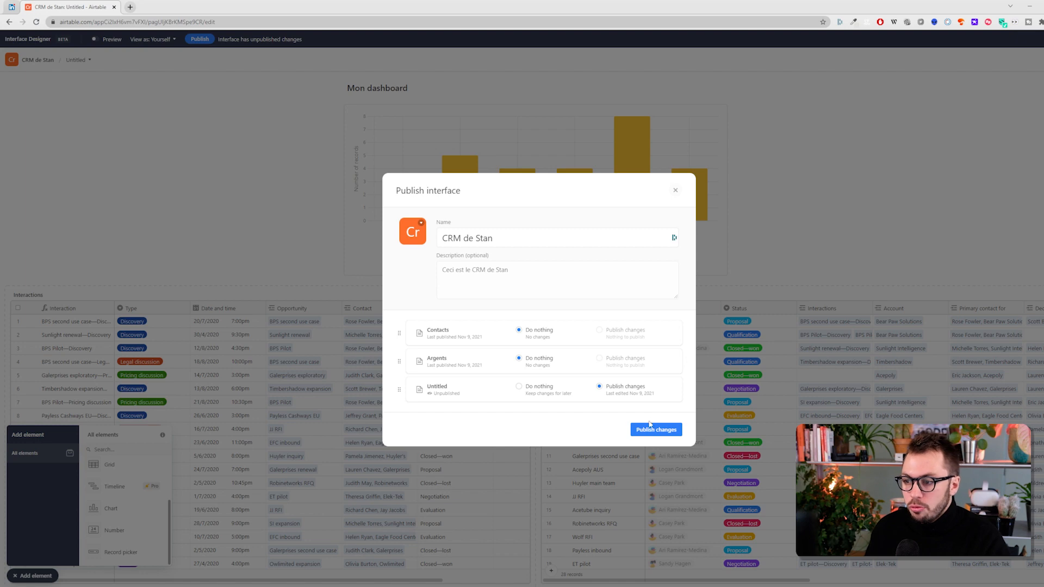
pyautogui.click(653, 429)
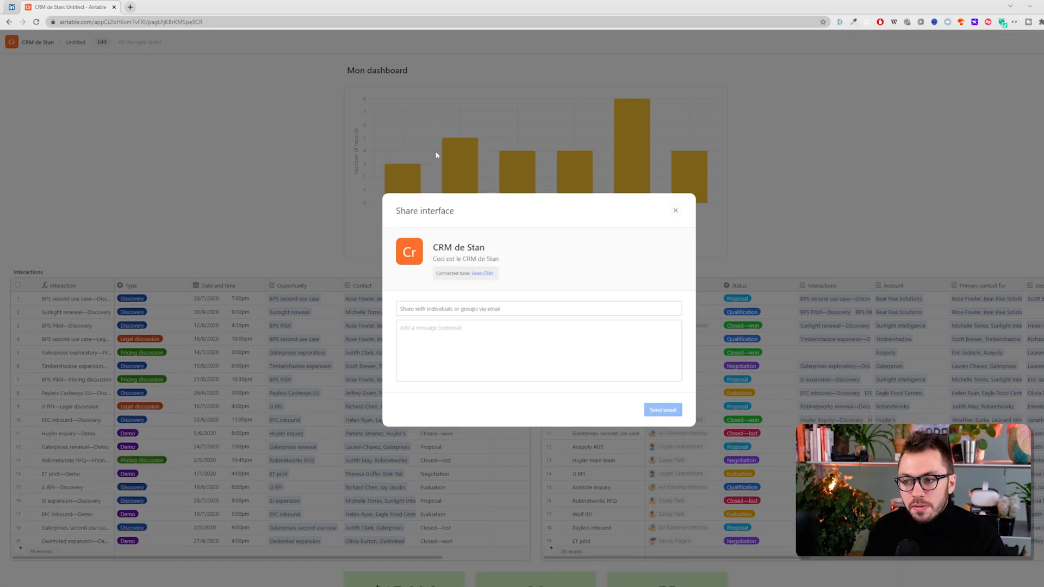
pyautogui.click(676, 211)
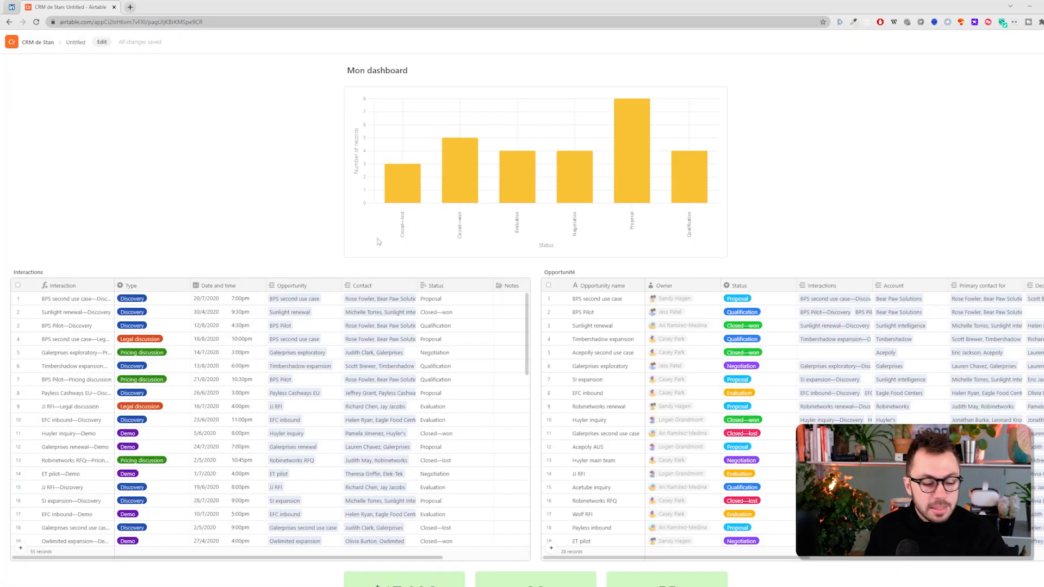
# Step: Go from the published interface's overview to its Sales CRM base and view the Contacts and Interactions tables
pyautogui.click(21, 44)
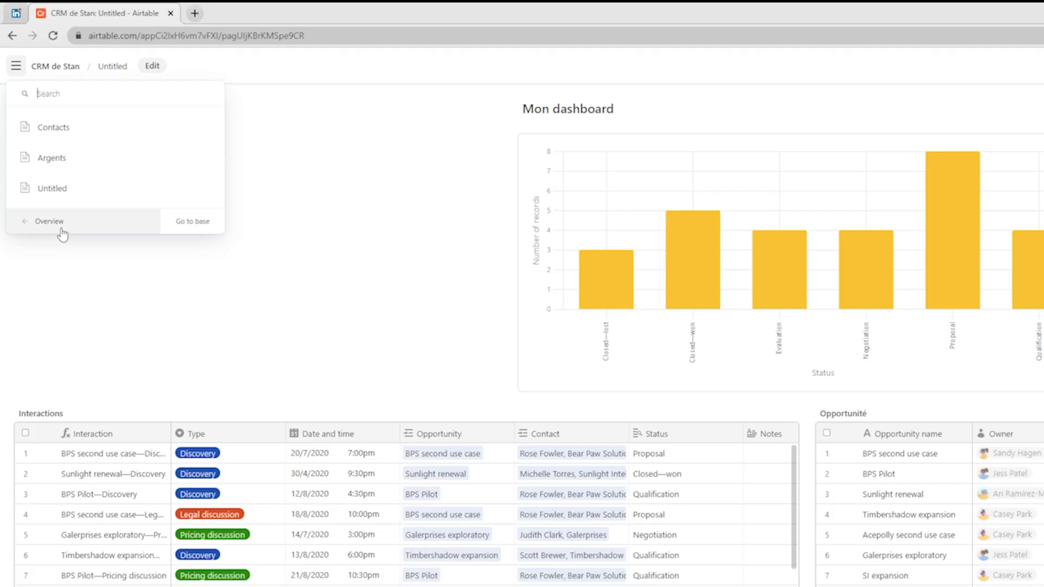
pyautogui.click(41, 147)
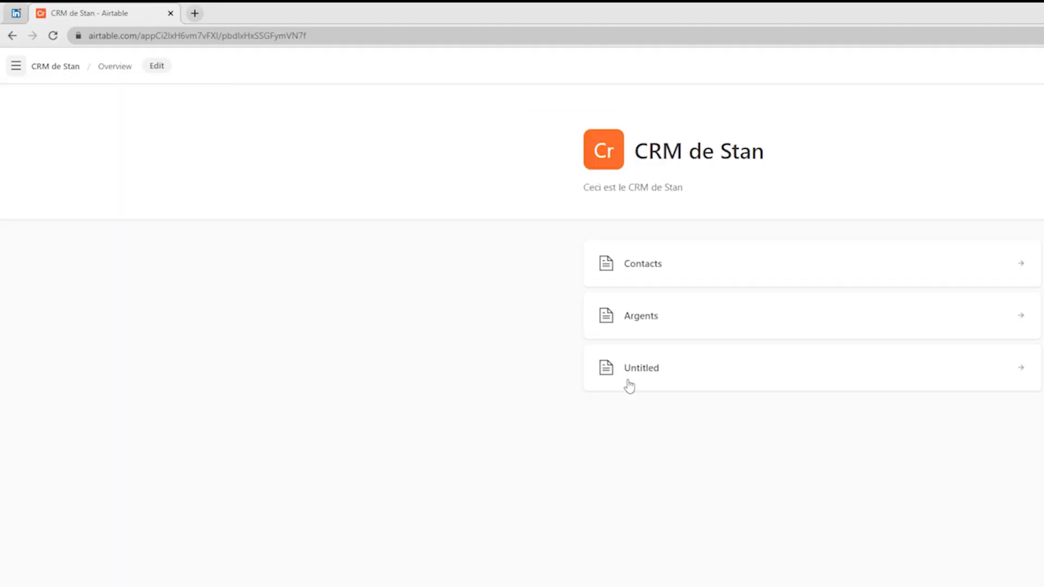
pyautogui.click(18, 65)
pyautogui.click(54, 233)
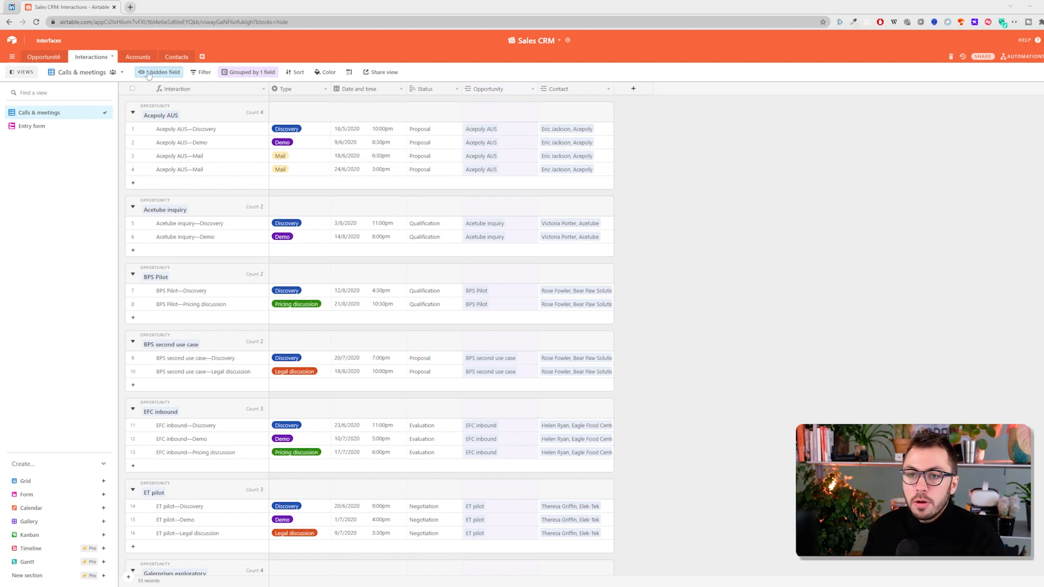
pyautogui.click(139, 58)
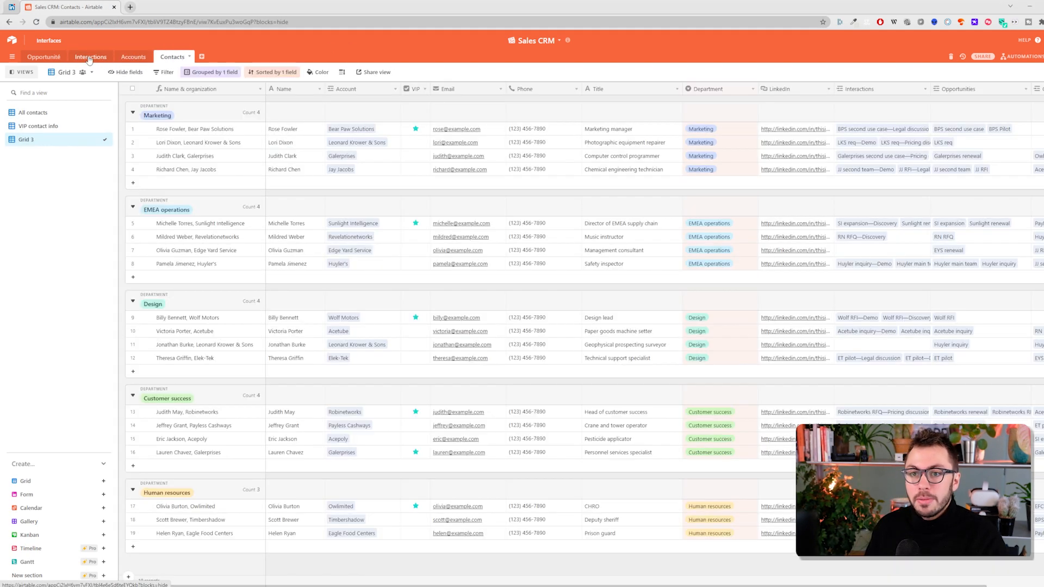
pyautogui.click(88, 59)
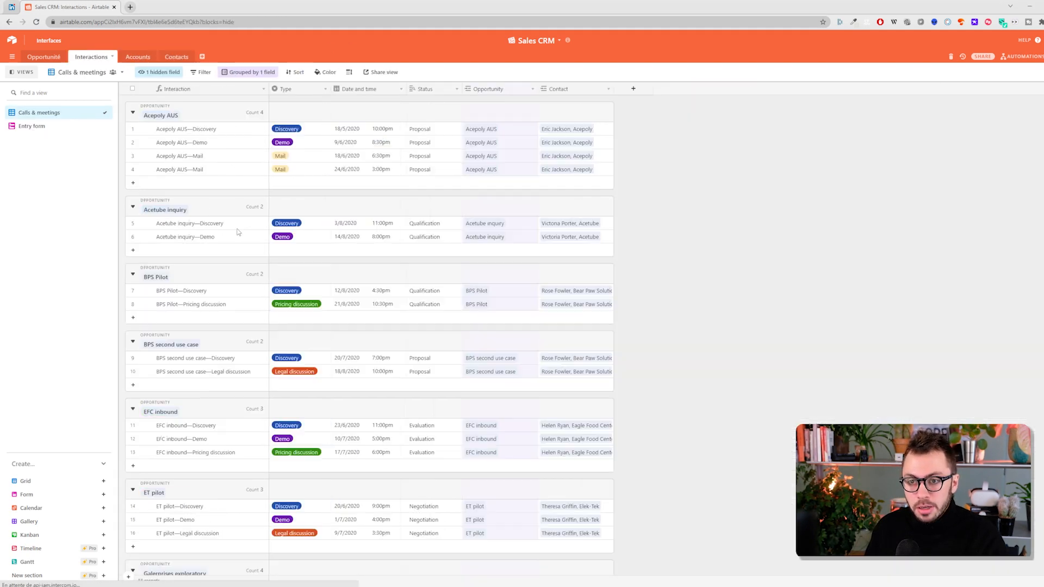
# Step: Open the CRM de Stan interface from the base's interface list and start editing it
pyautogui.click(49, 41)
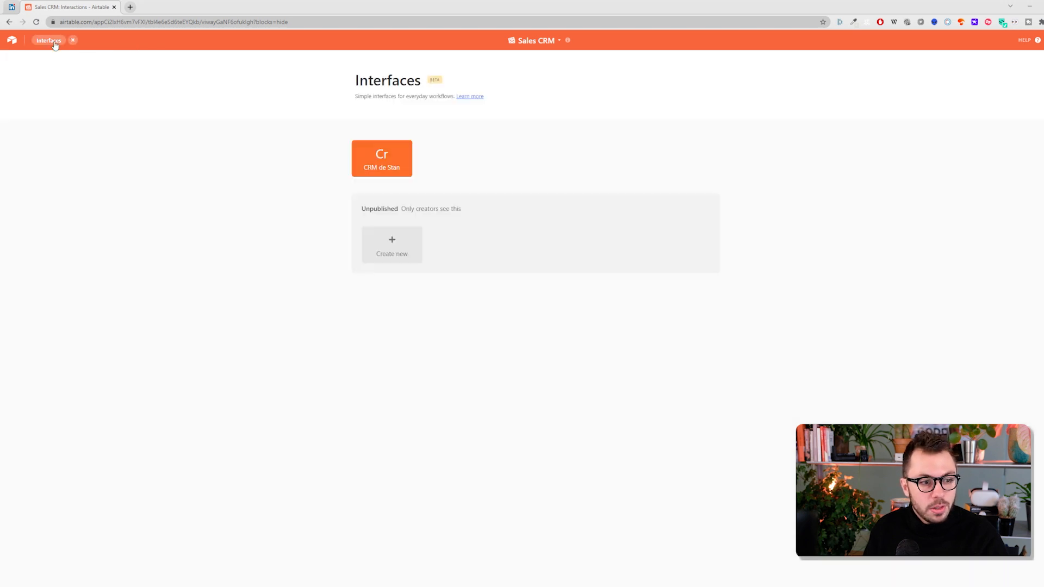
pyautogui.click(374, 162)
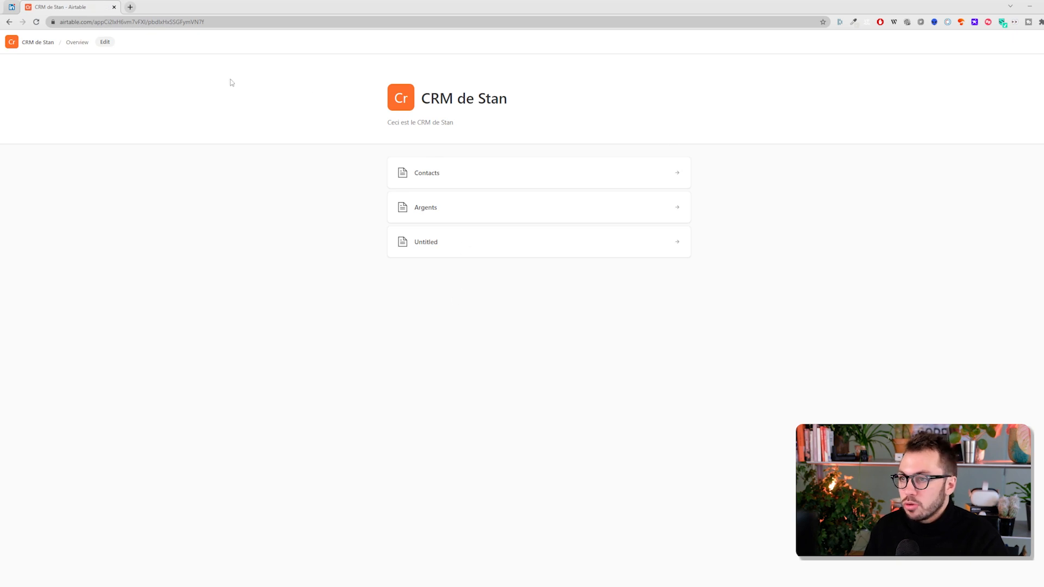
pyautogui.click(110, 43)
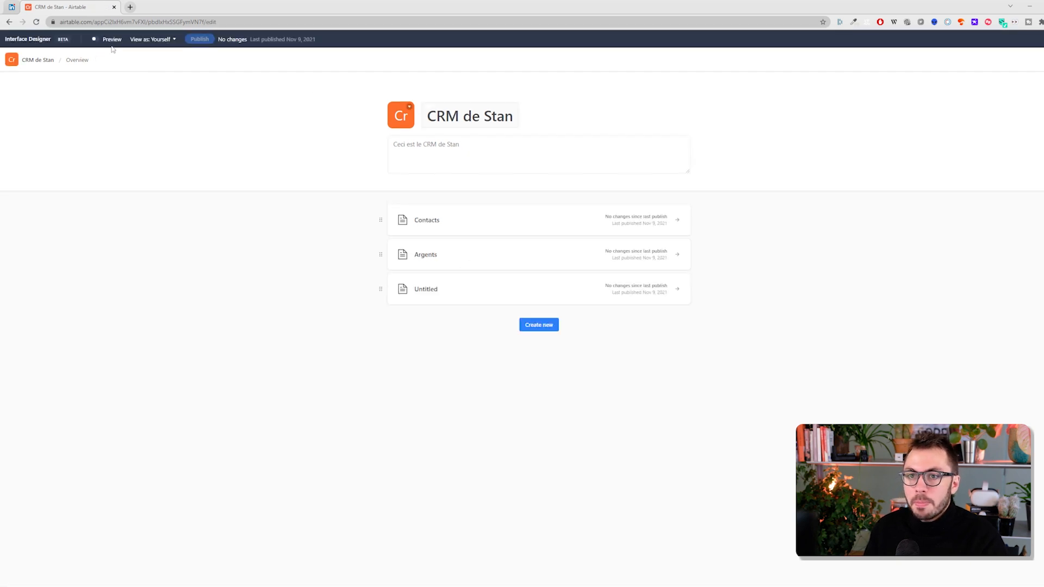
# Step: View the Contacts page, return to the interface overview and try reordering Contacts in the page list
pyautogui.click(609, 220)
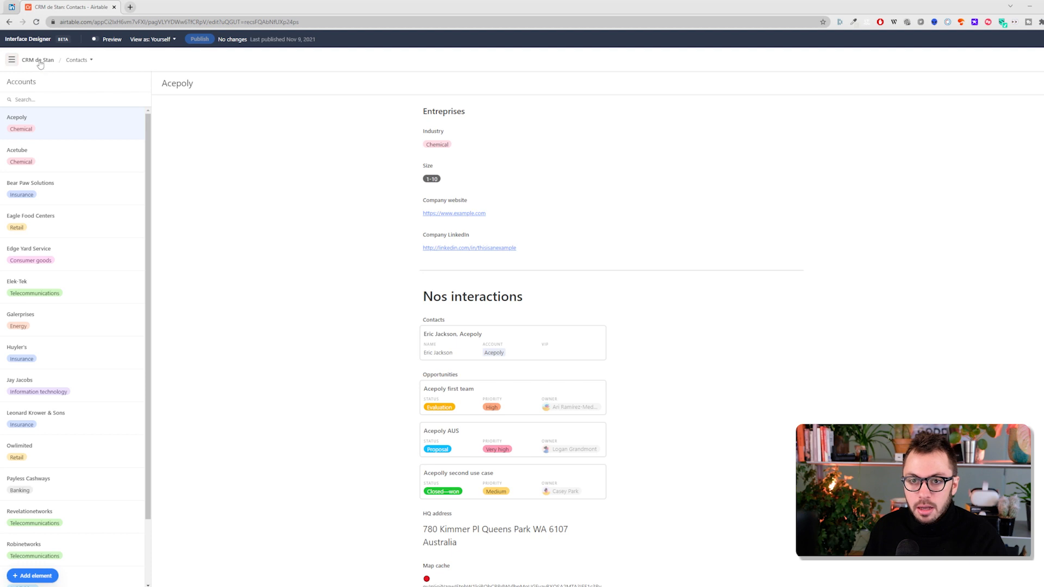
pyautogui.click(12, 59)
pyautogui.click(32, 185)
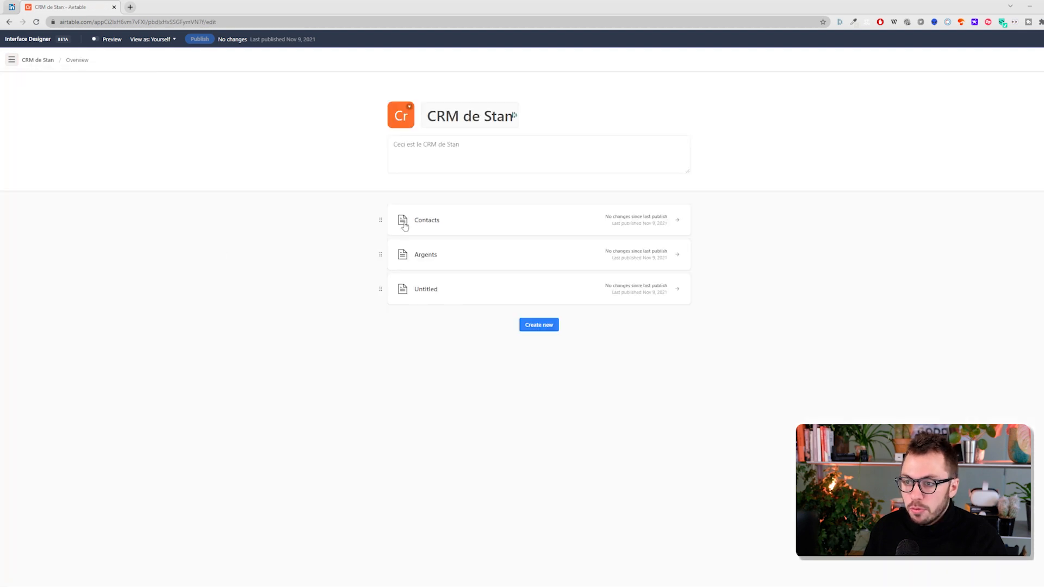
pyautogui.moveTo(381, 219)
pyautogui.mouseDown()
pyautogui.moveTo(380, 265)
pyautogui.moveTo(379, 221)
pyautogui.mouseUp()
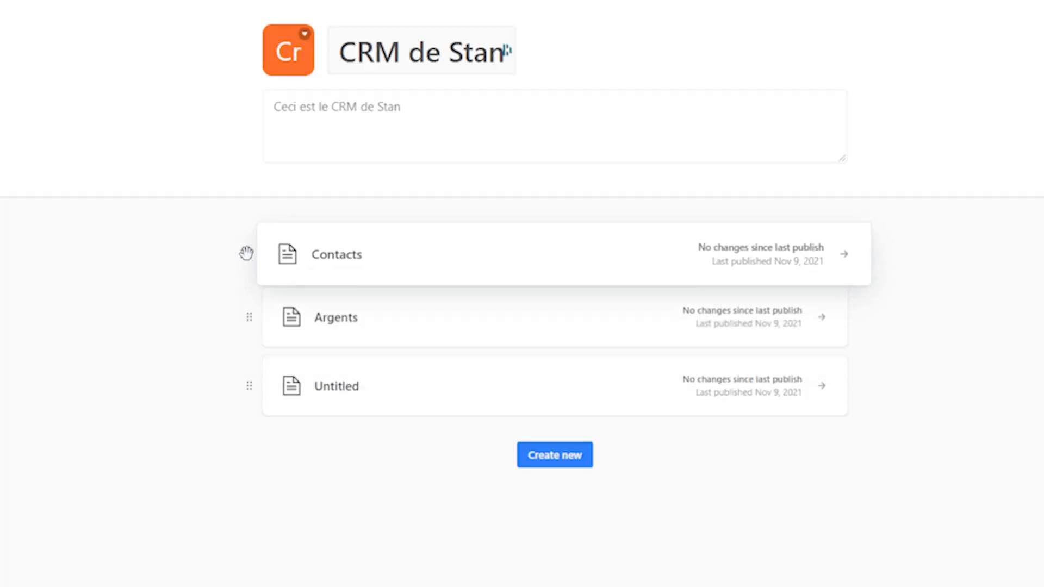
pyautogui.moveTo(246, 254); pyautogui.dragTo(294, 264)
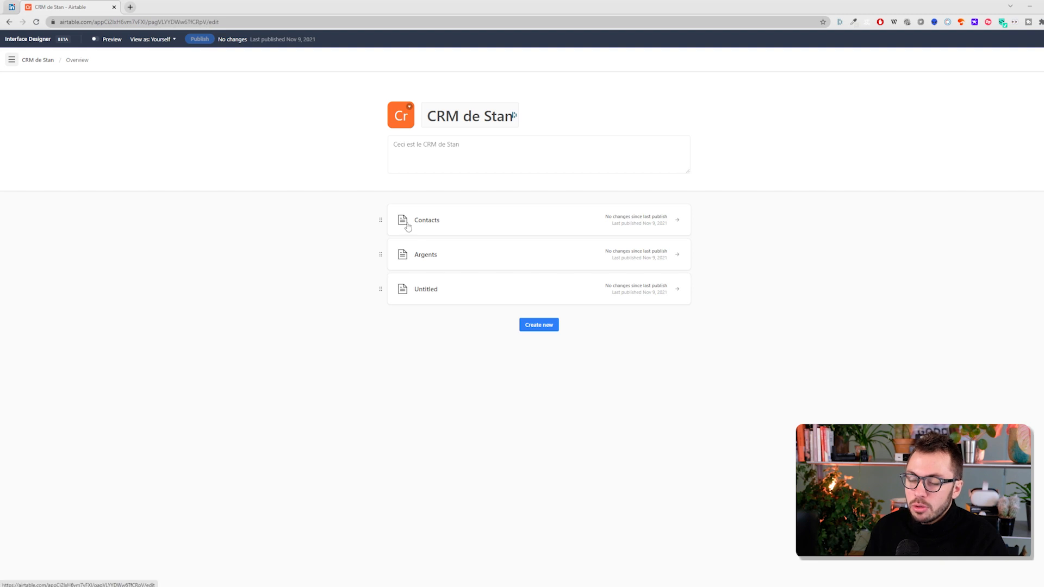
# Step: Open the Contacts page and look at the page options for renaming, duplicating or unpublishing it
pyautogui.click(408, 227)
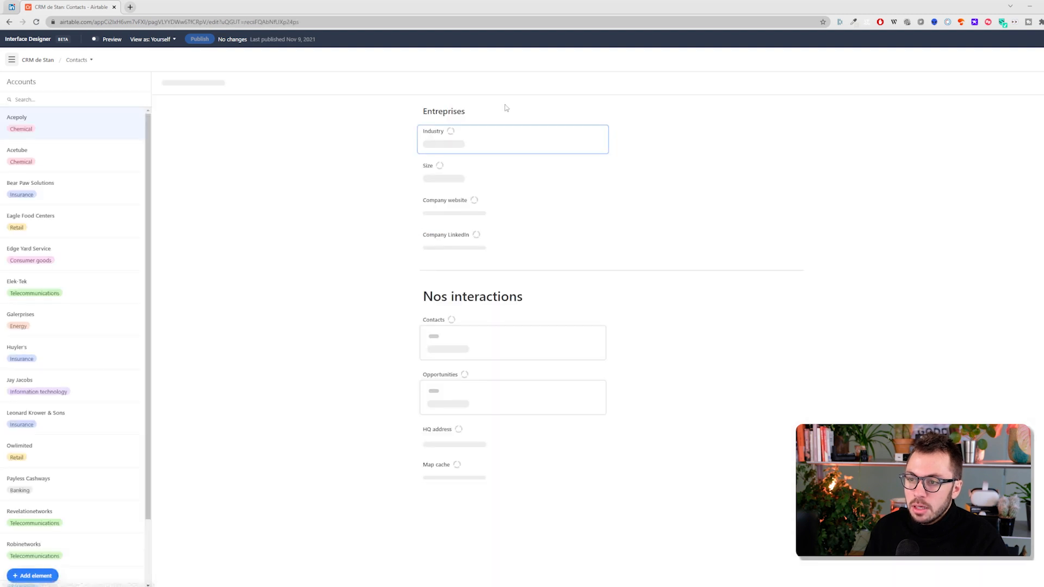
pyautogui.click(86, 61)
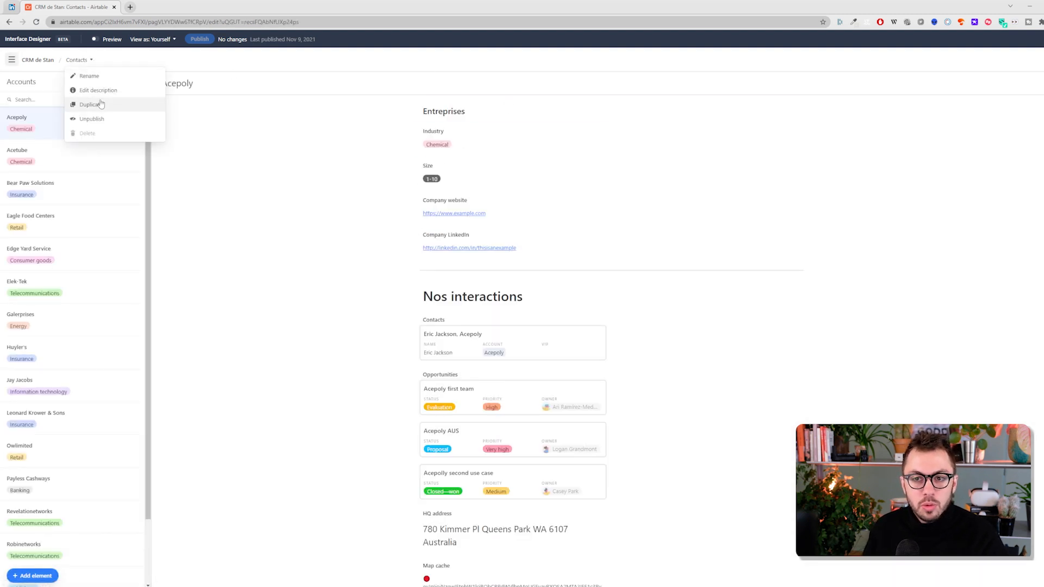
pyautogui.click(319, 228)
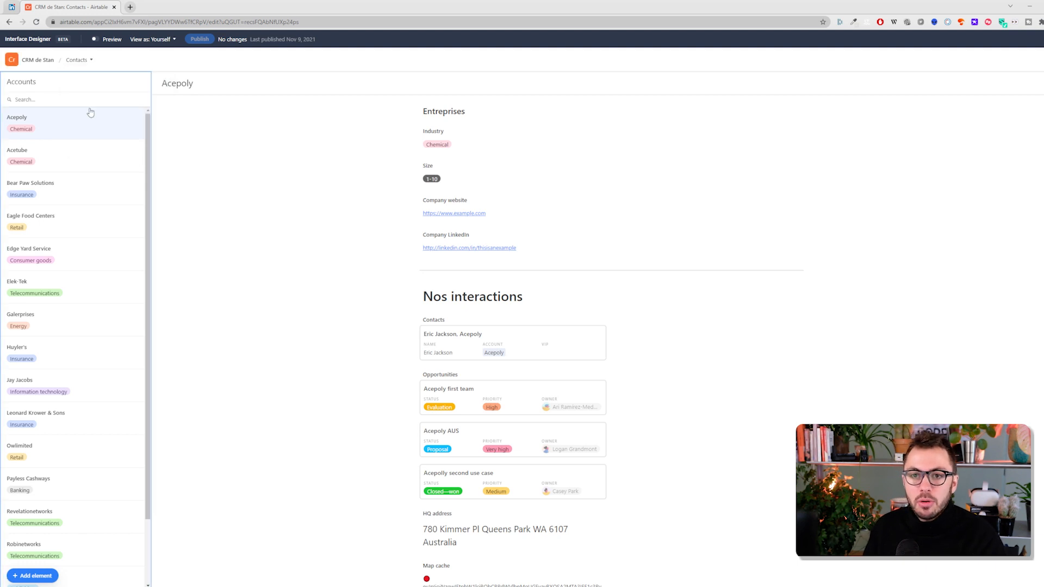